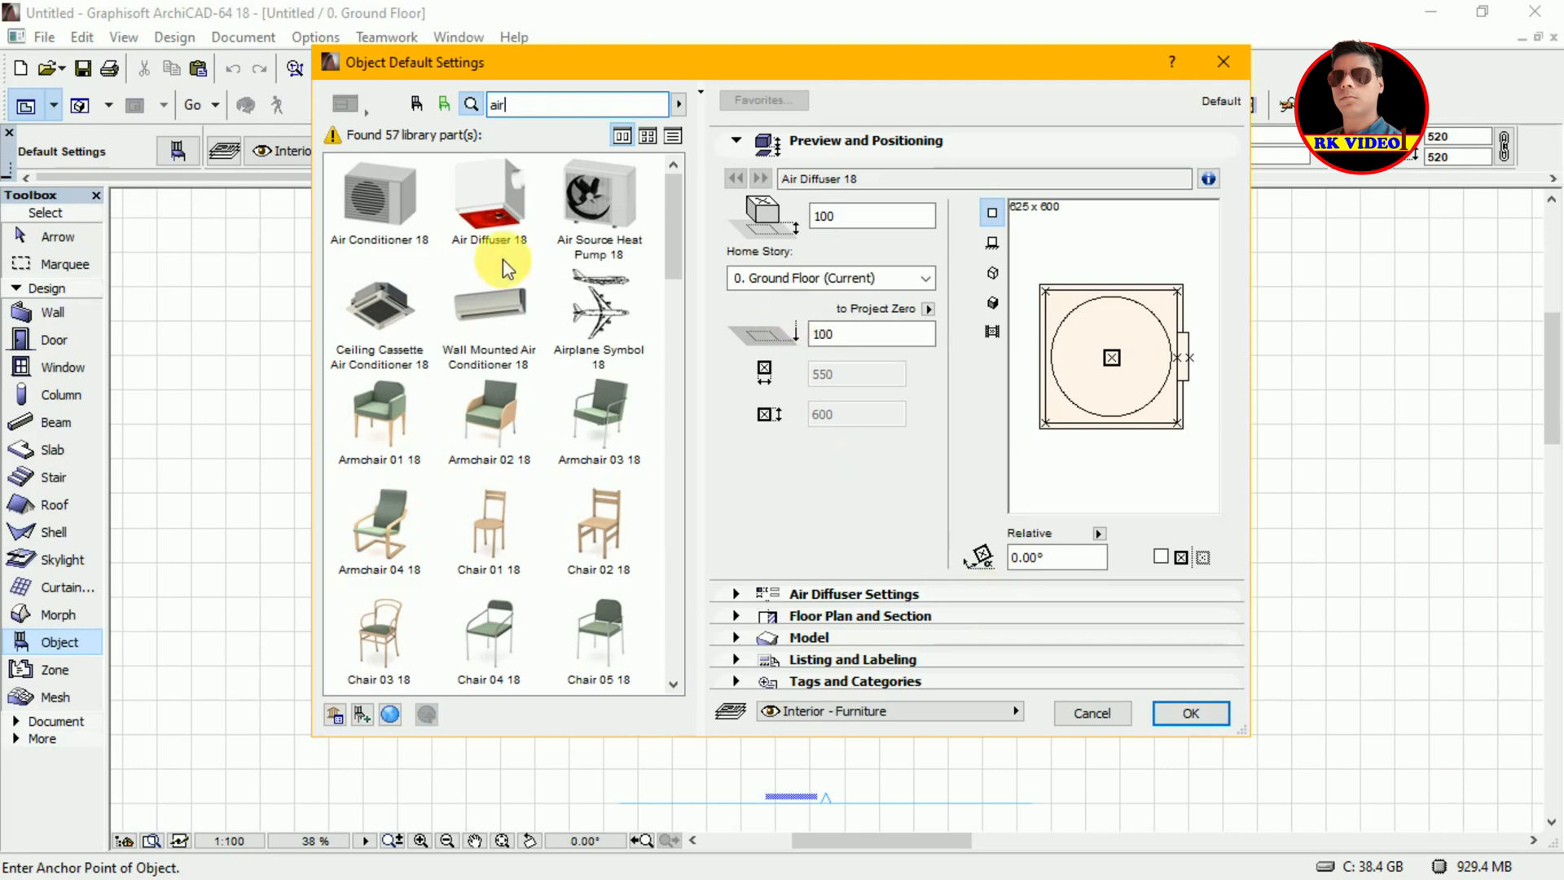
Step: Place an Air Diffuser 18 library object on the ground floor plan, in the lower-left area between the elevation markers
left_click(489, 220)
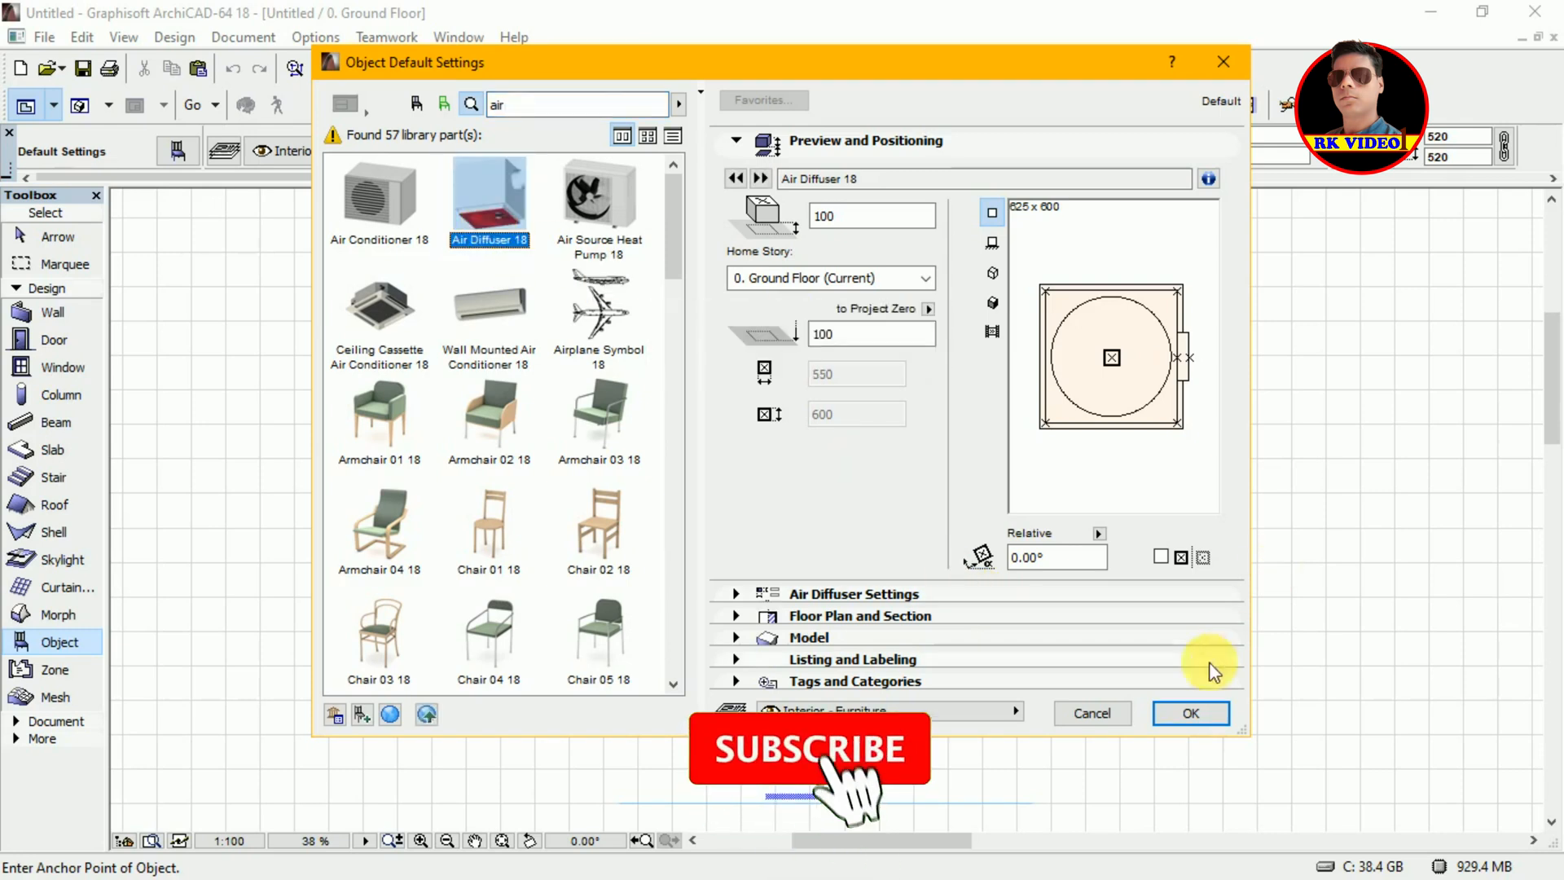
left_click(1176, 714)
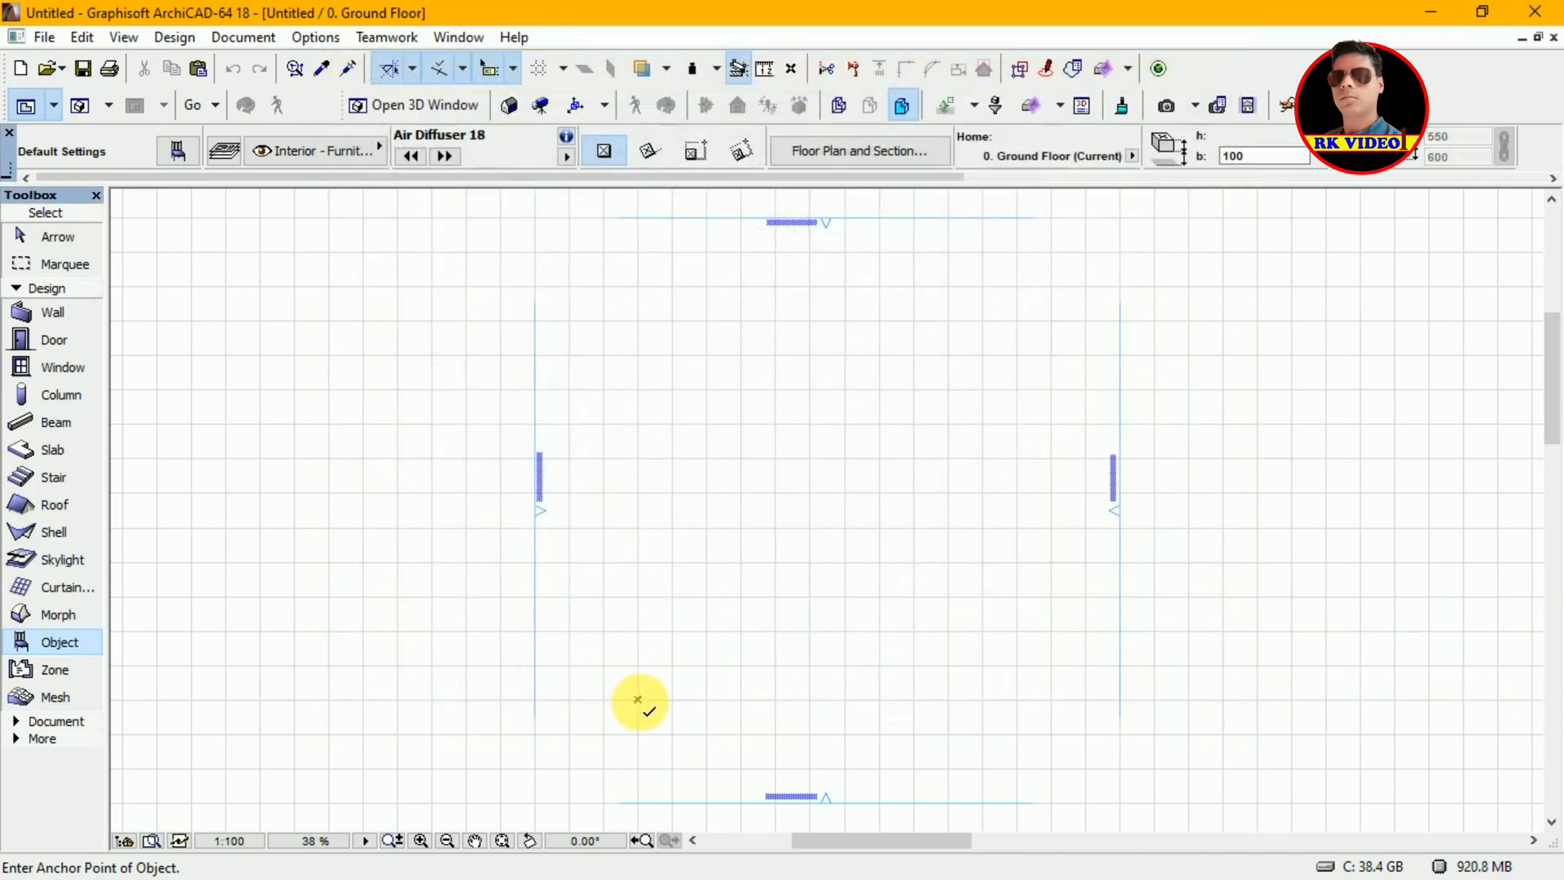
left_click(638, 699)
left_click(420, 840)
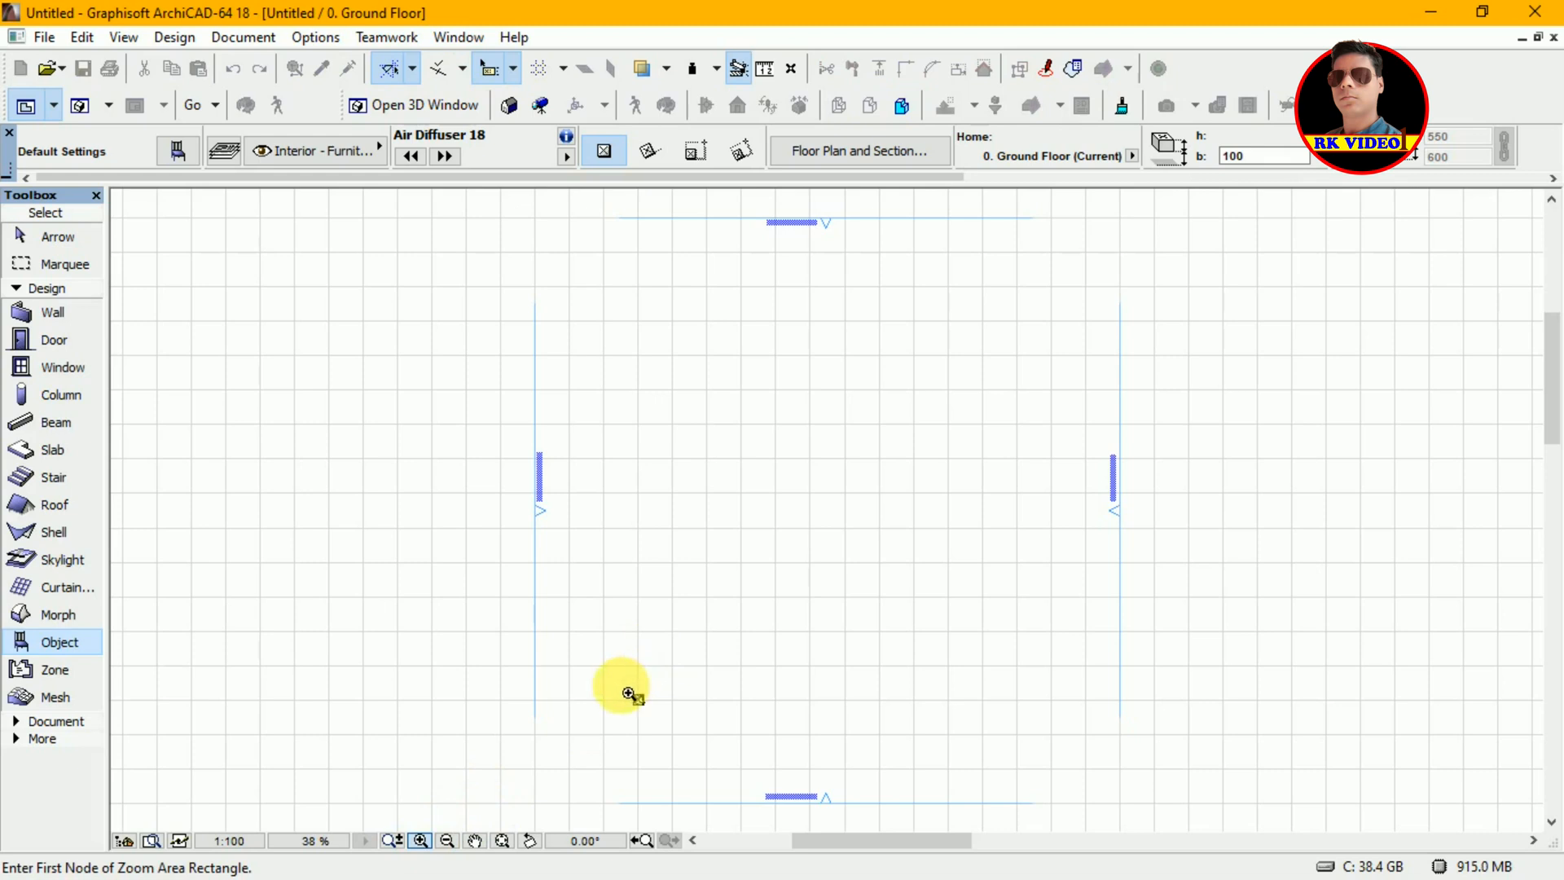
left_click(622, 687)
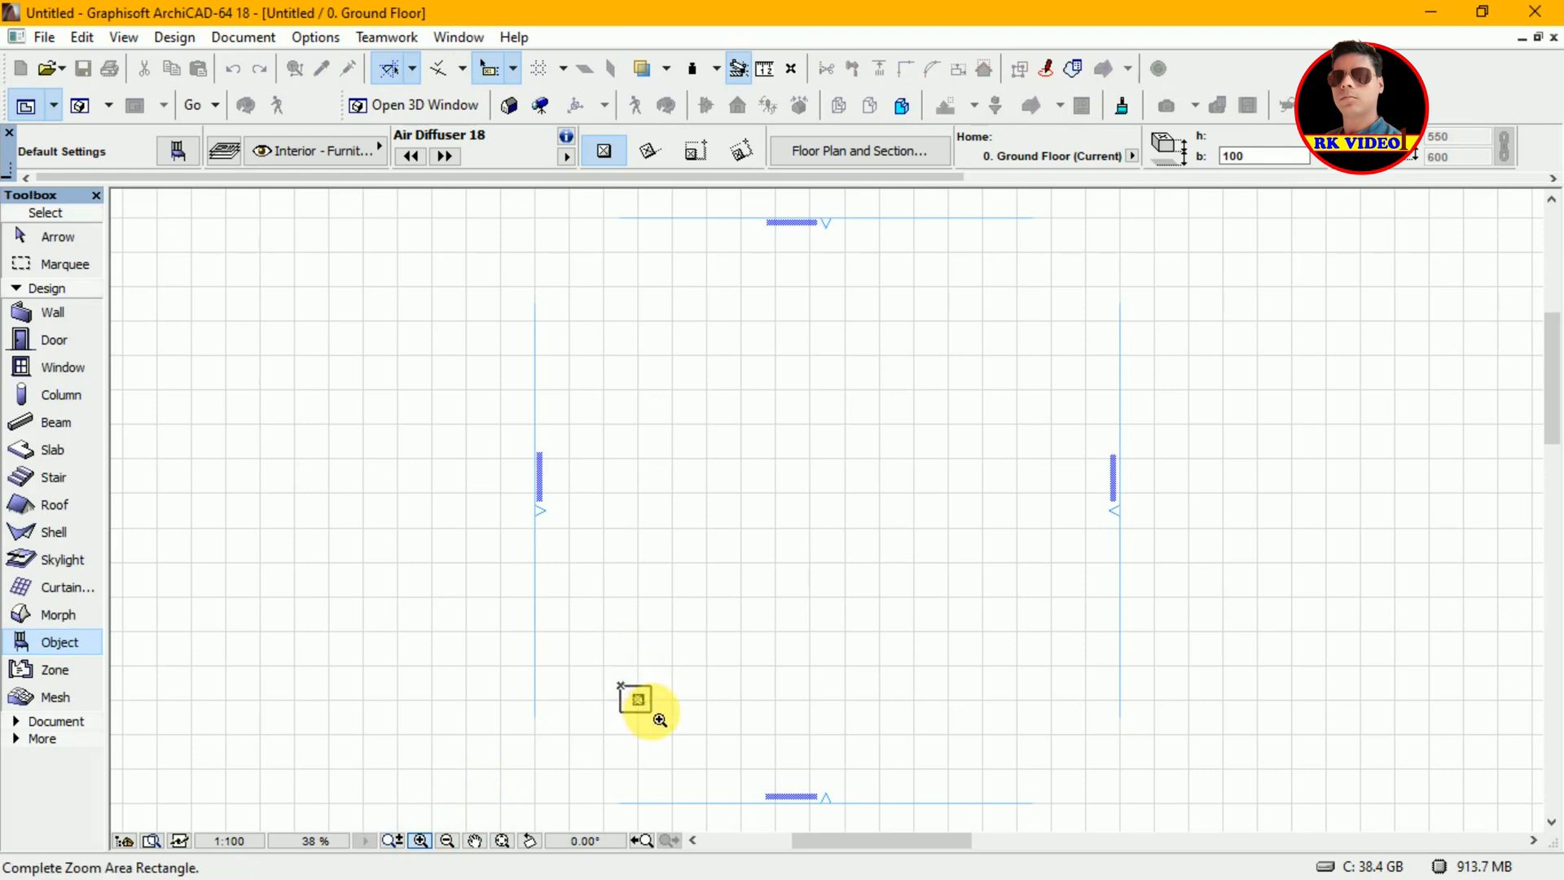
left_click(662, 721)
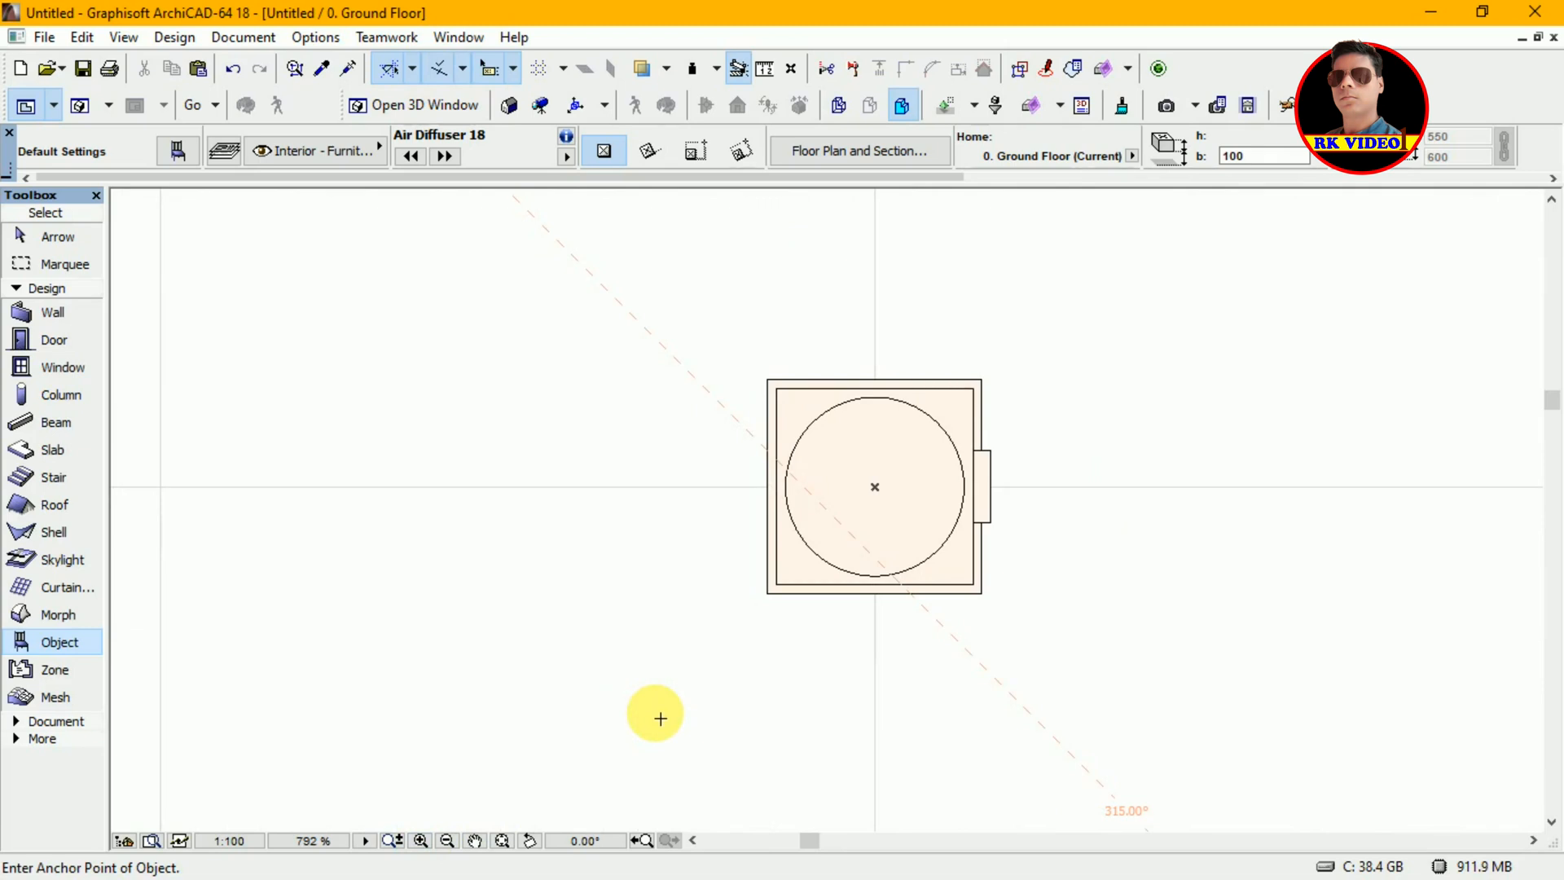
key("Escape")
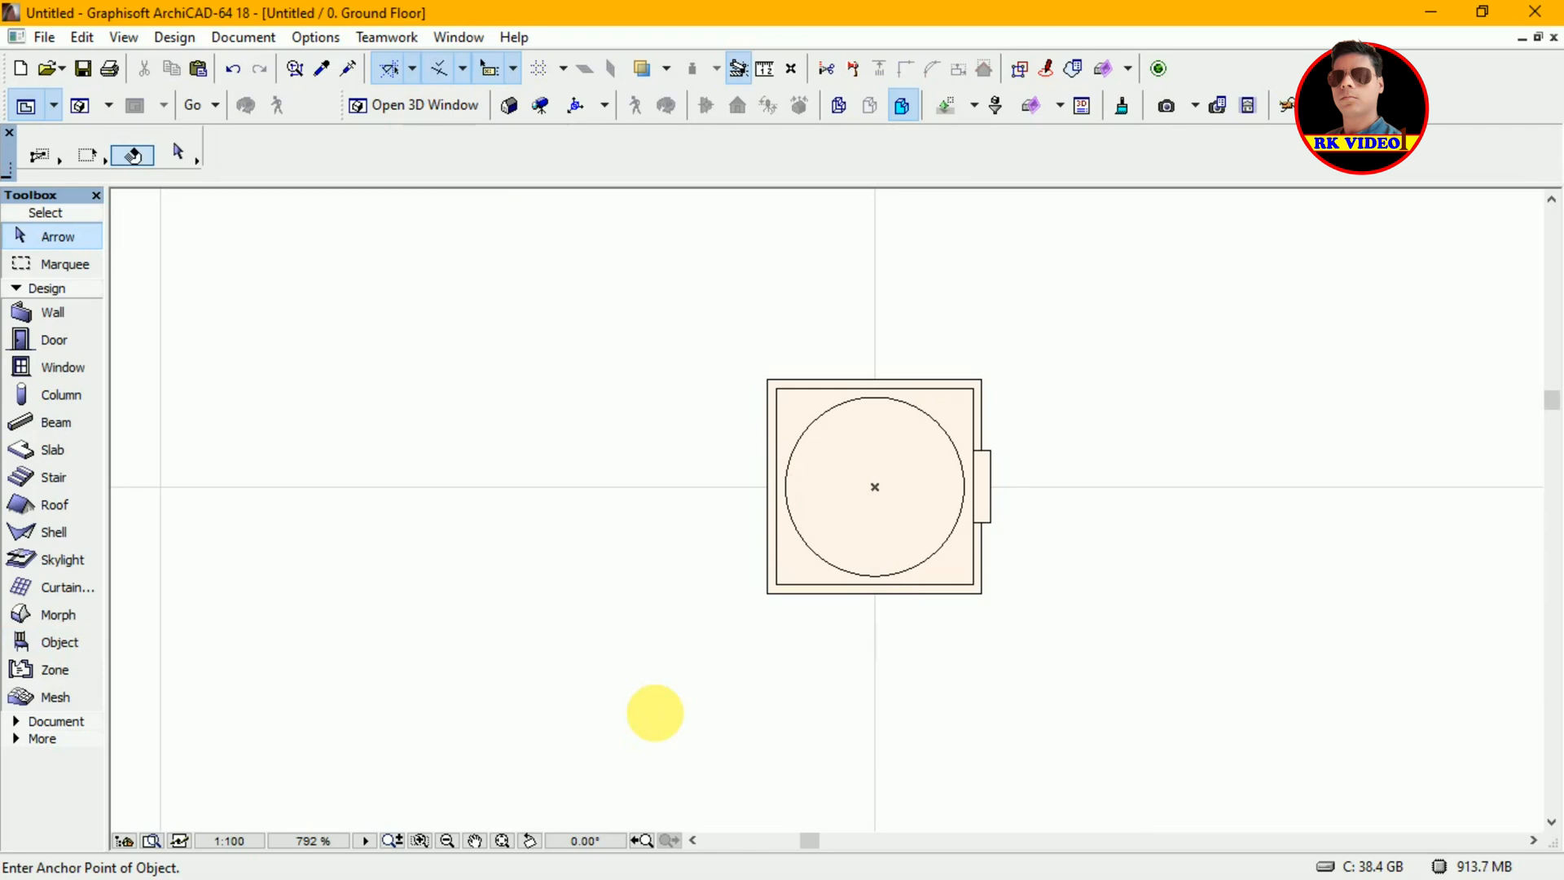
Step: Show the air diffuser in 3D and orbit around it to examine the box, round duct opening and red base
key("F3")
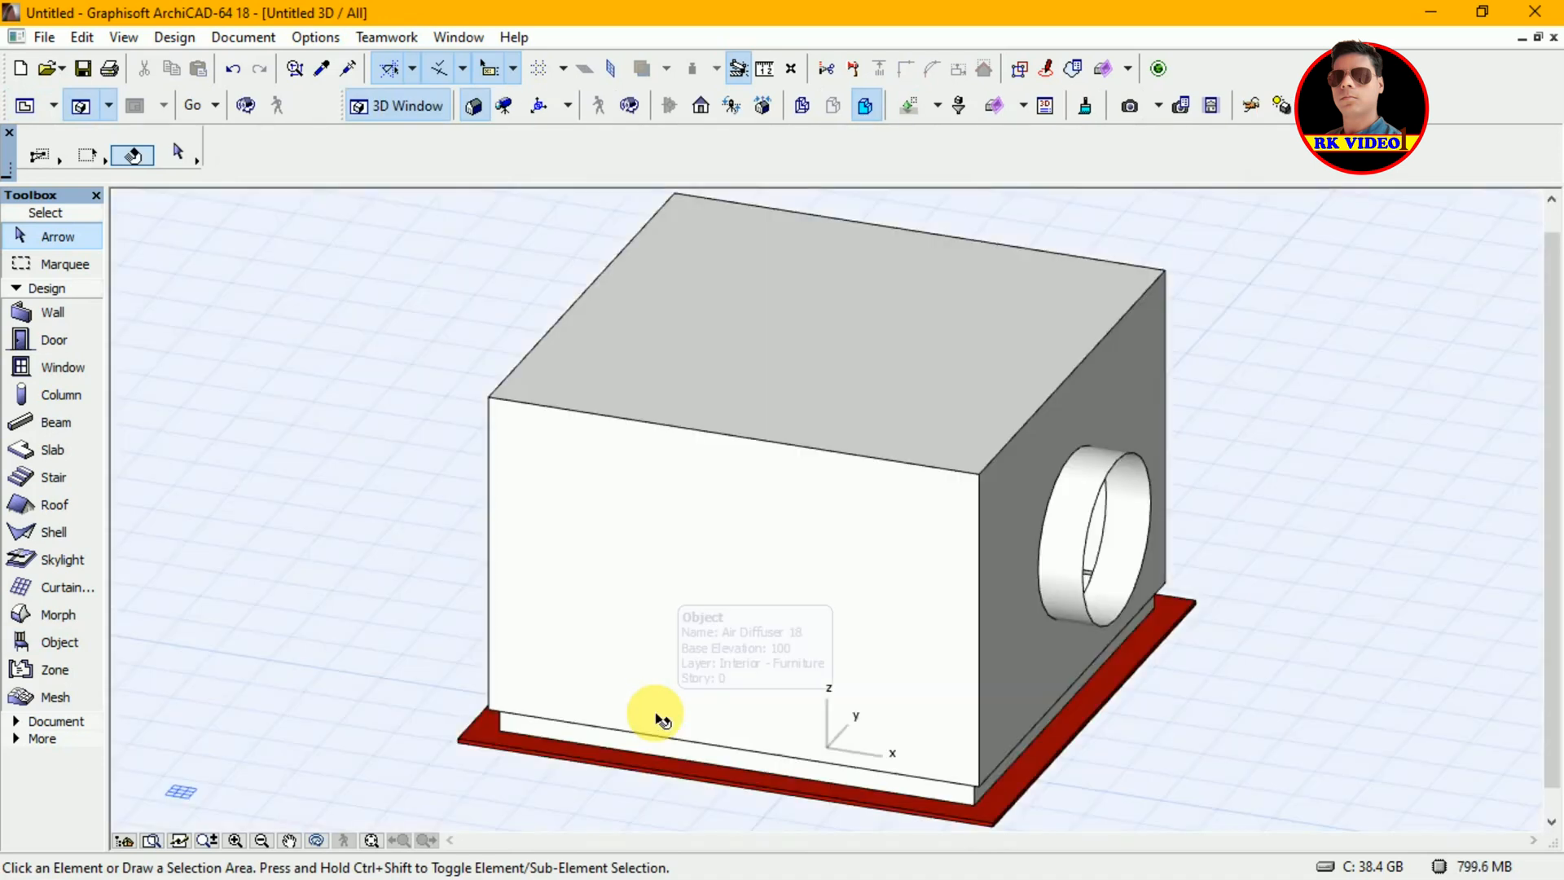
left_click(660, 719)
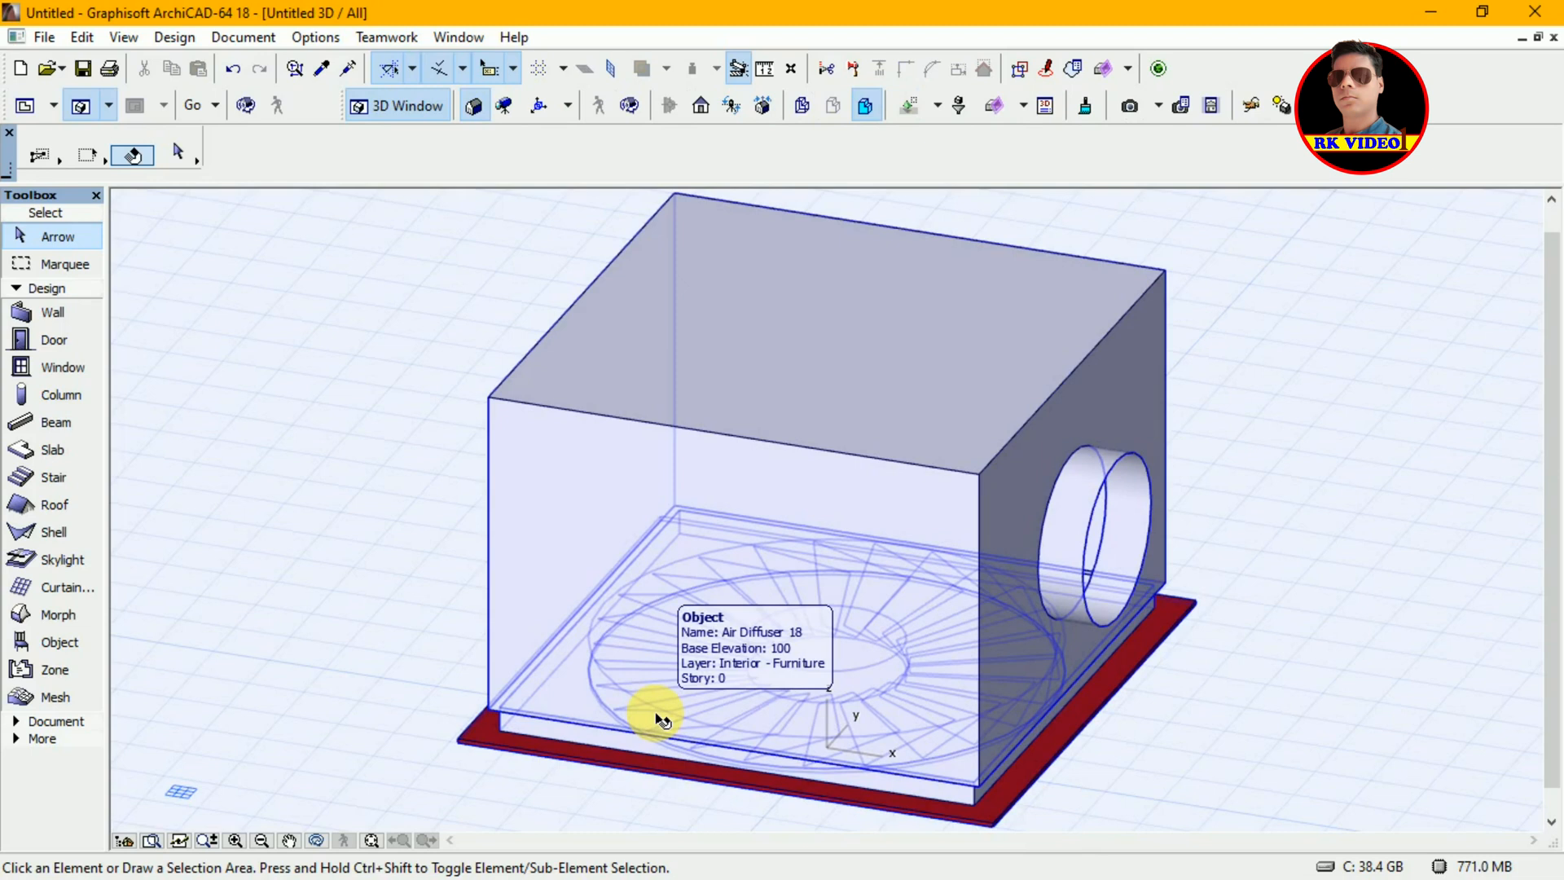
key("o")
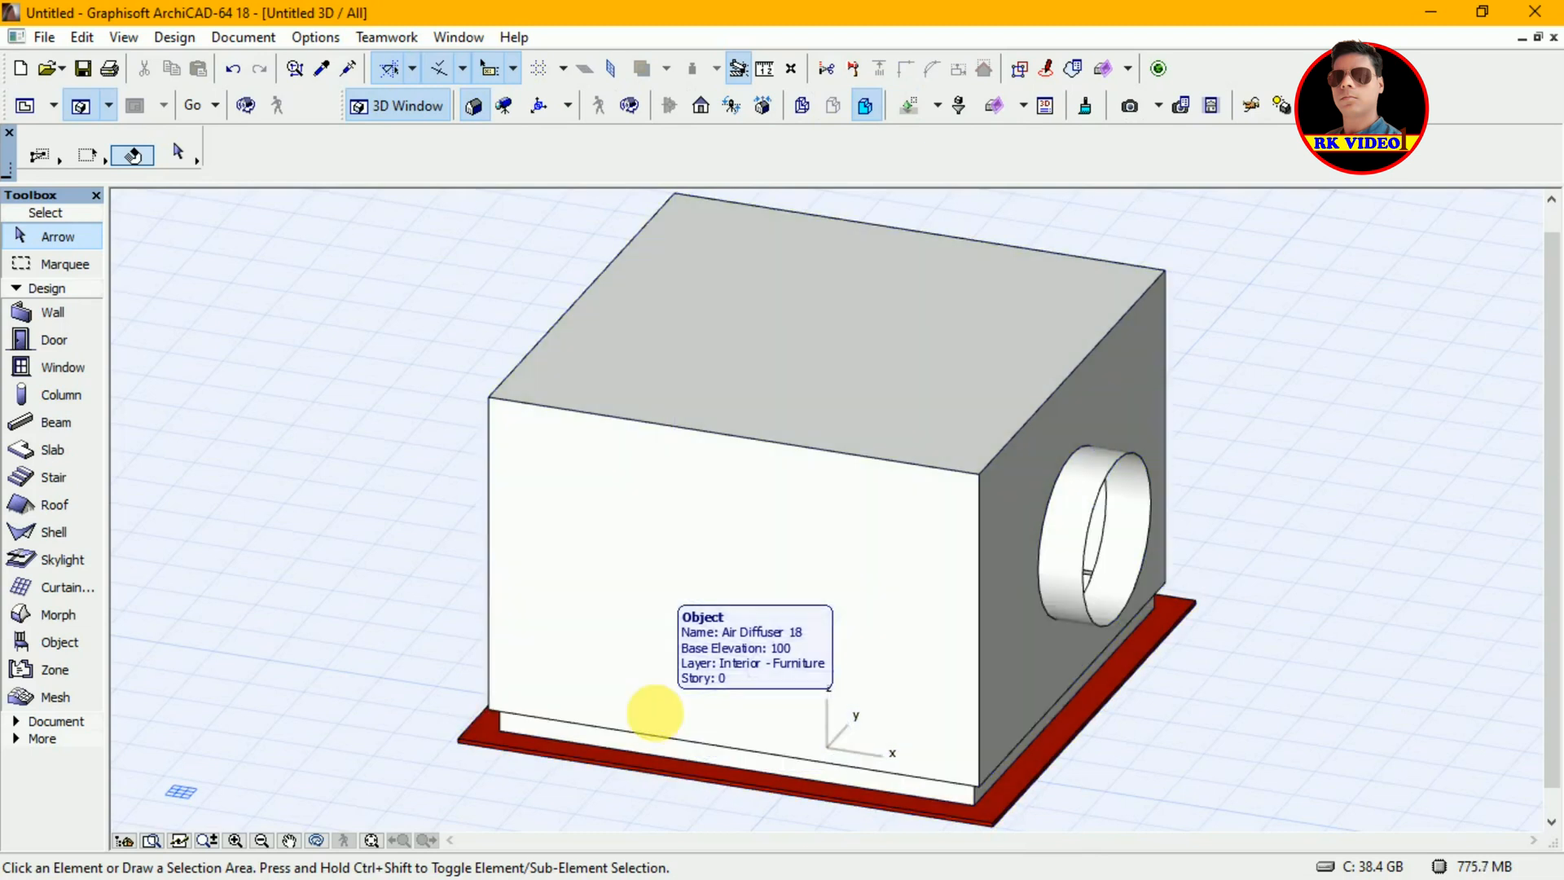
left_click_drag(1250, 562, 369, 578)
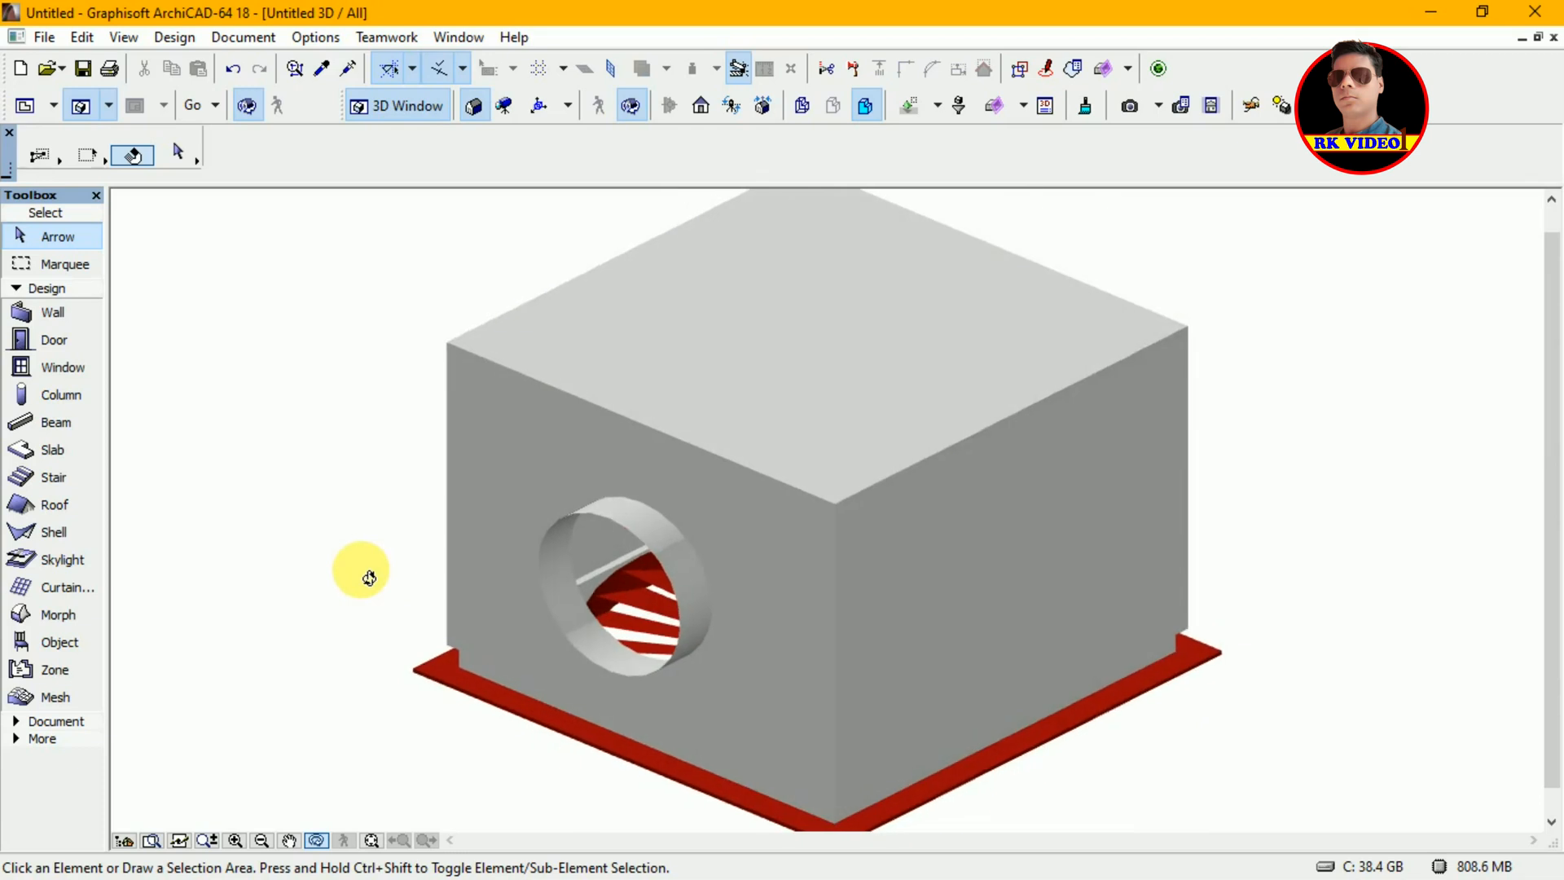
left_click(208, 840)
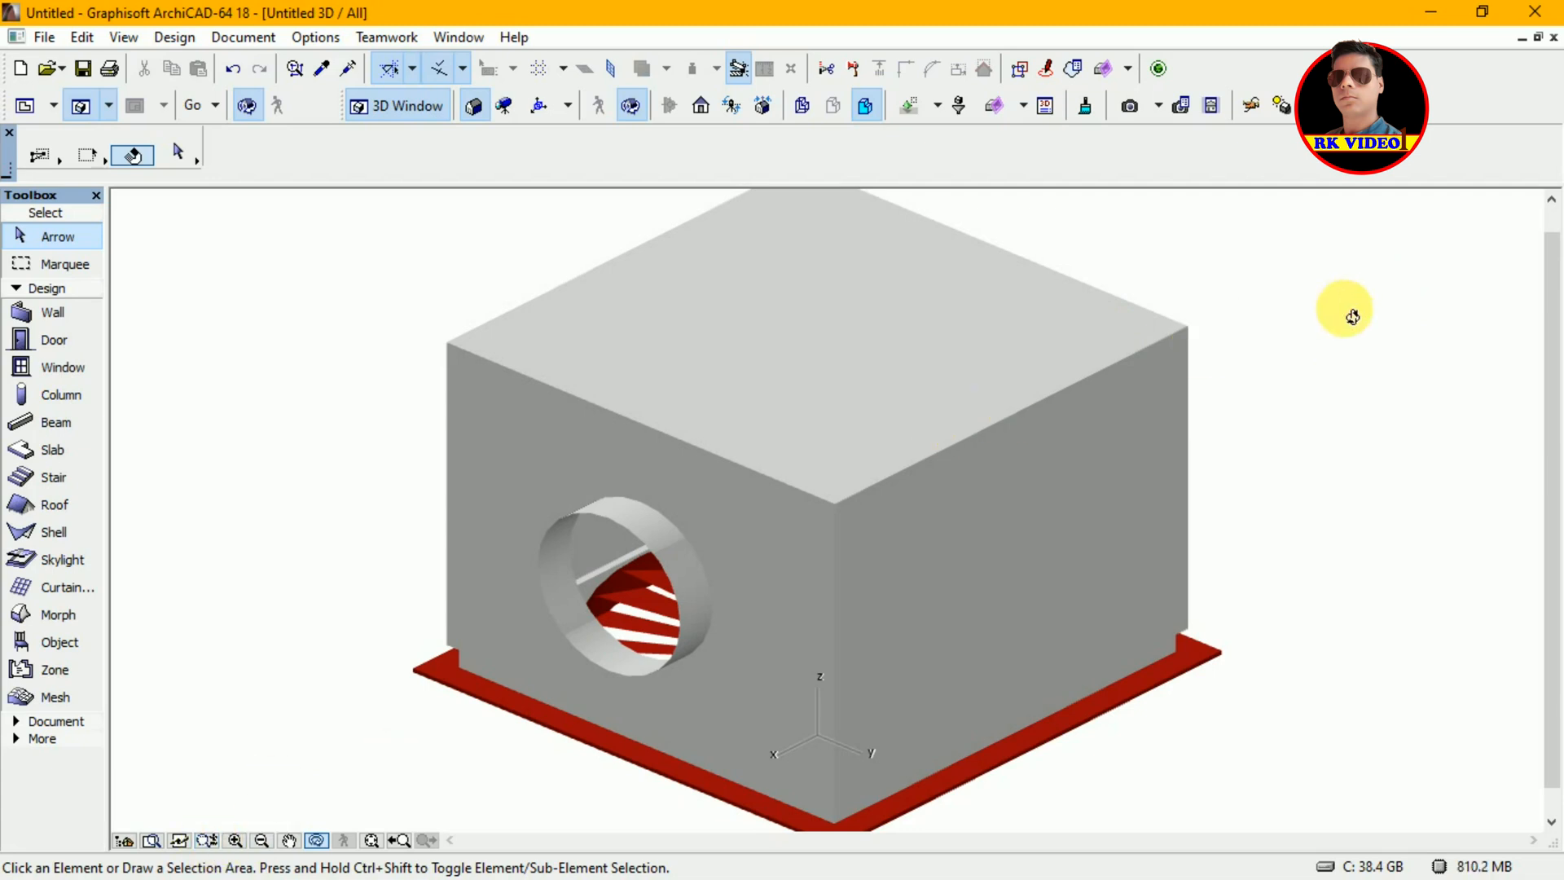
scroll(1327, 336, "down", 2)
scroll(1326, 336, "down", 1)
left_click(1317, 329)
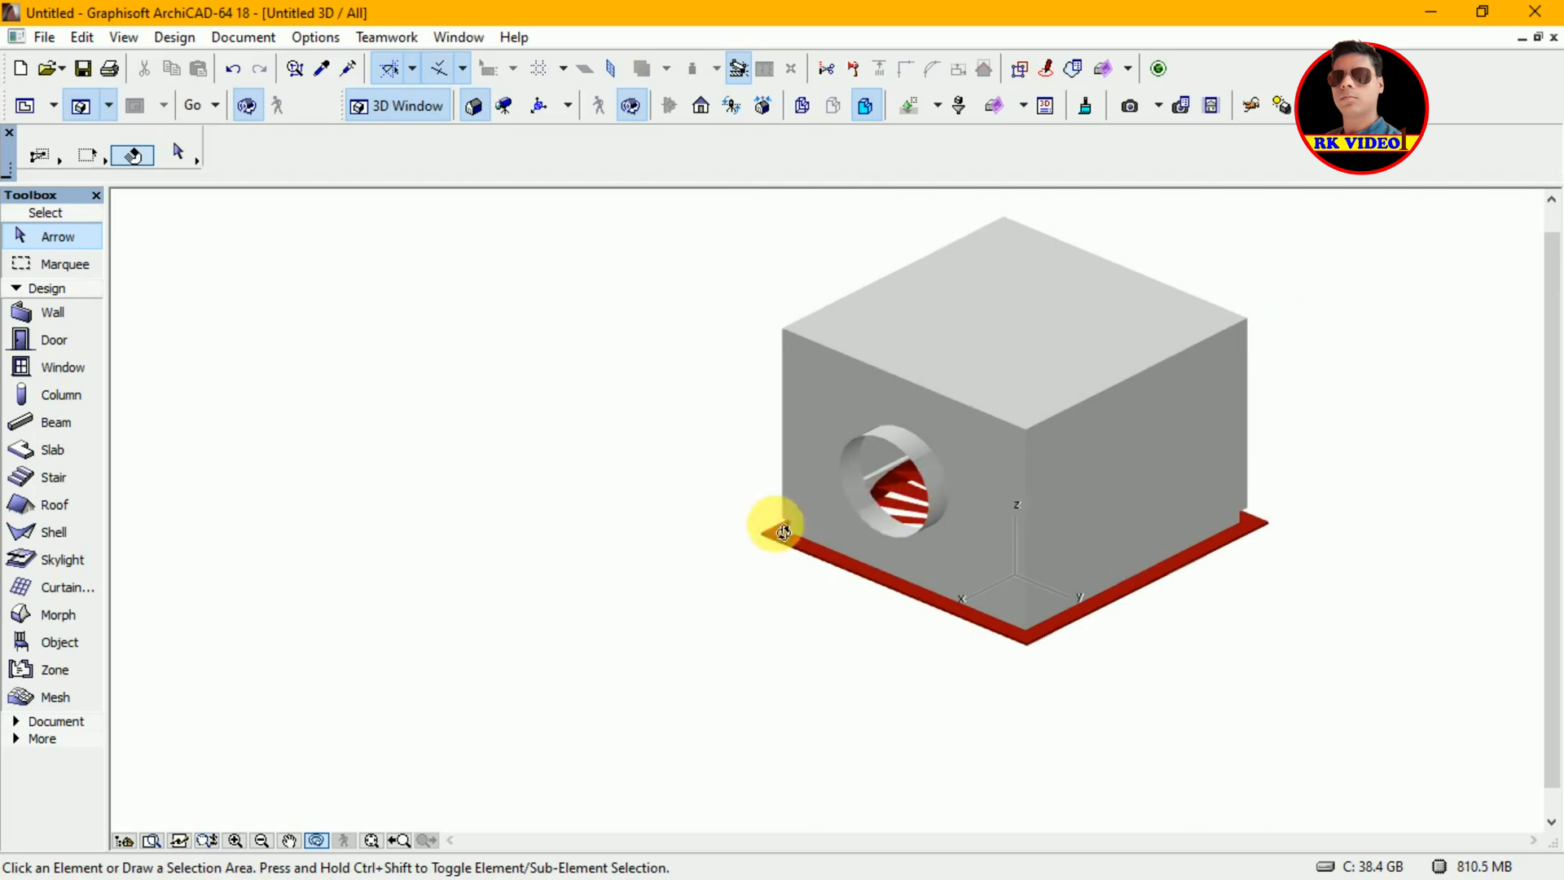
left_click(291, 841)
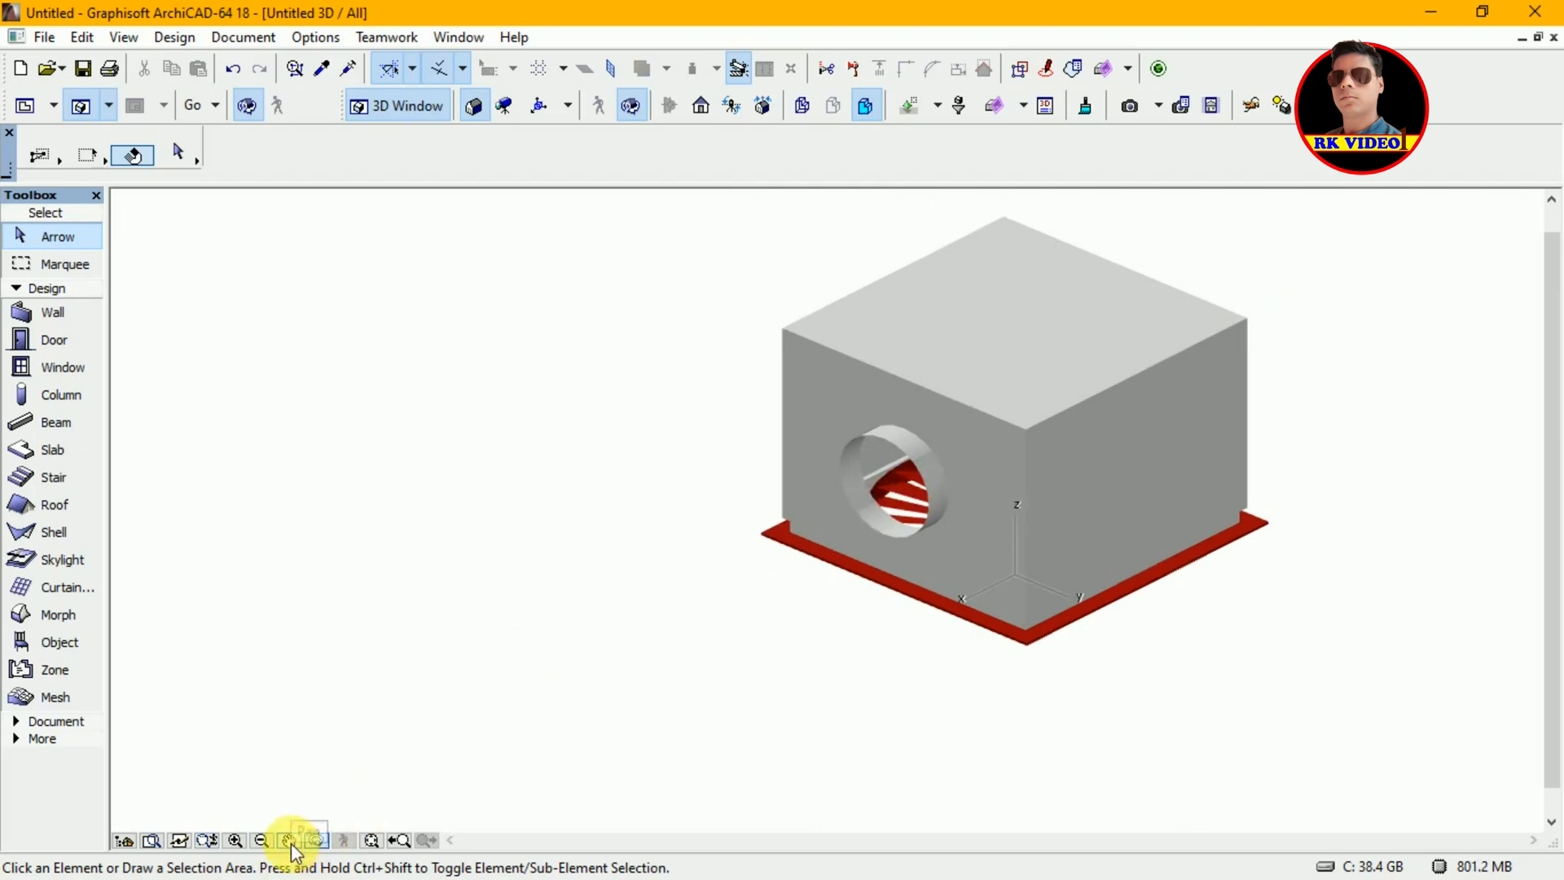
left_click_drag(1265, 314, 1026, 410)
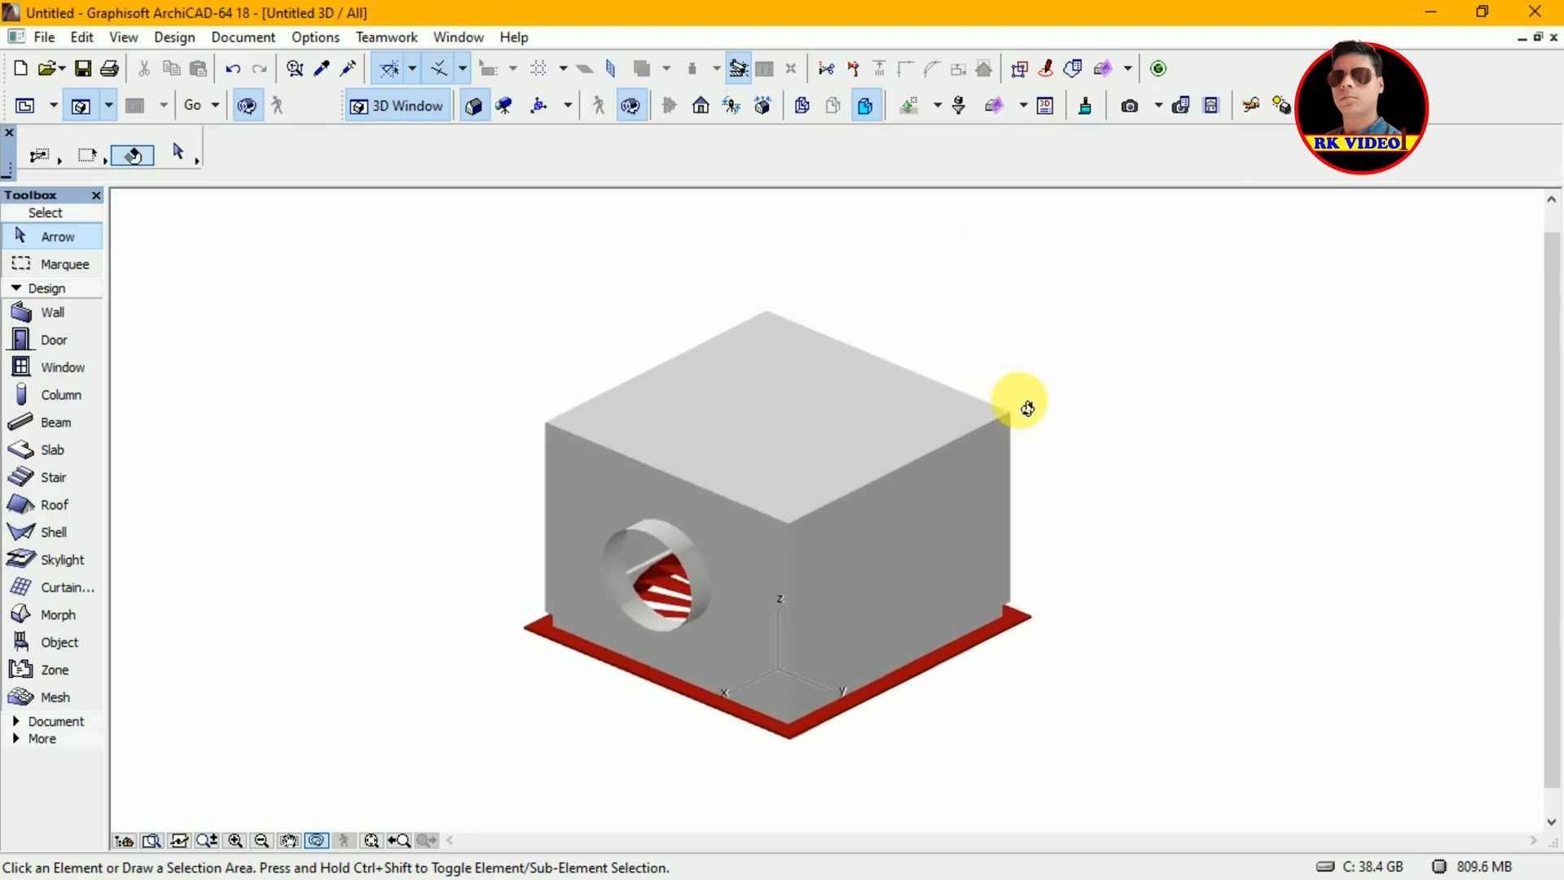
left_click_drag(970, 447, 987, 495)
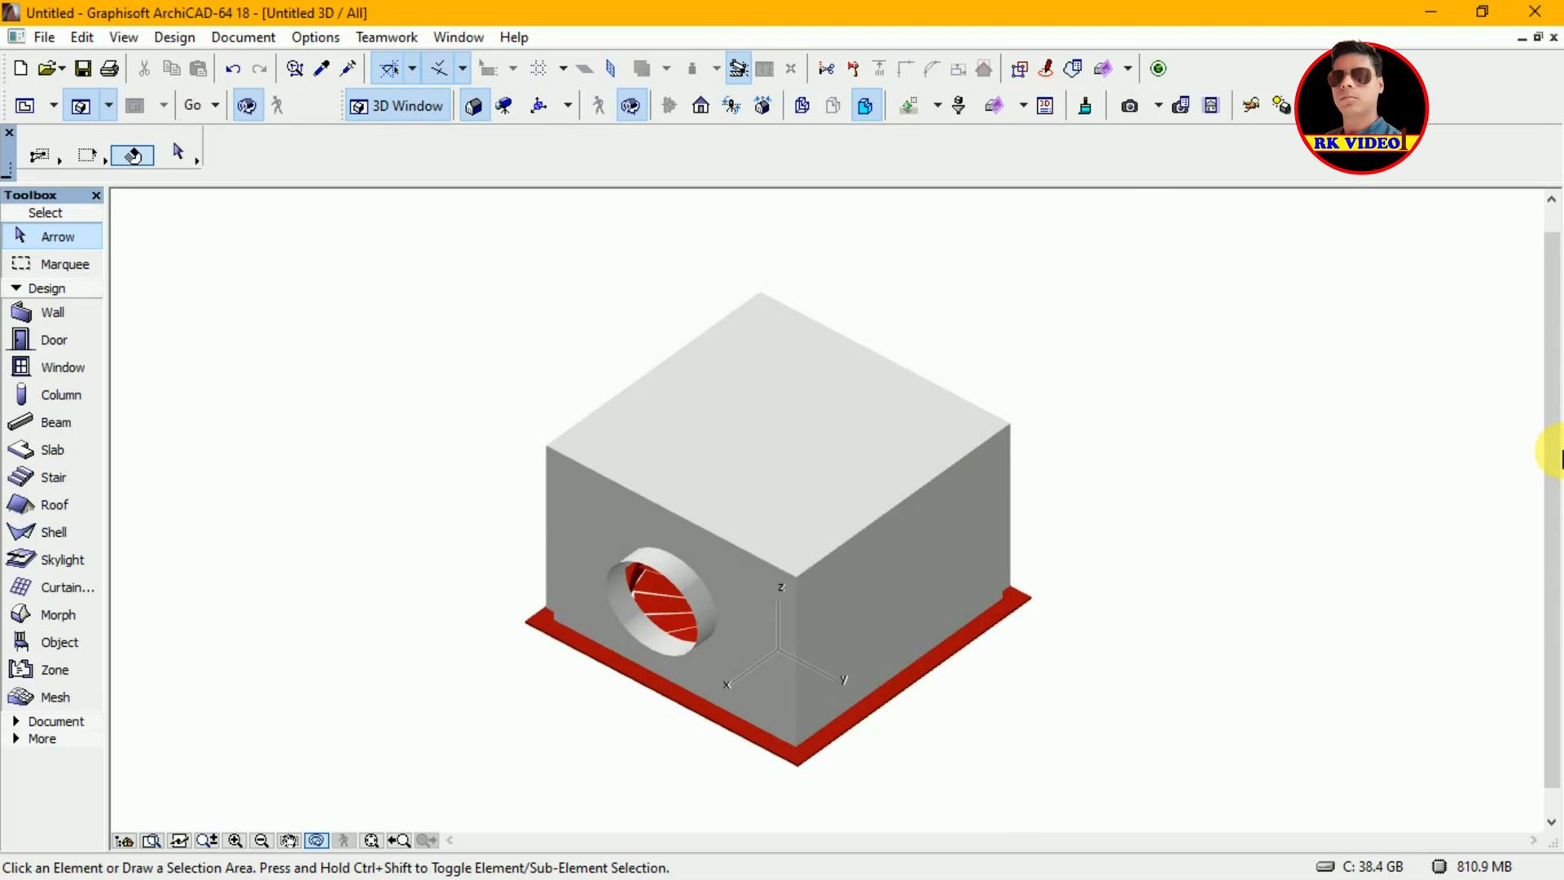
key("super")
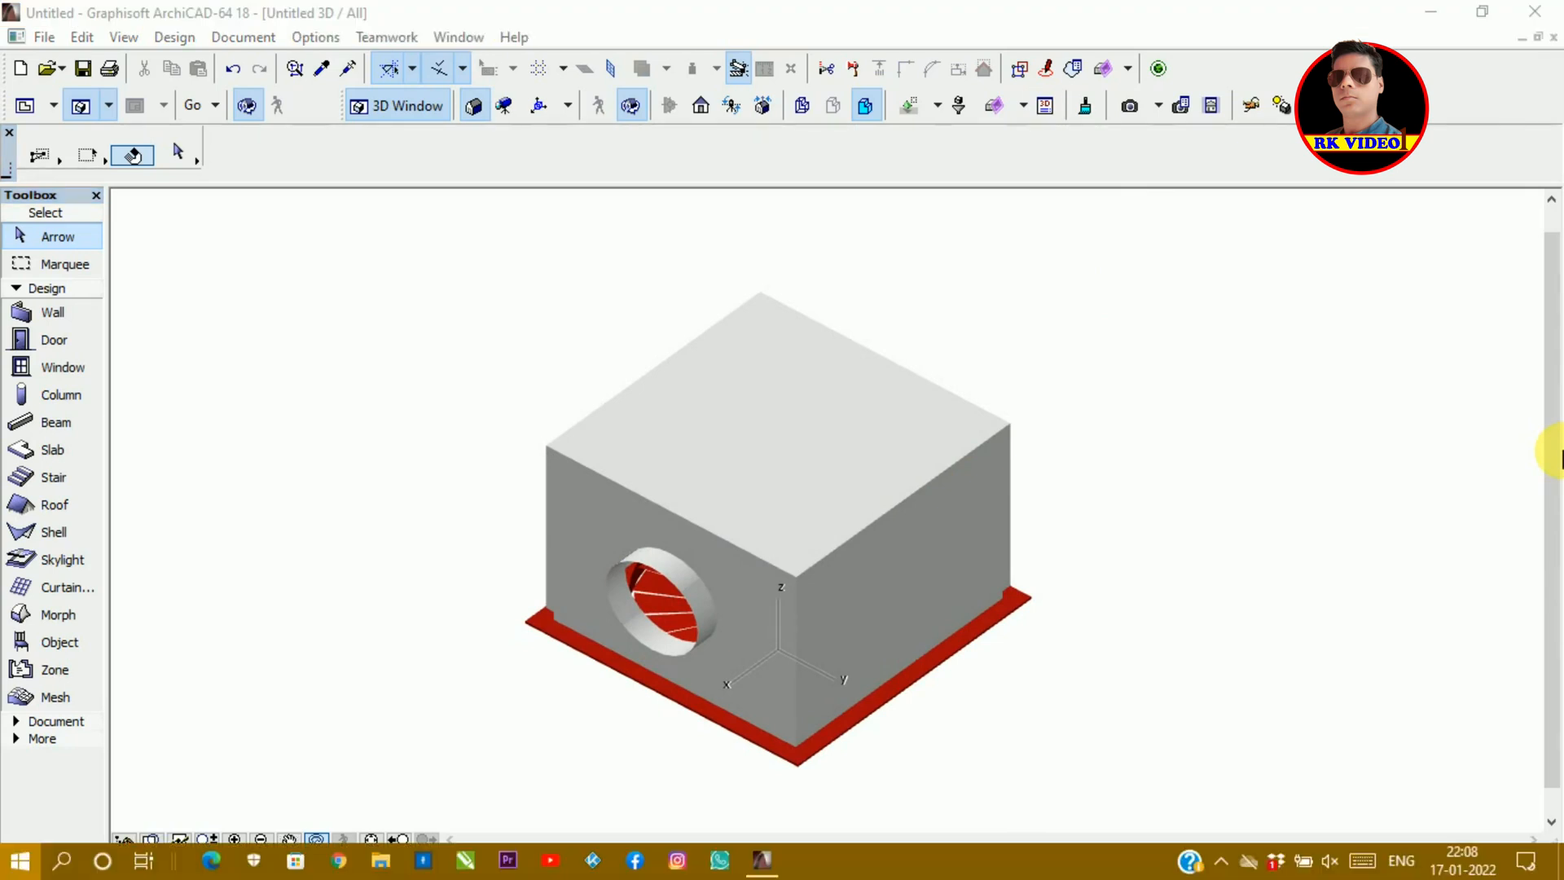
key("super")
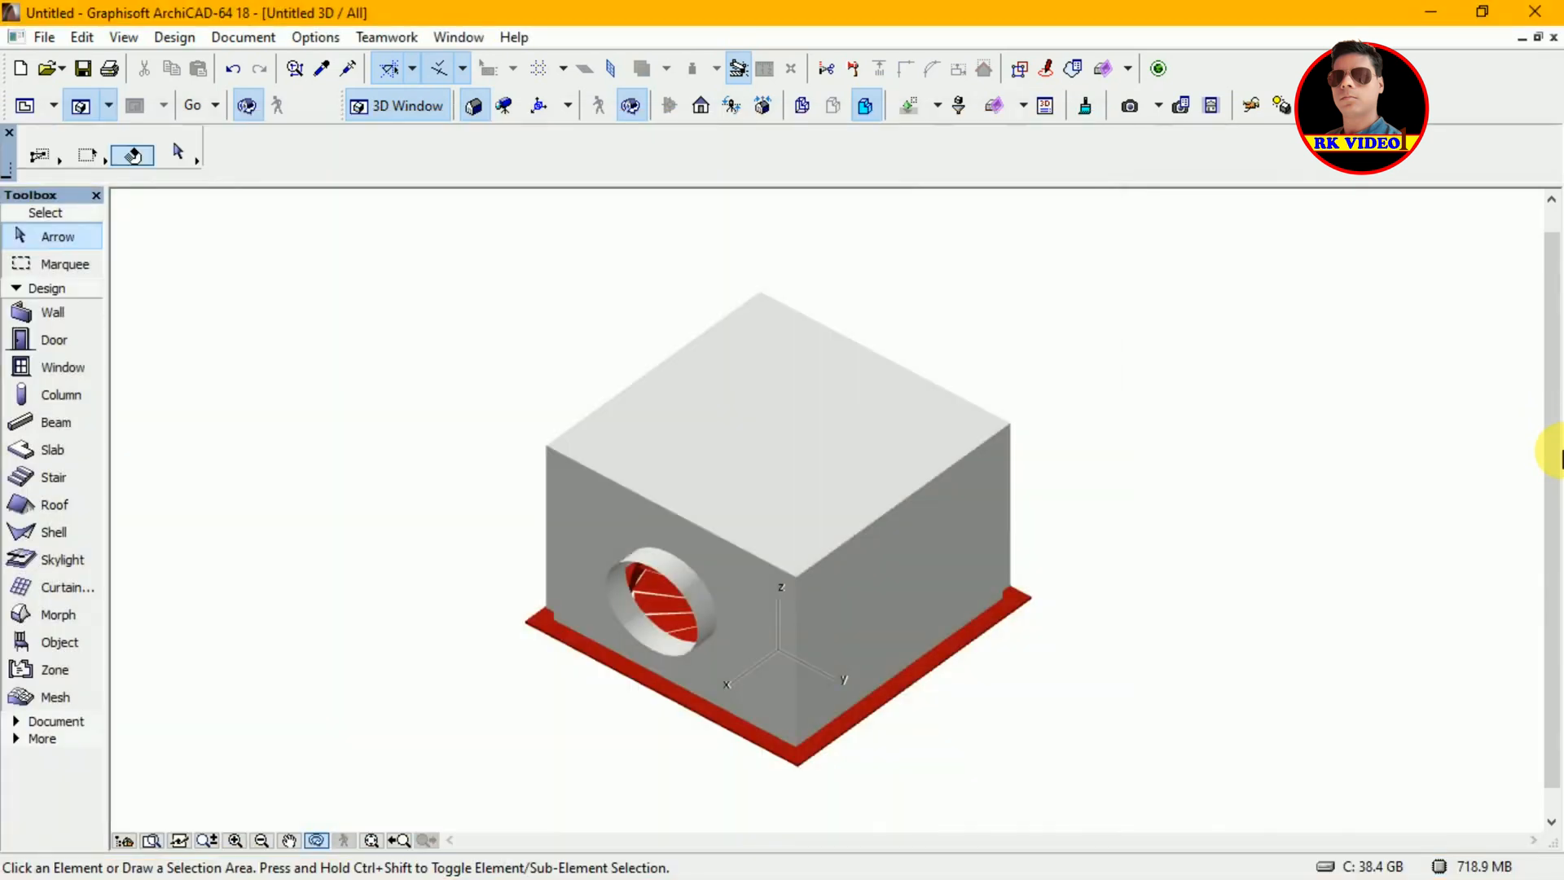
key("super")
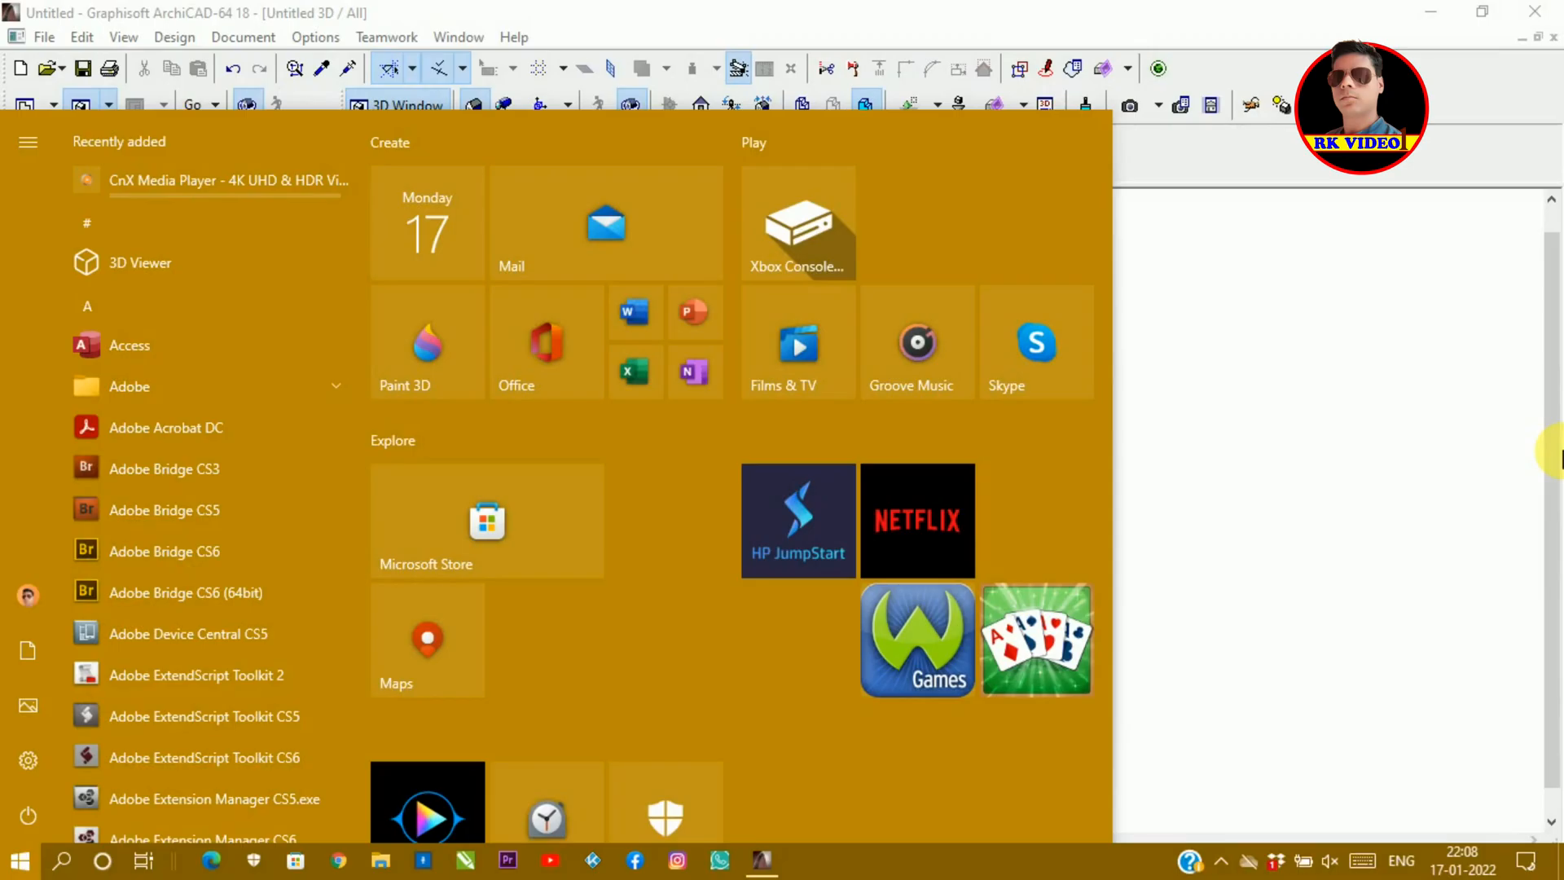
key("super")
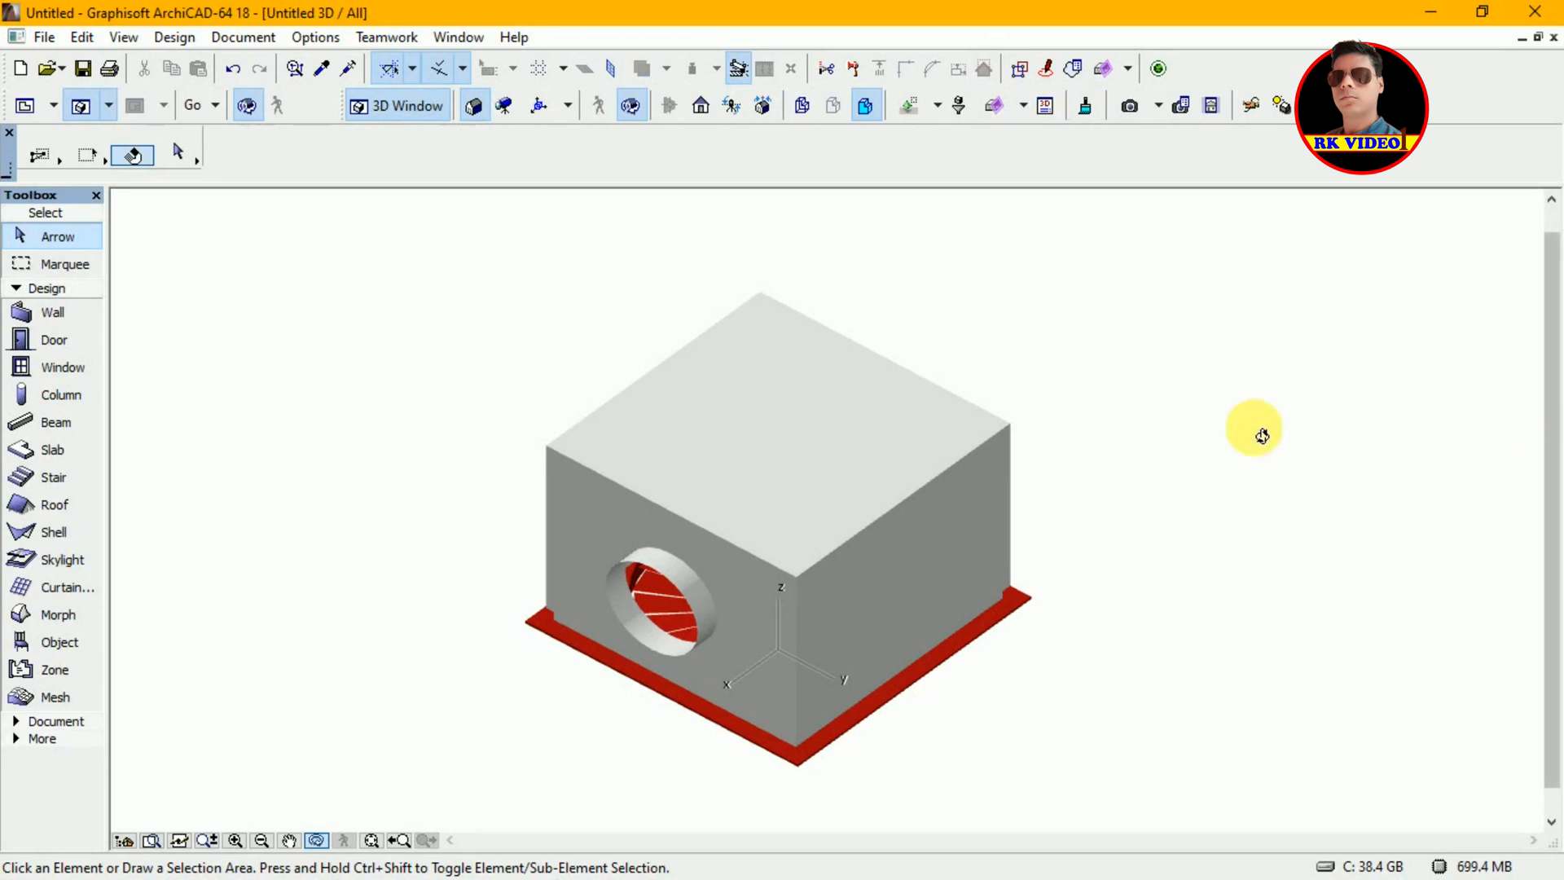
Step: Convert the air diffuser object in the 3D view into morphs
key("Escape")
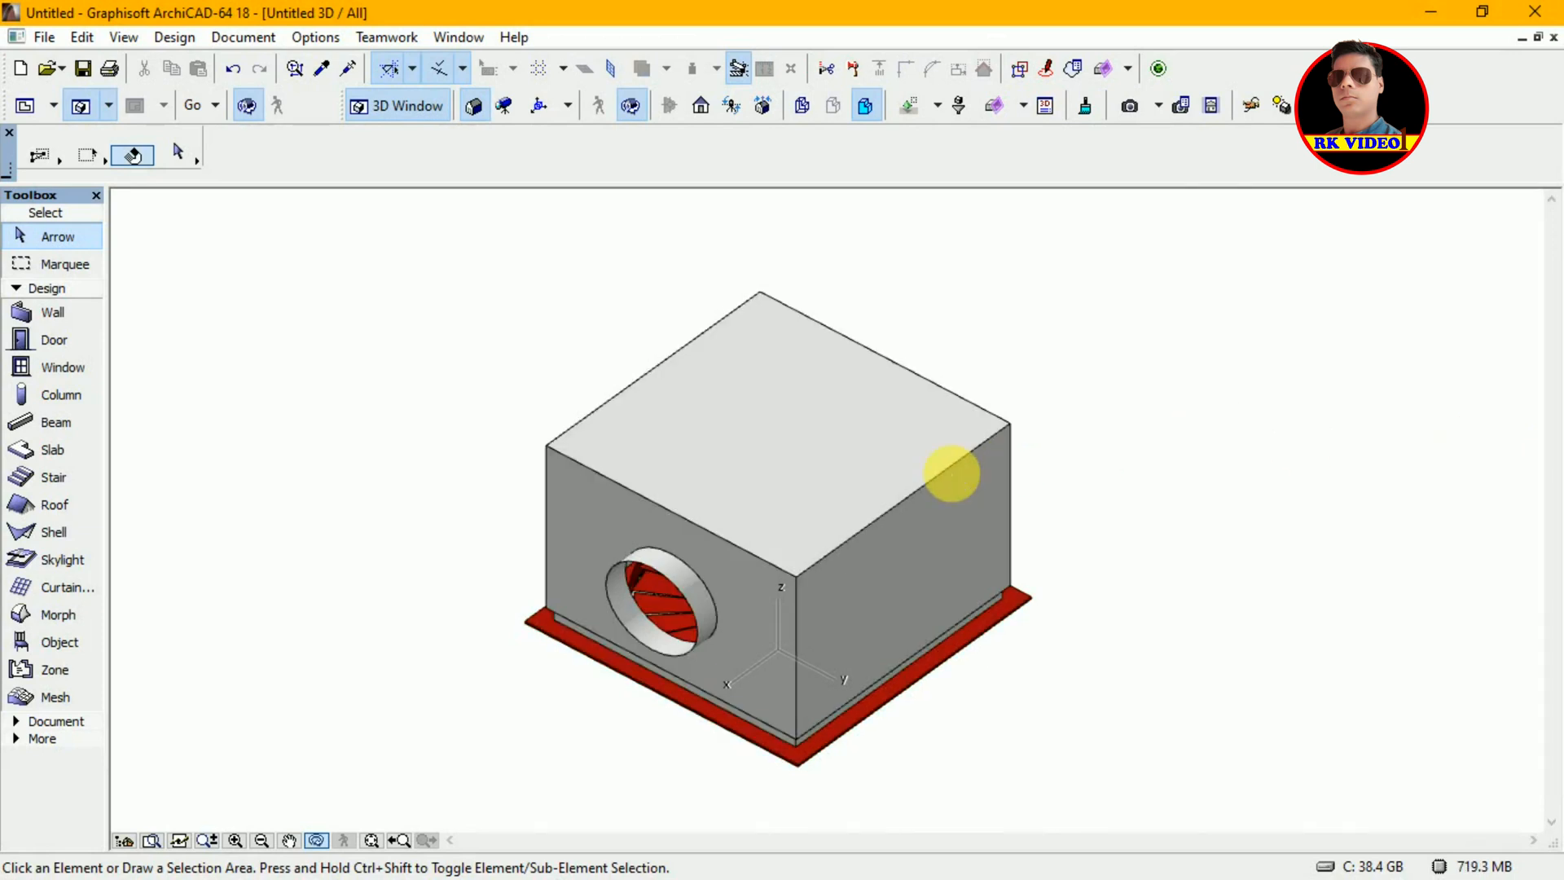
left_click(955, 476)
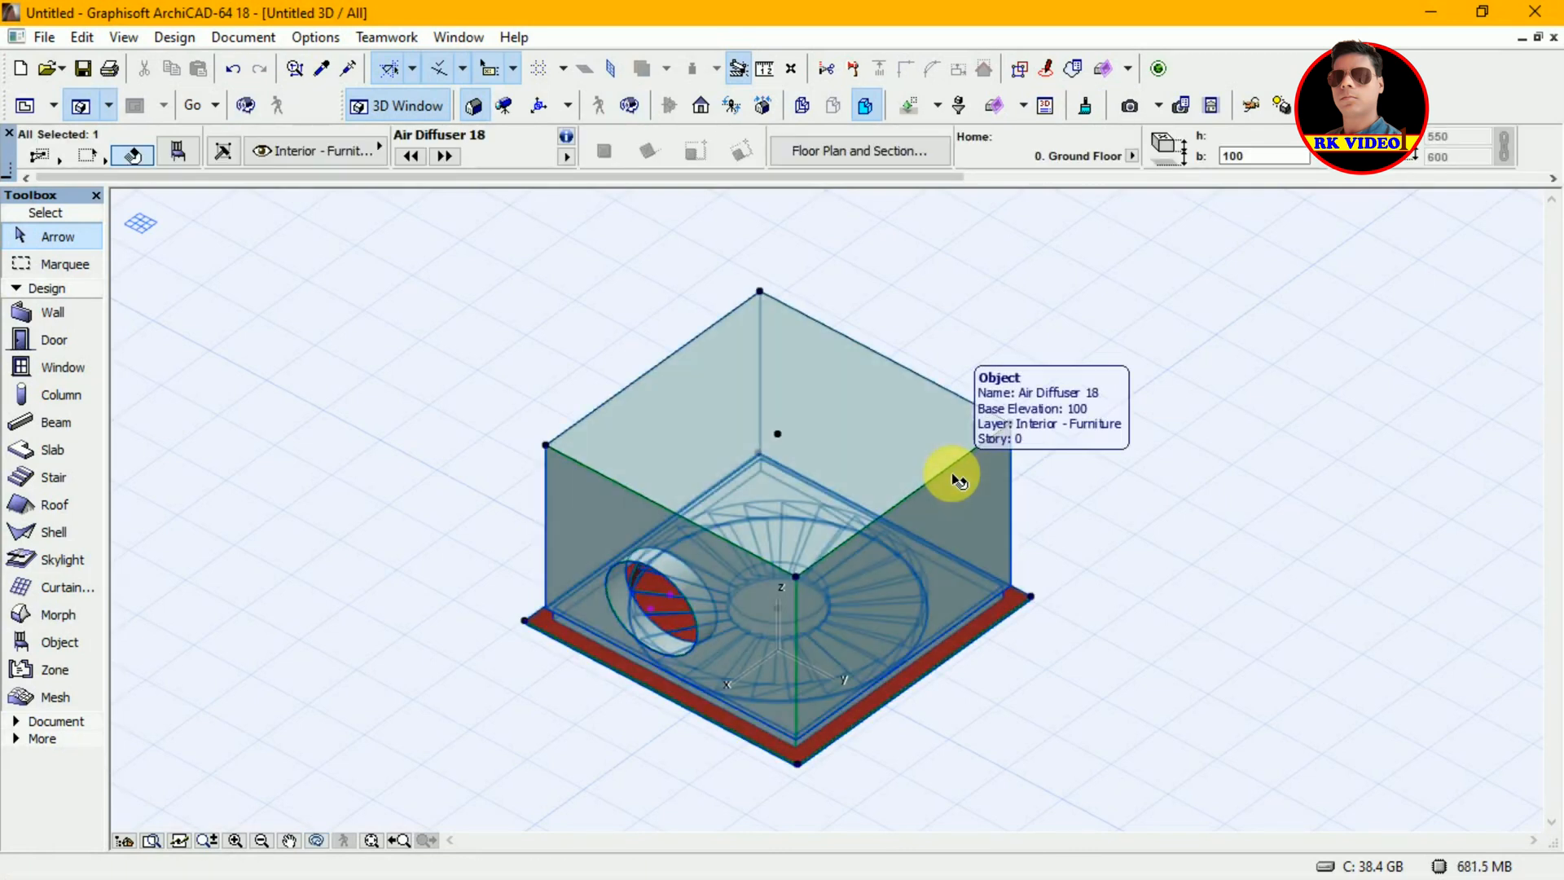
left_click(753, 409)
right_click(757, 416)
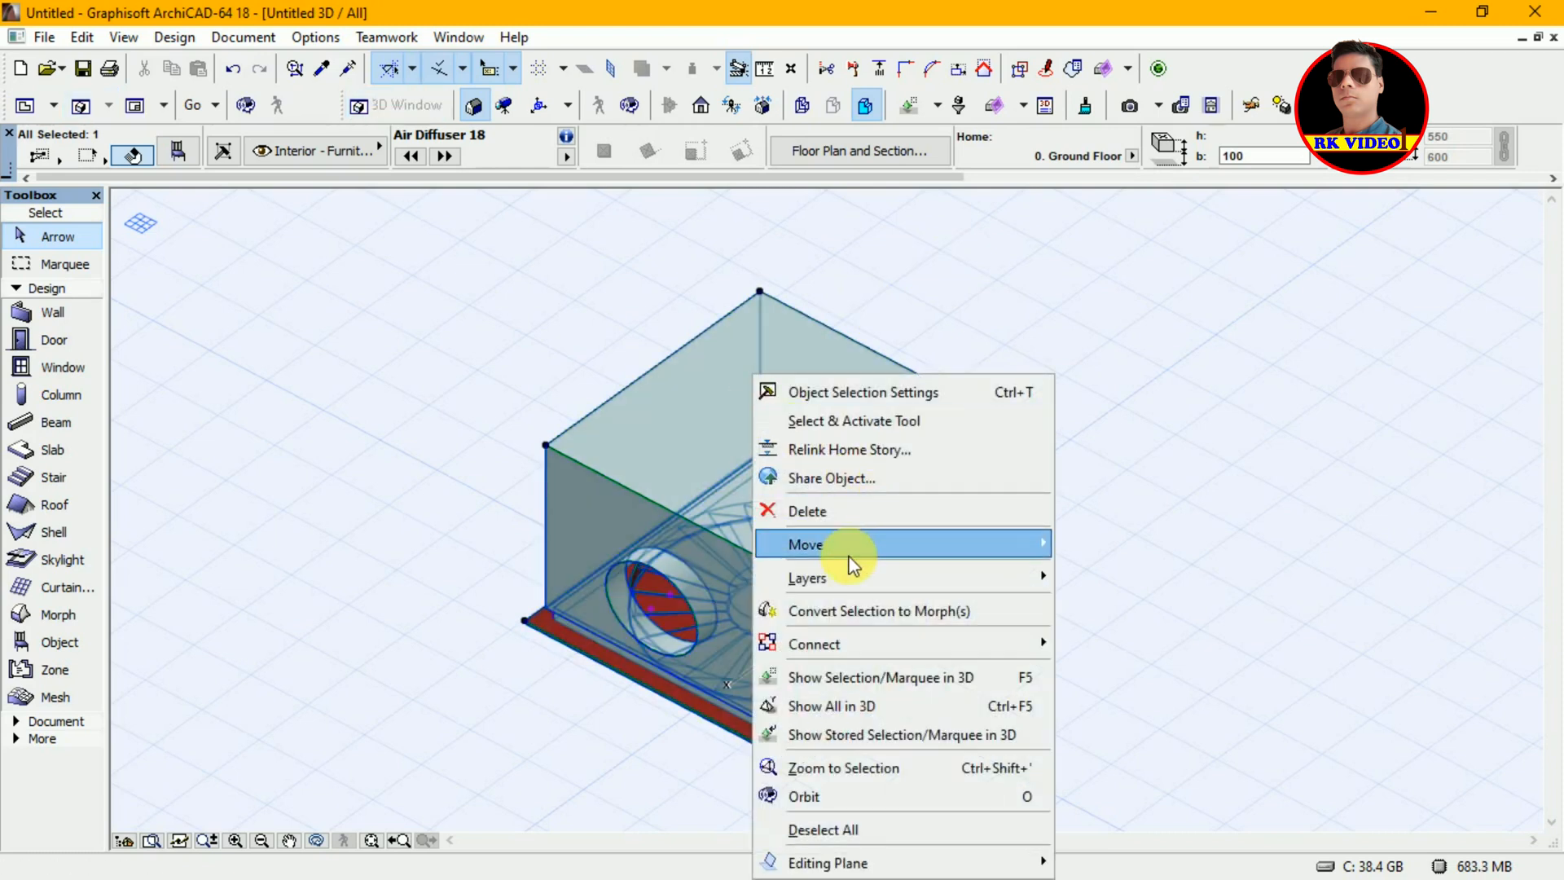
left_click(817, 611)
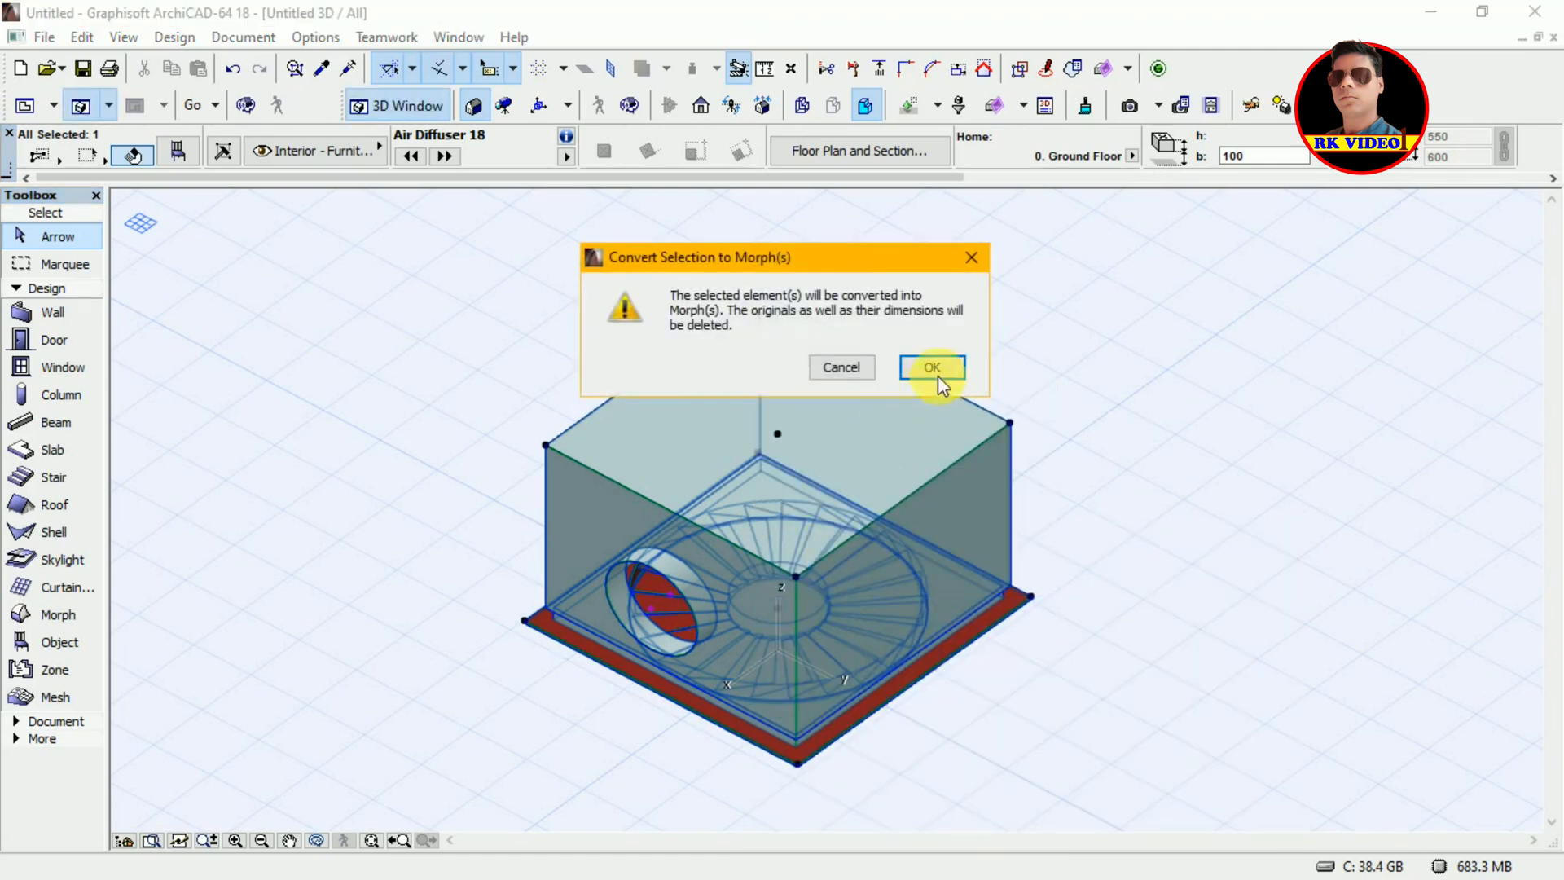
left_click(935, 367)
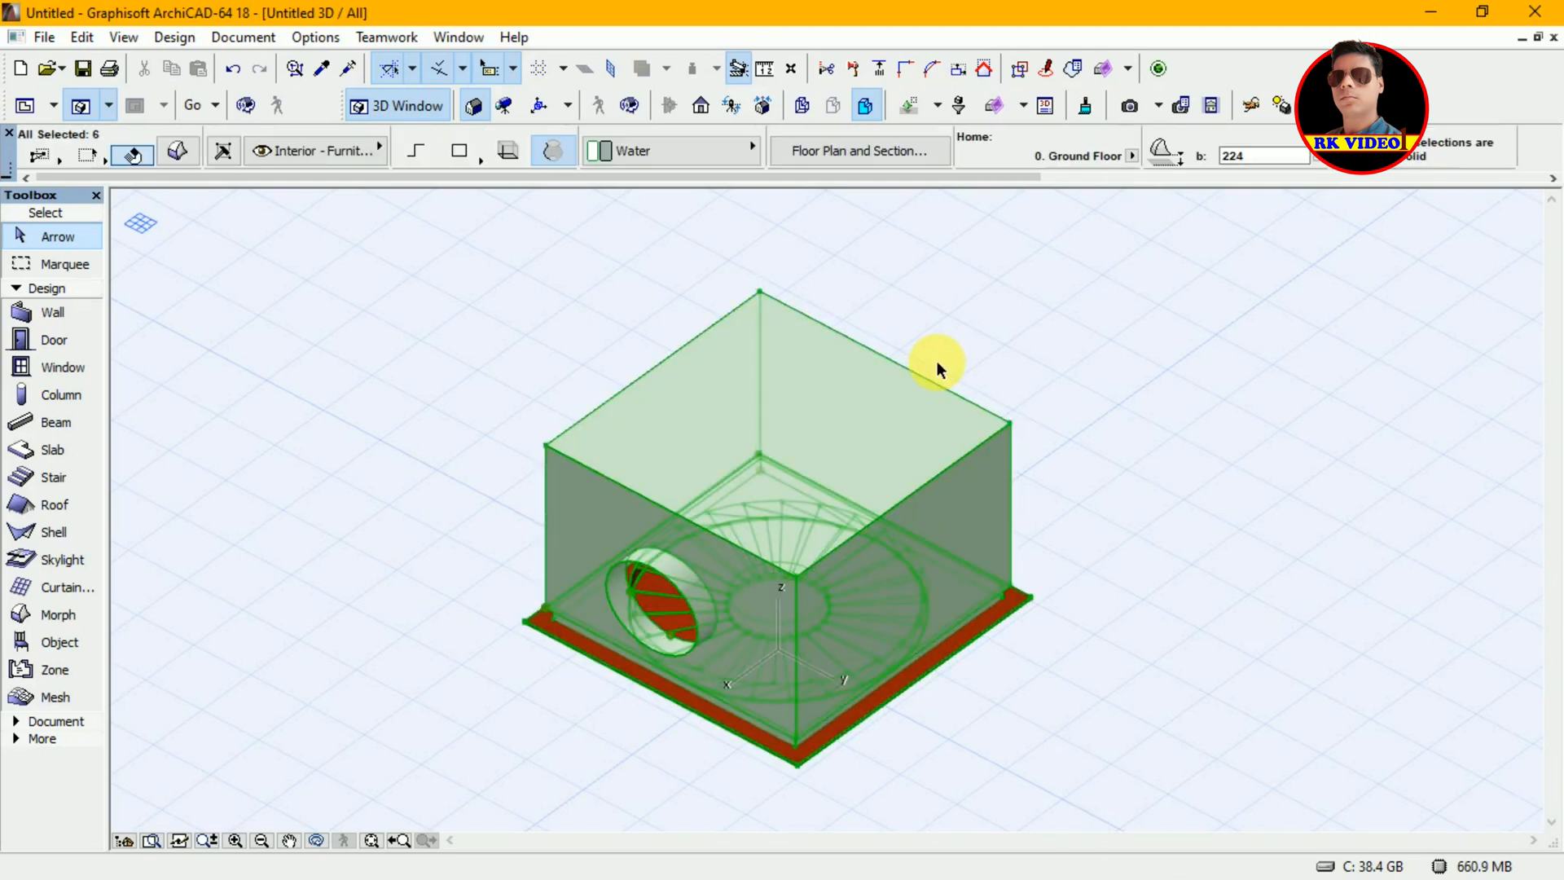
Step: Suspend grouping so that the diffuser's morph parts can be selected individually, and clear the selection
left_click(1063, 194)
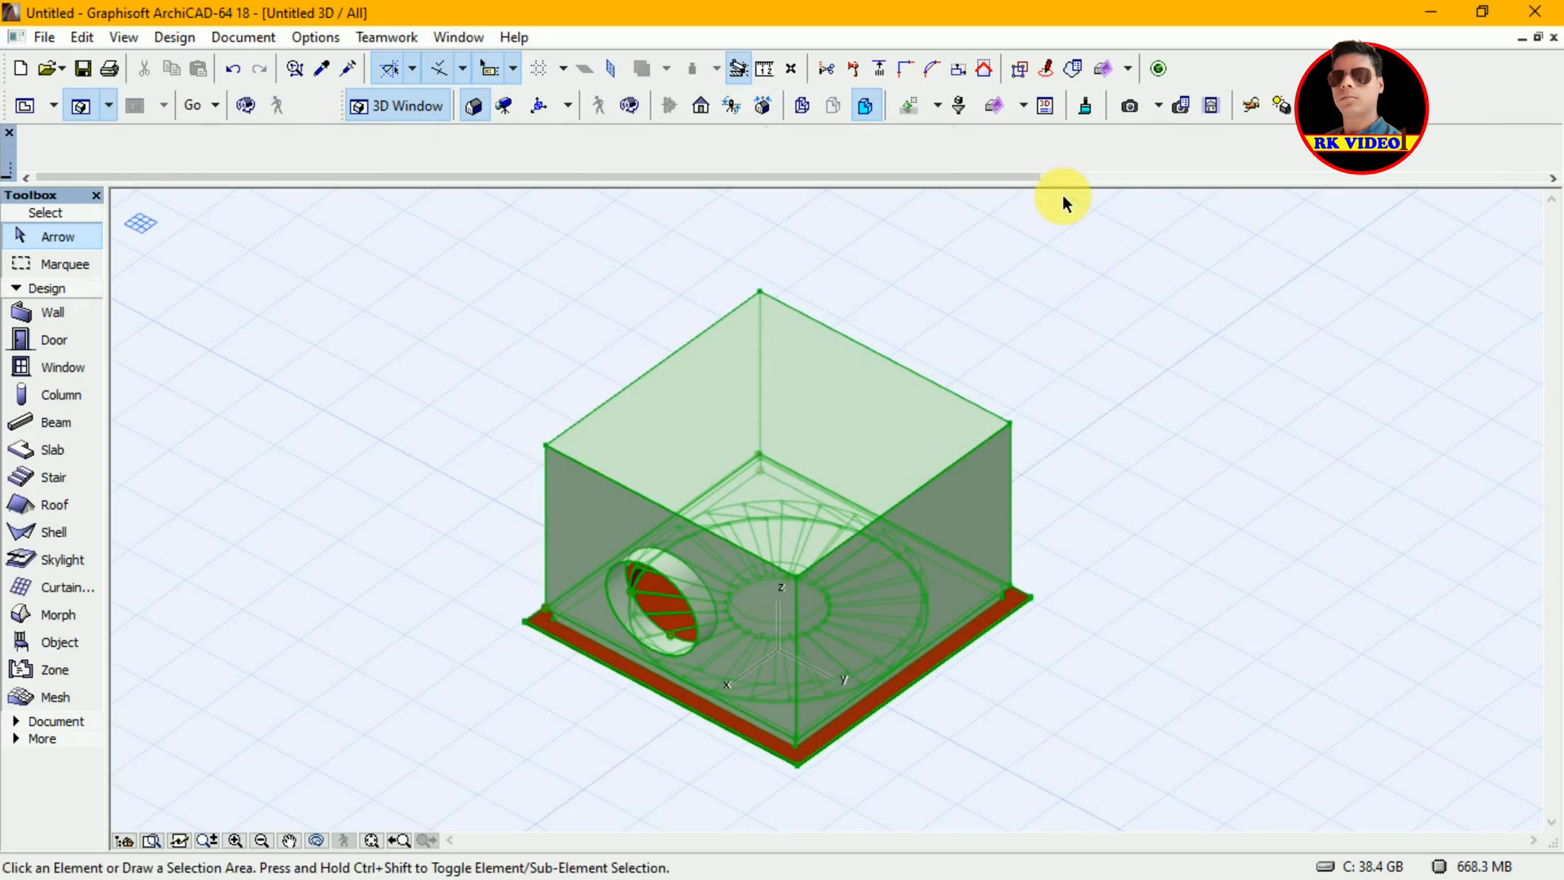
left_click(839, 340)
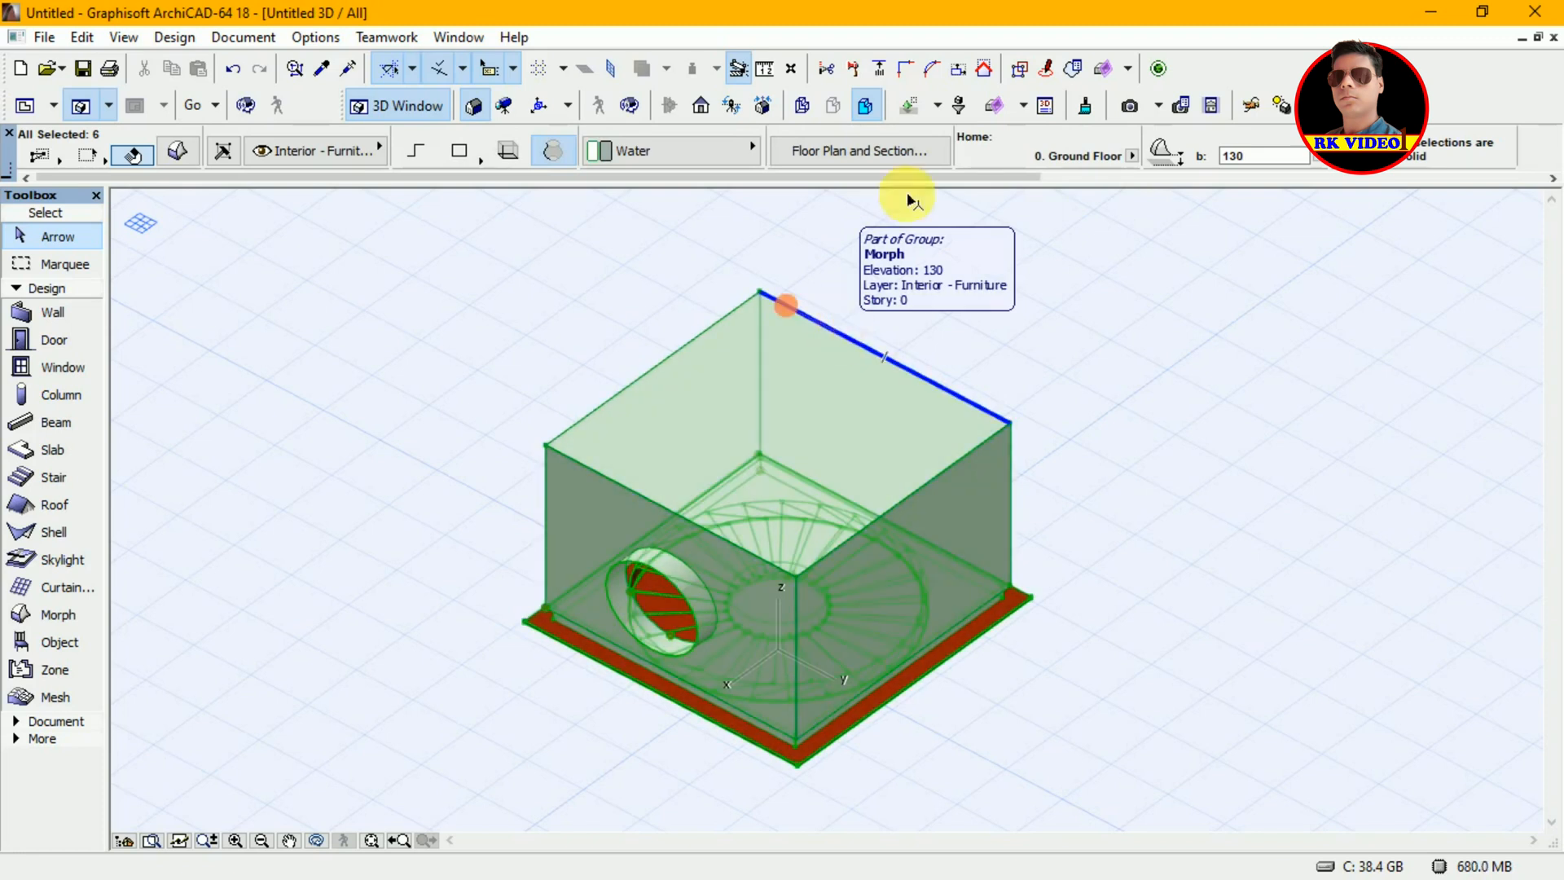
left_click(1019, 69)
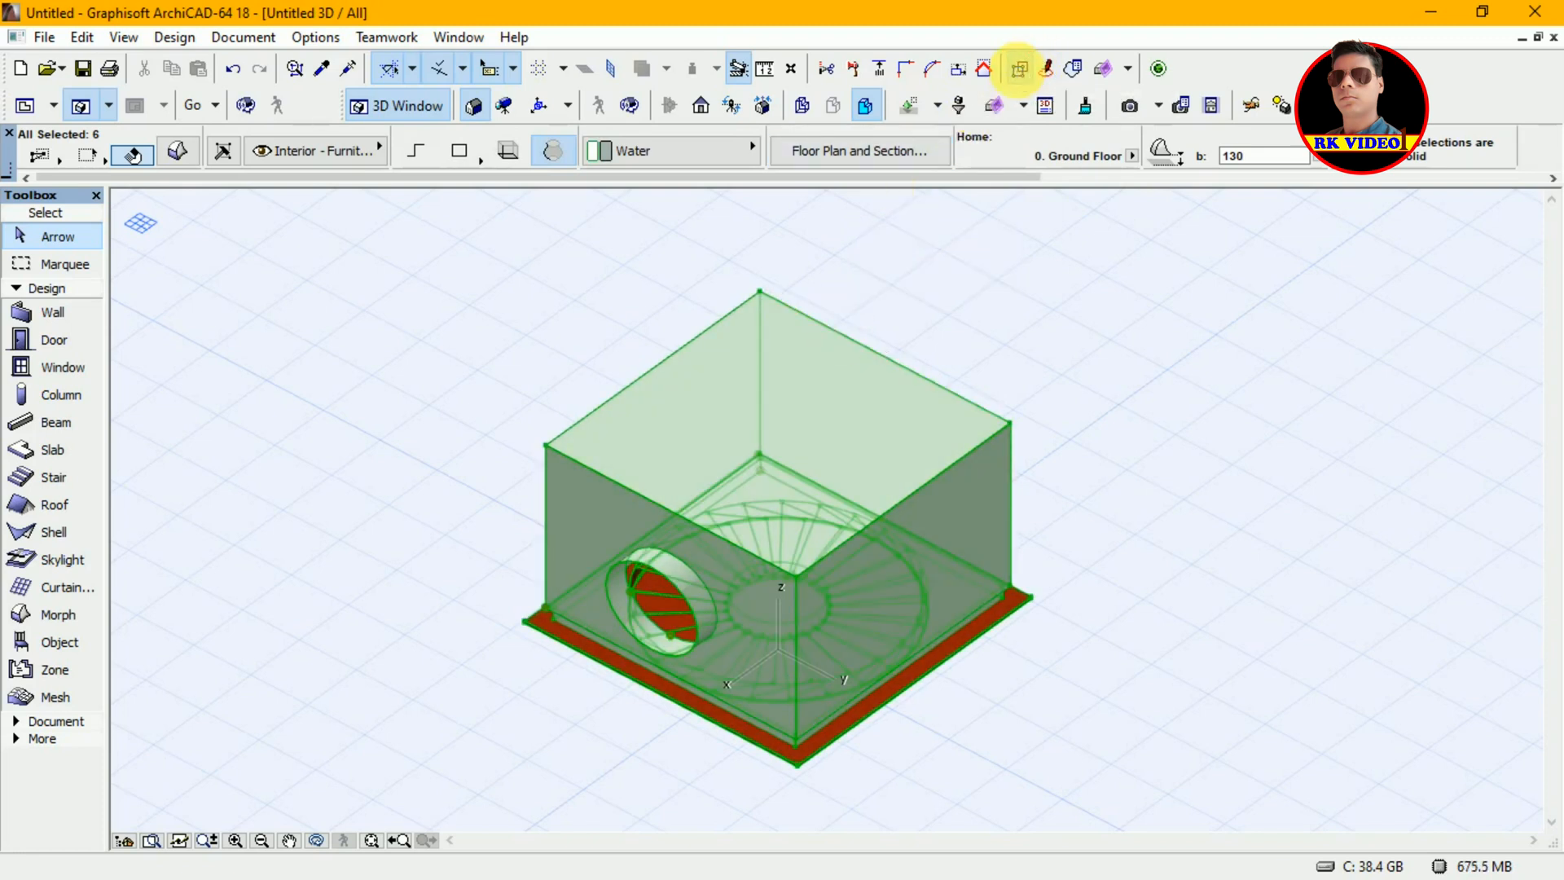
left_click(989, 297)
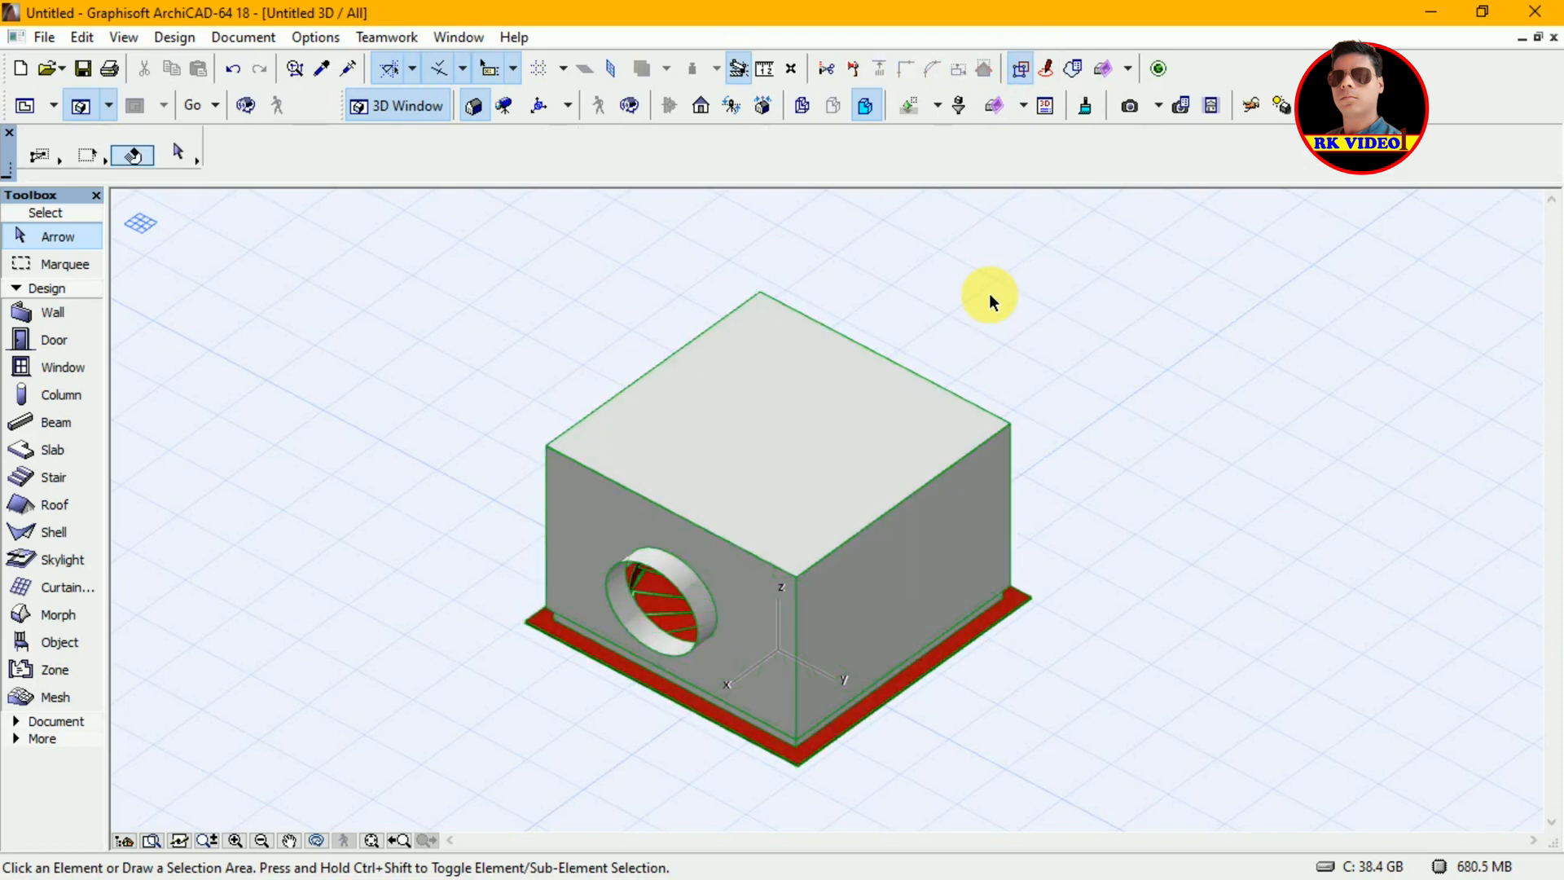
Step: Override the surface of the diffuser's large box morph with Paint - Lead Oxide Yellow
left_click(894, 366)
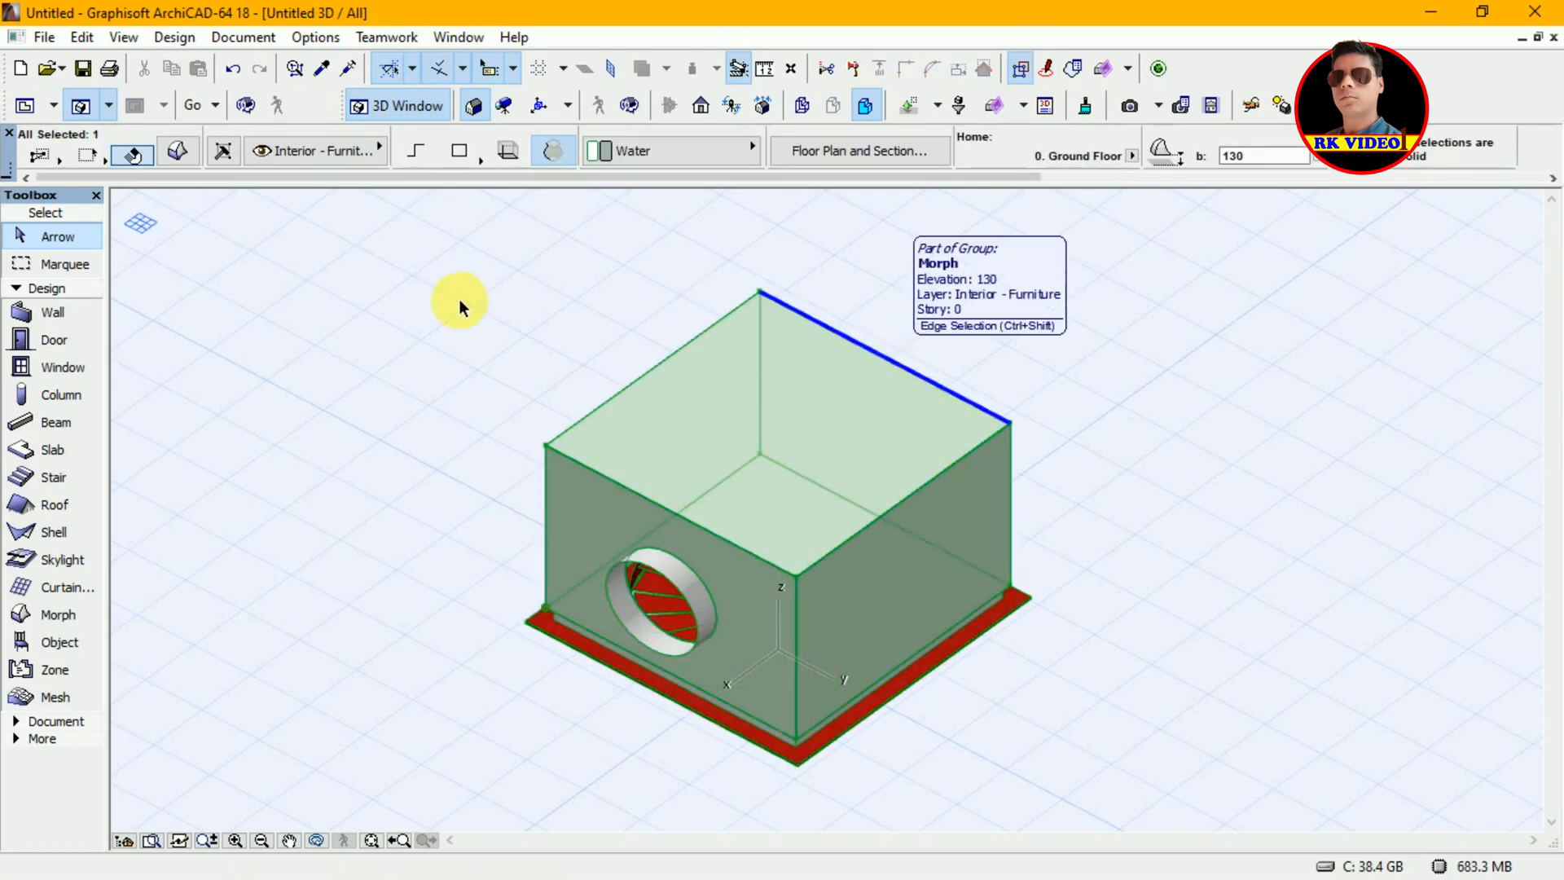
left_click(176, 152)
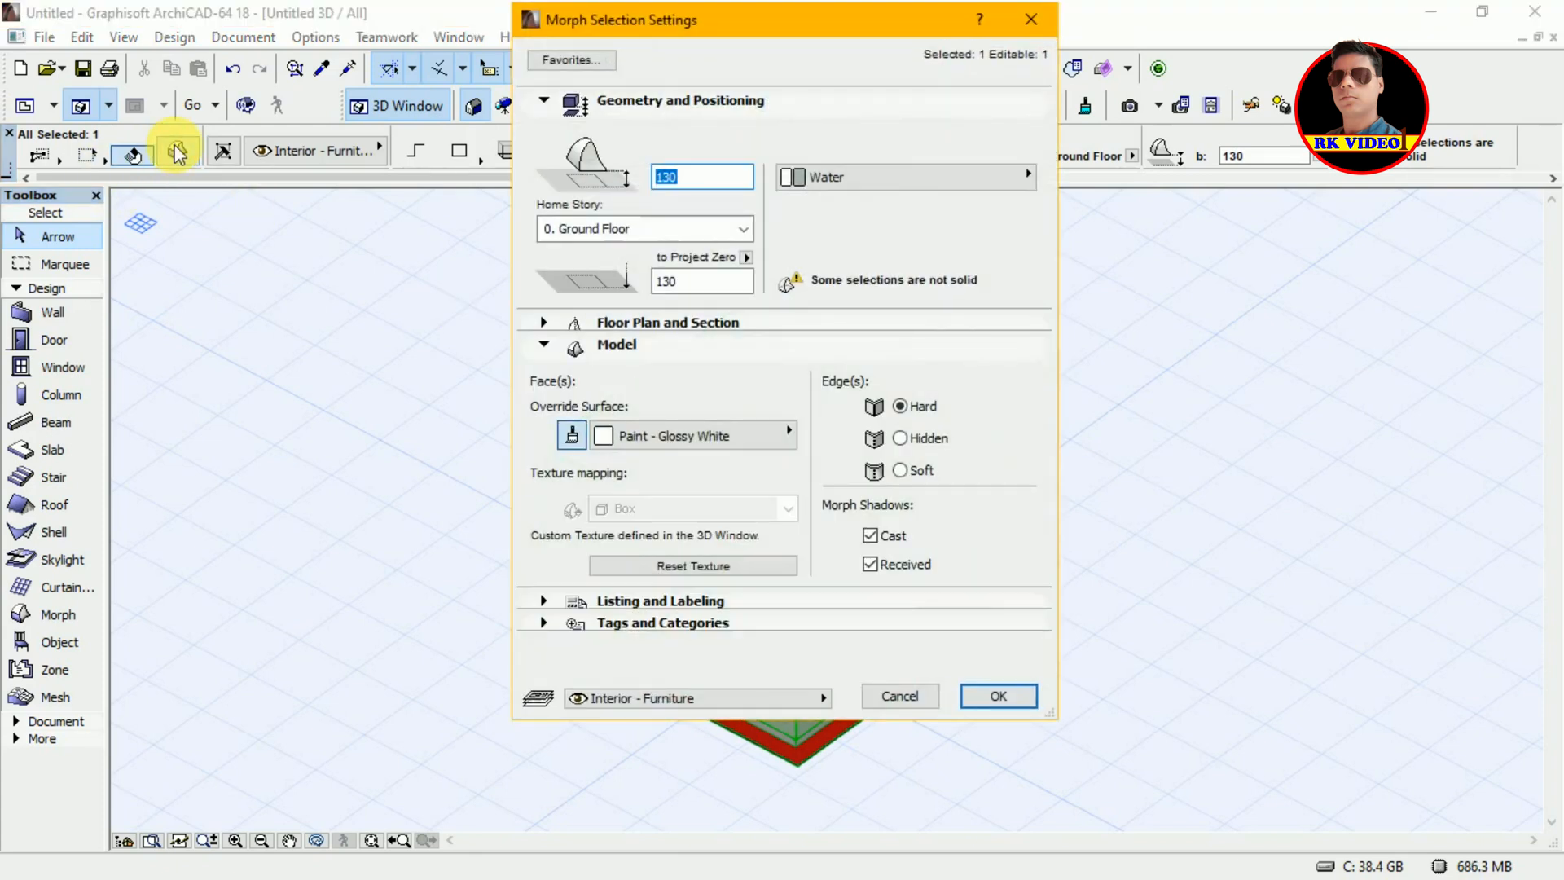
left_click(769, 435)
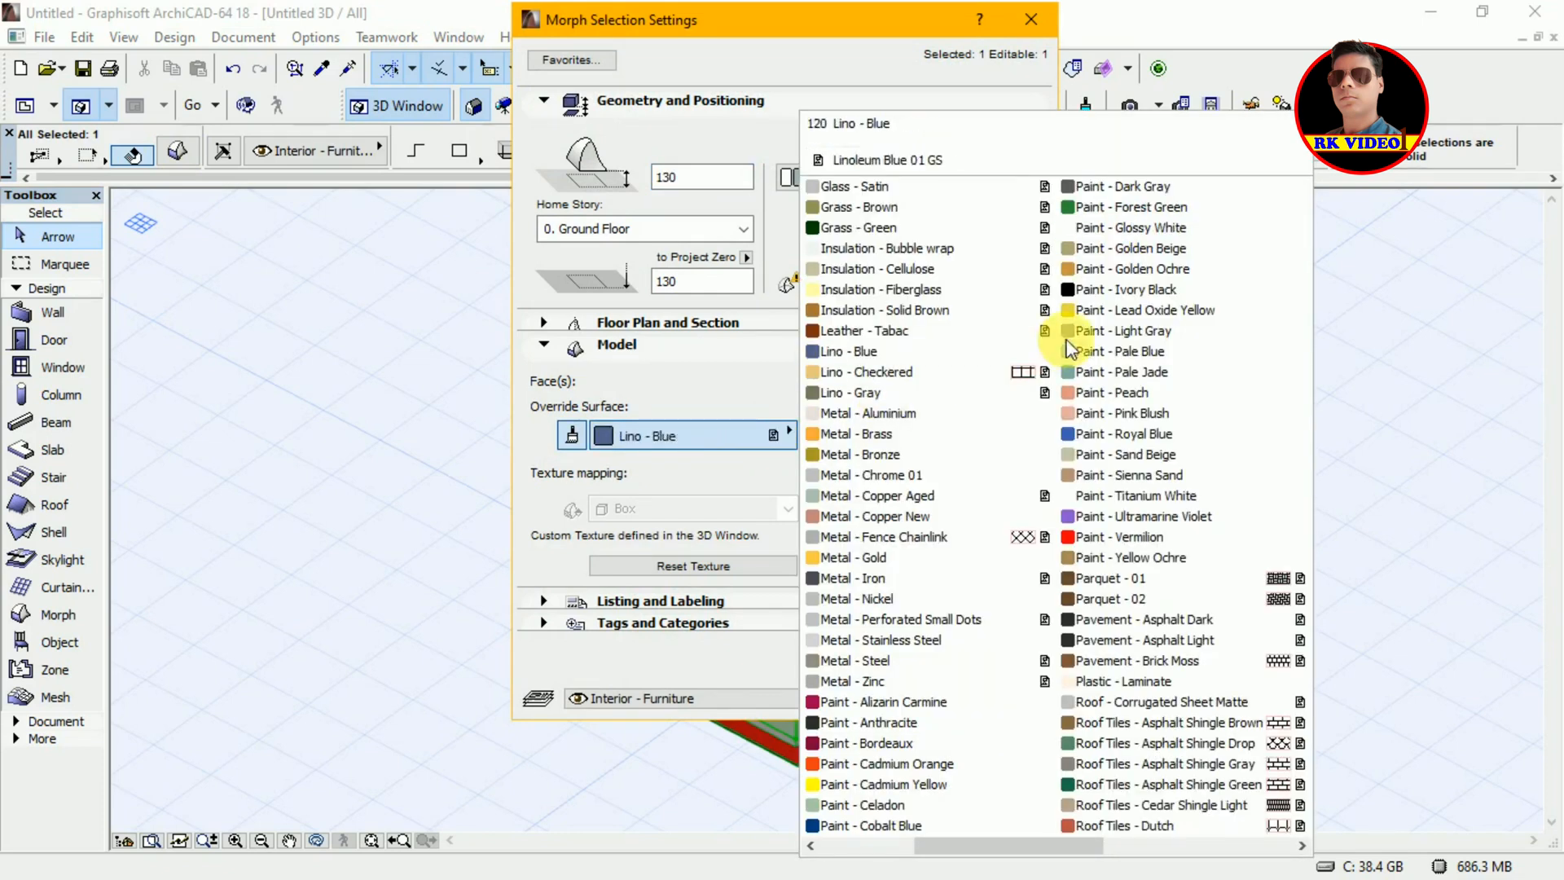
left_click(1090, 310)
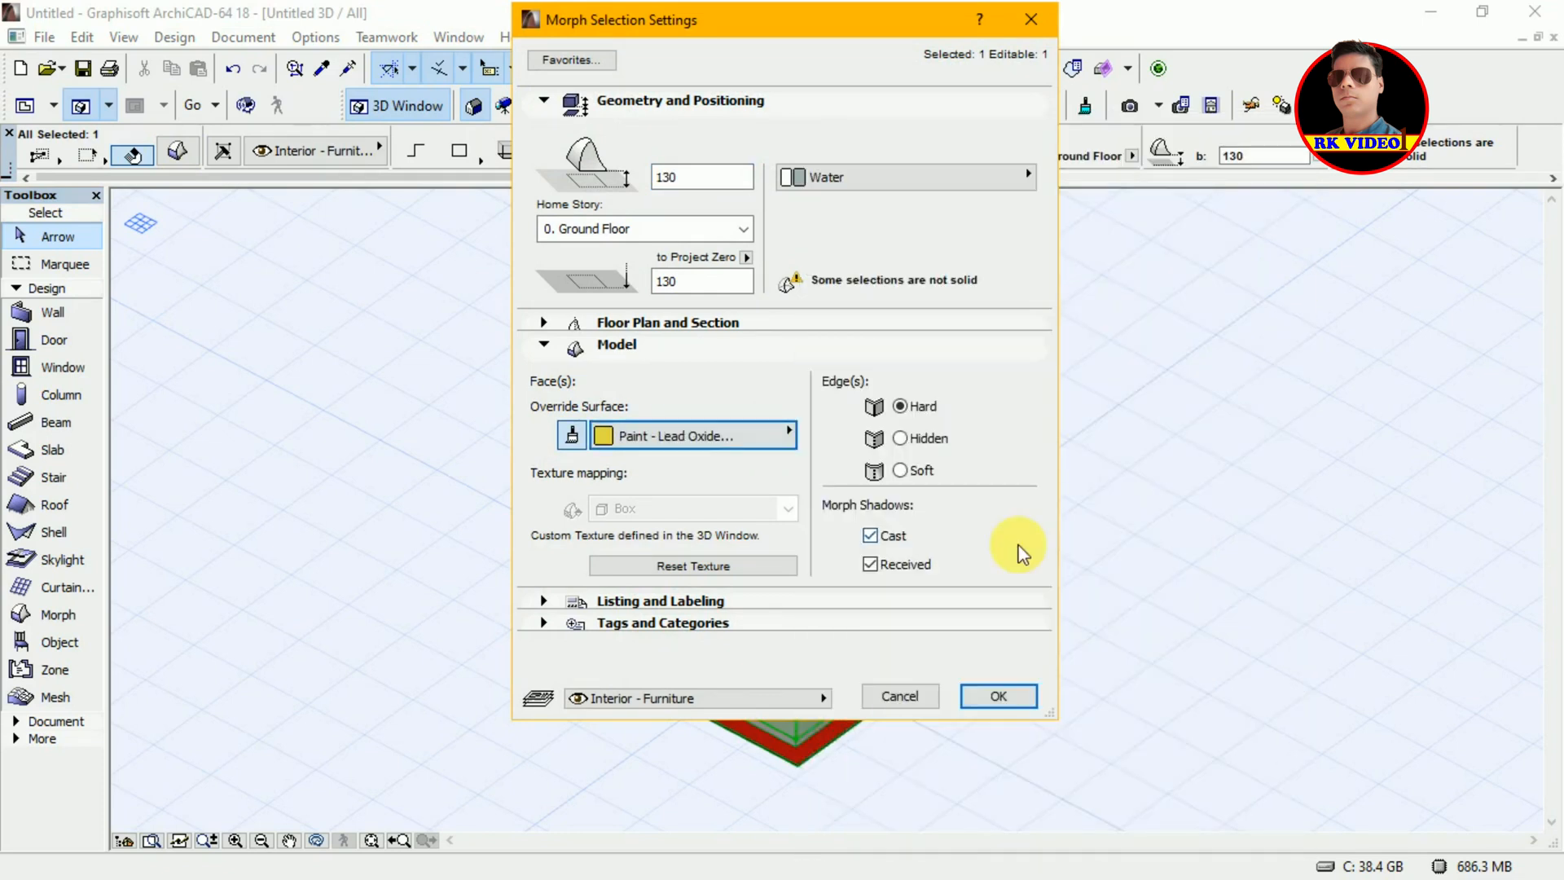
left_click(996, 696)
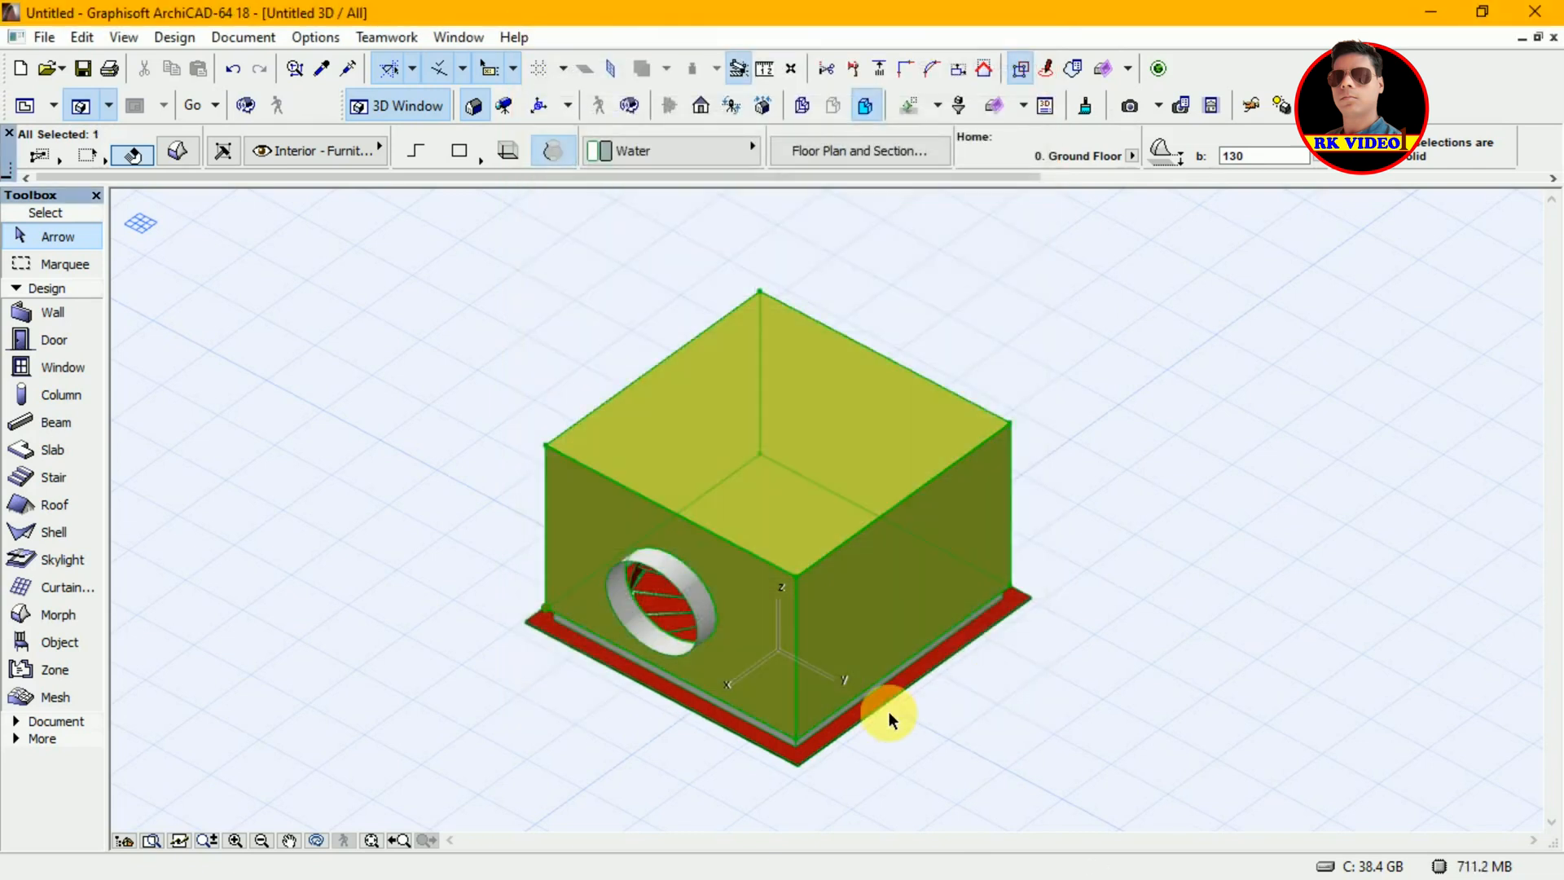
Step: Override the surface of the diffuser's flat base plate morph with Paint - Royal Blue, clear the selection and orbit the model
left_click(810, 761)
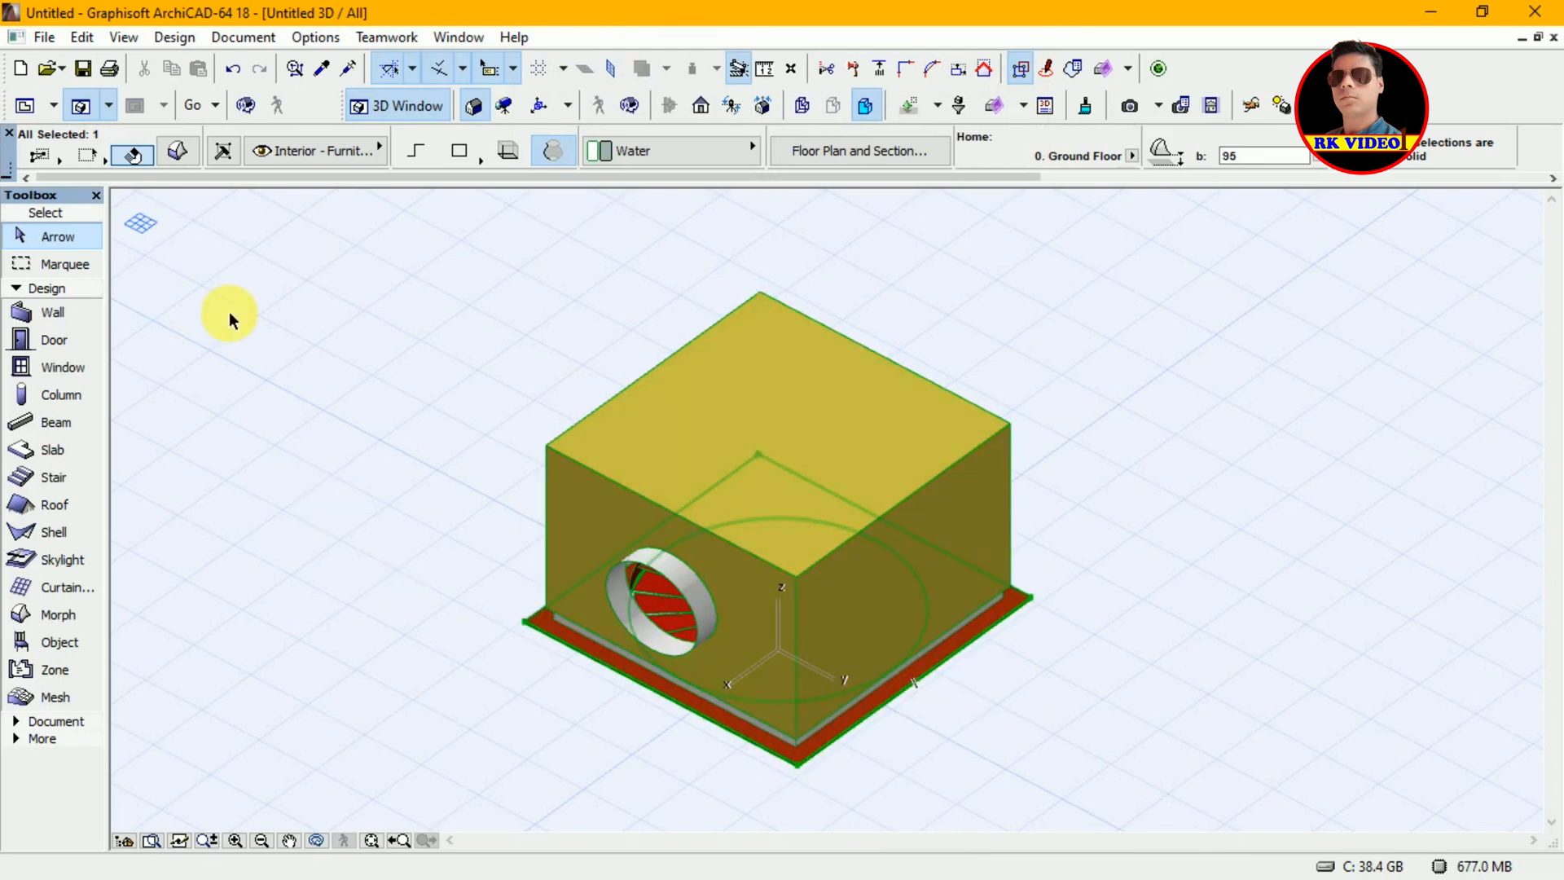
left_click(178, 148)
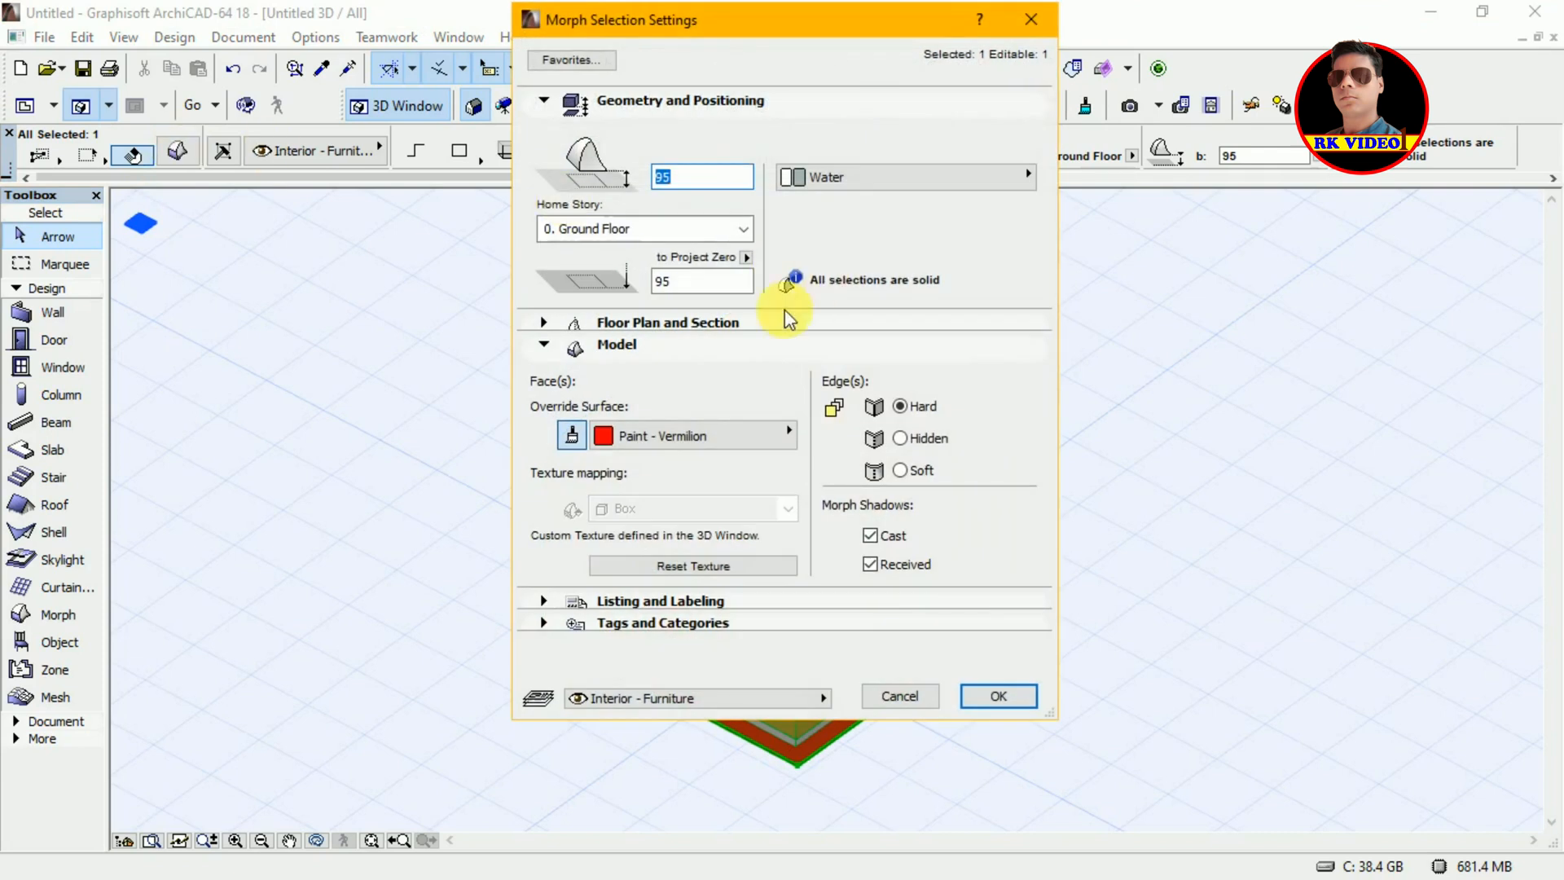
left_click(754, 432)
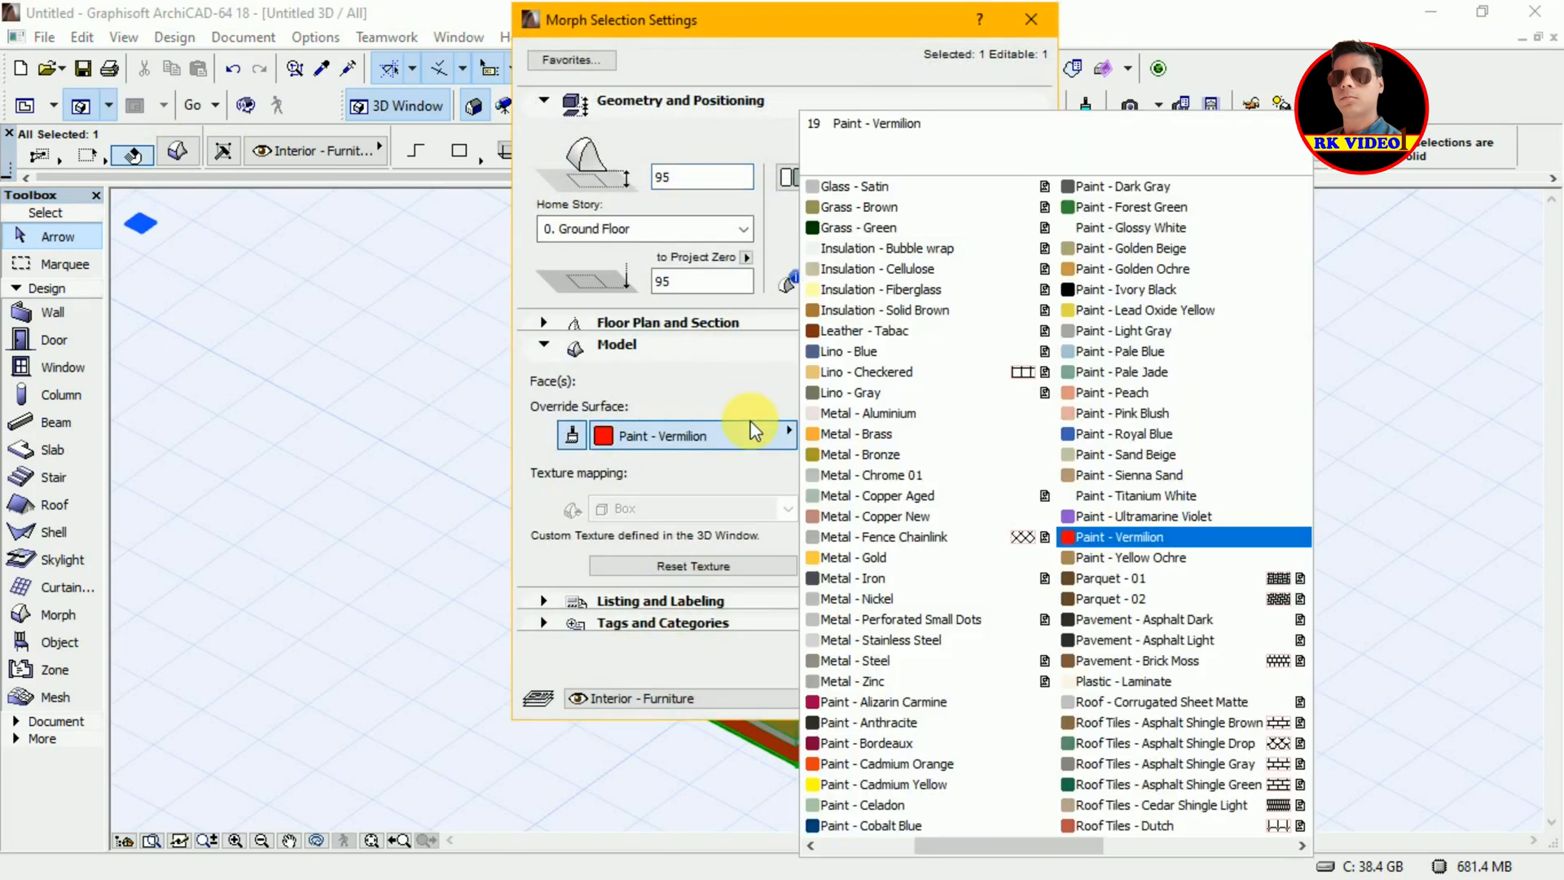
left_click(1120, 433)
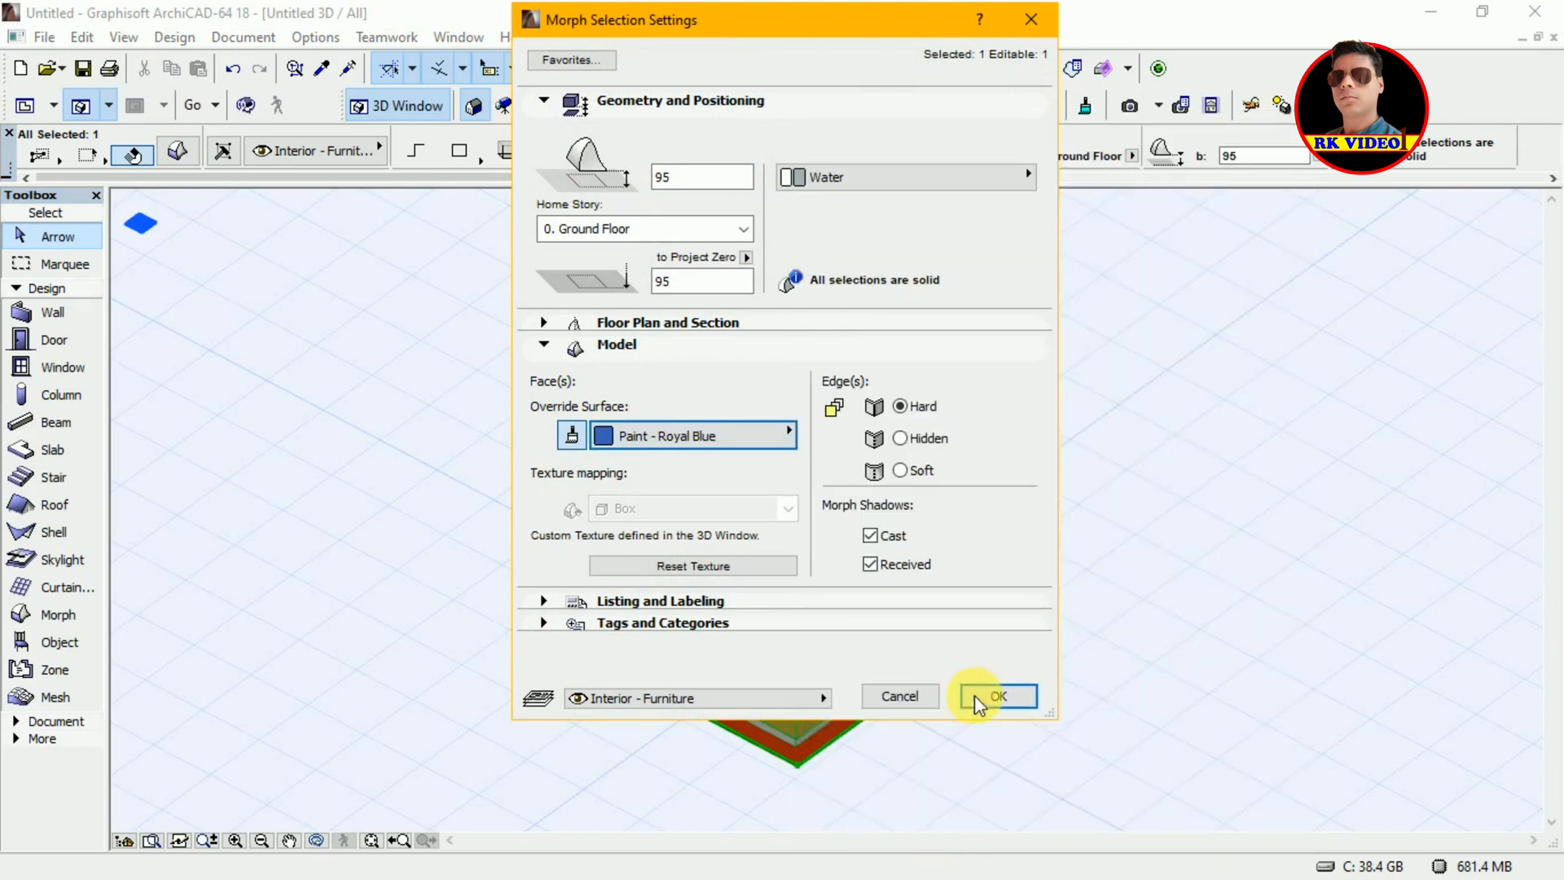
left_click(999, 699)
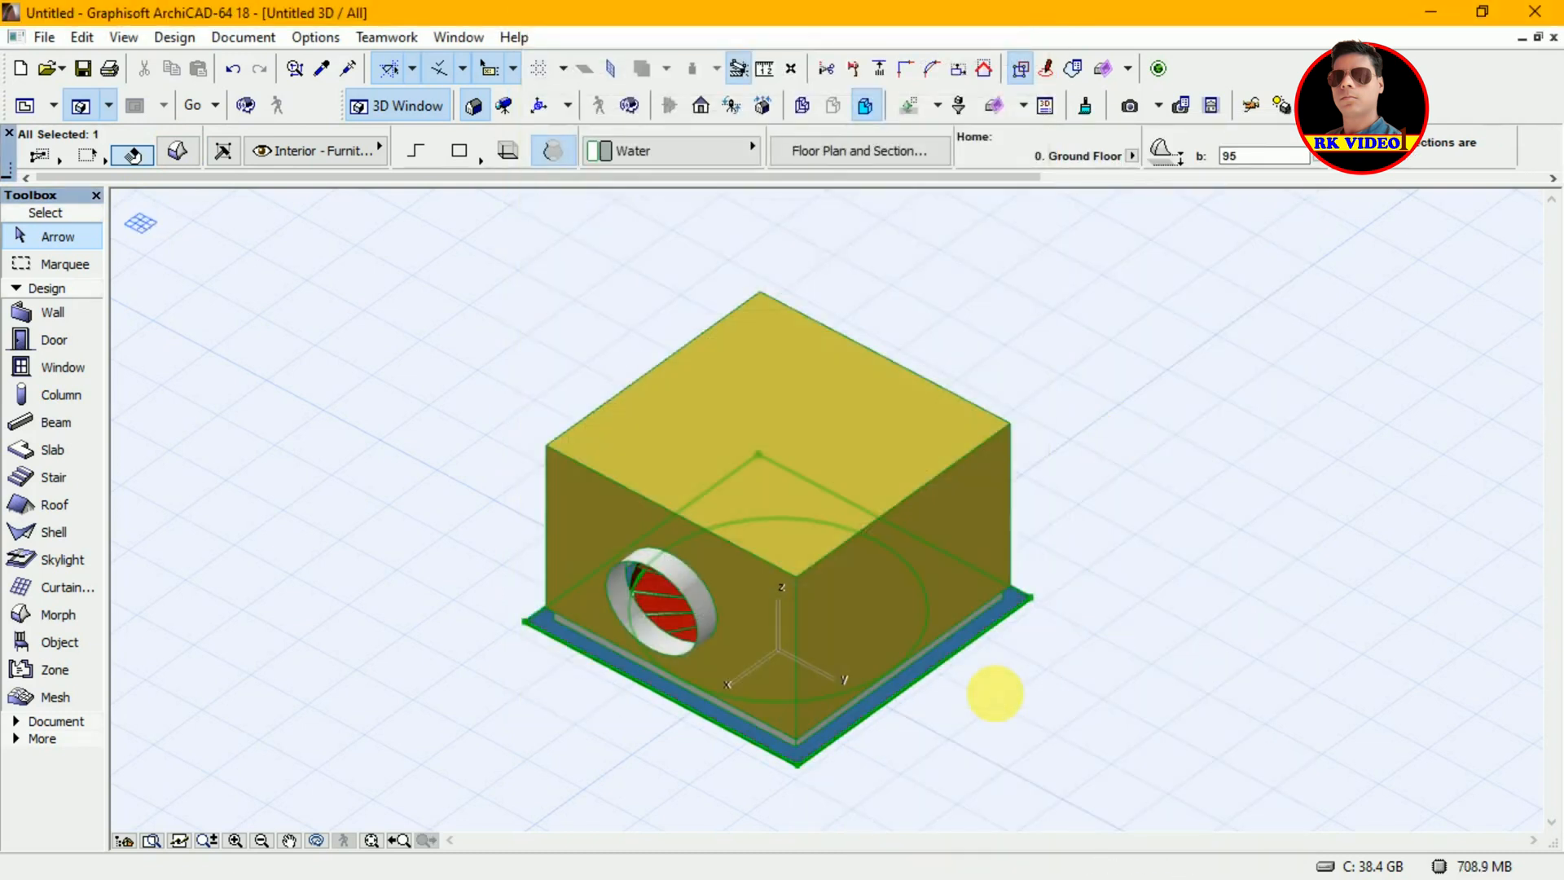
left_click(995, 691)
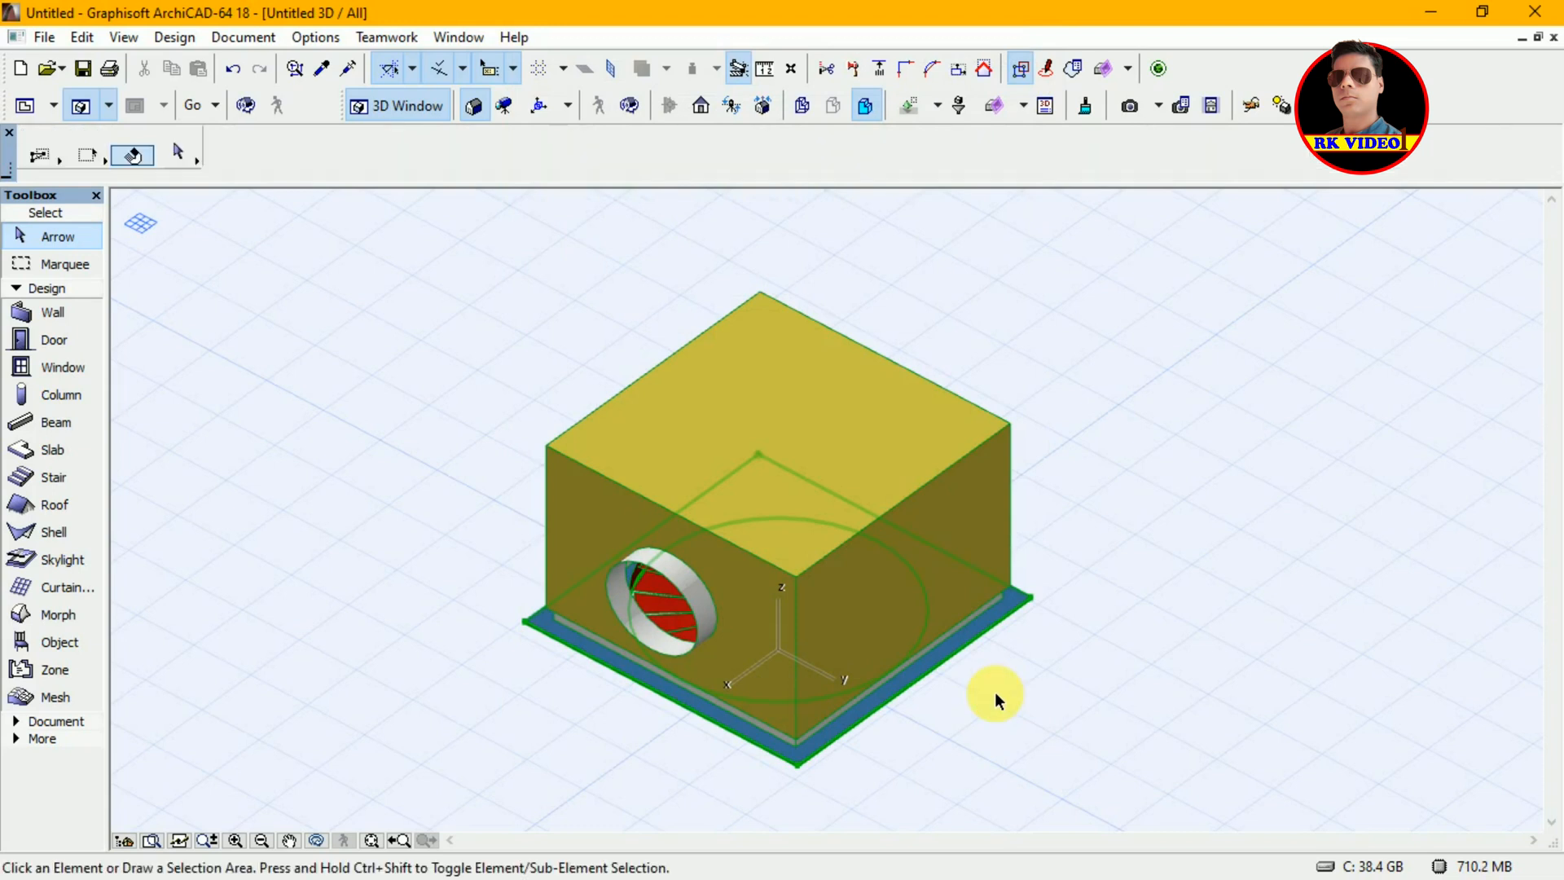
key("o")
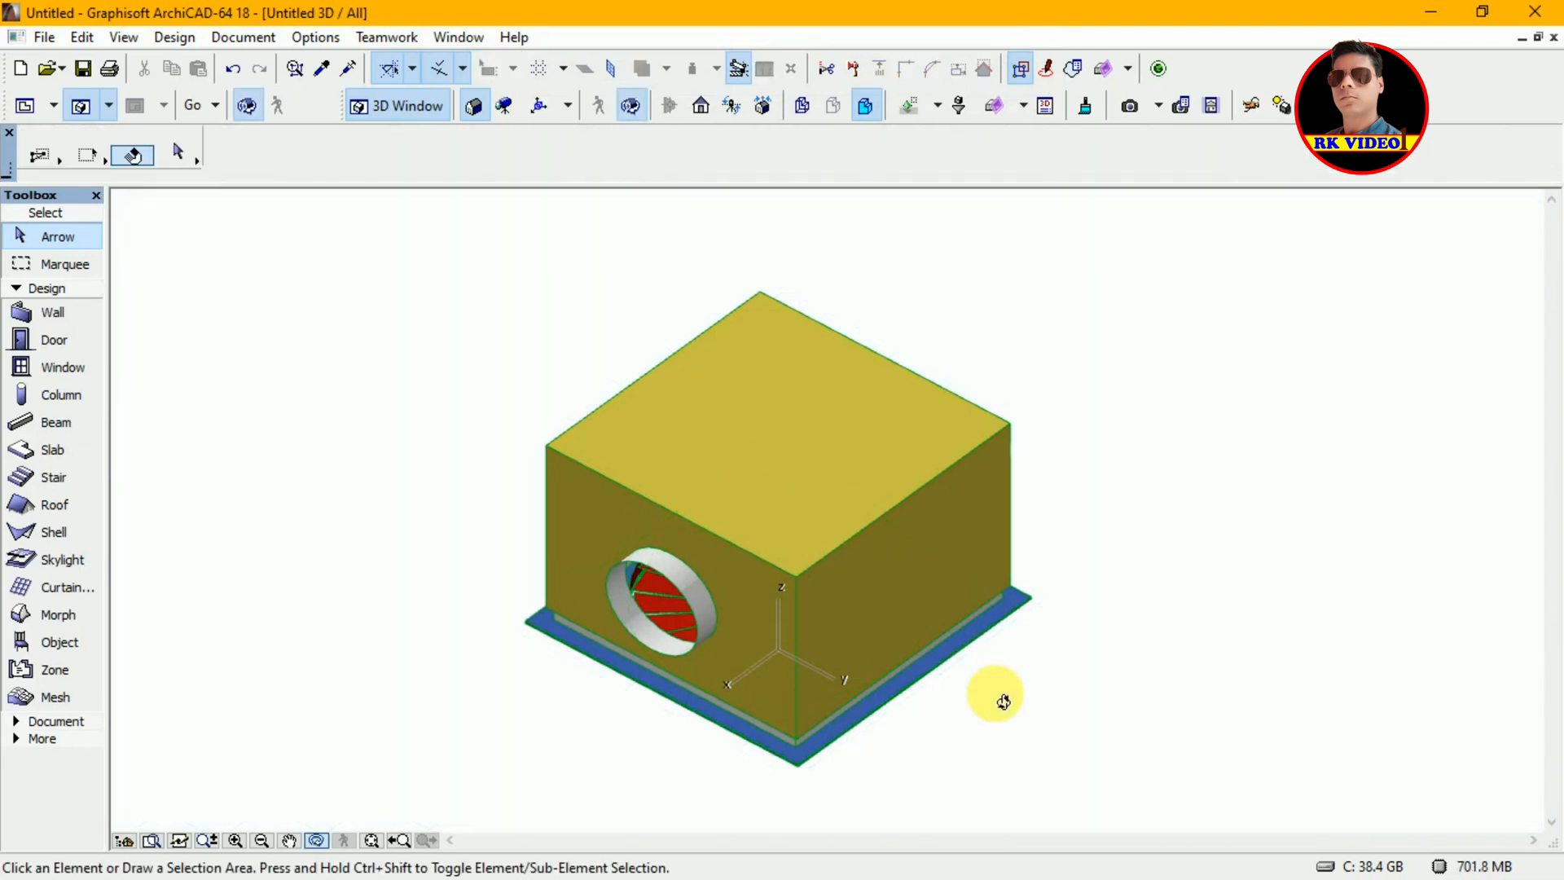
left_click_drag(1003, 702, 1023, 653)
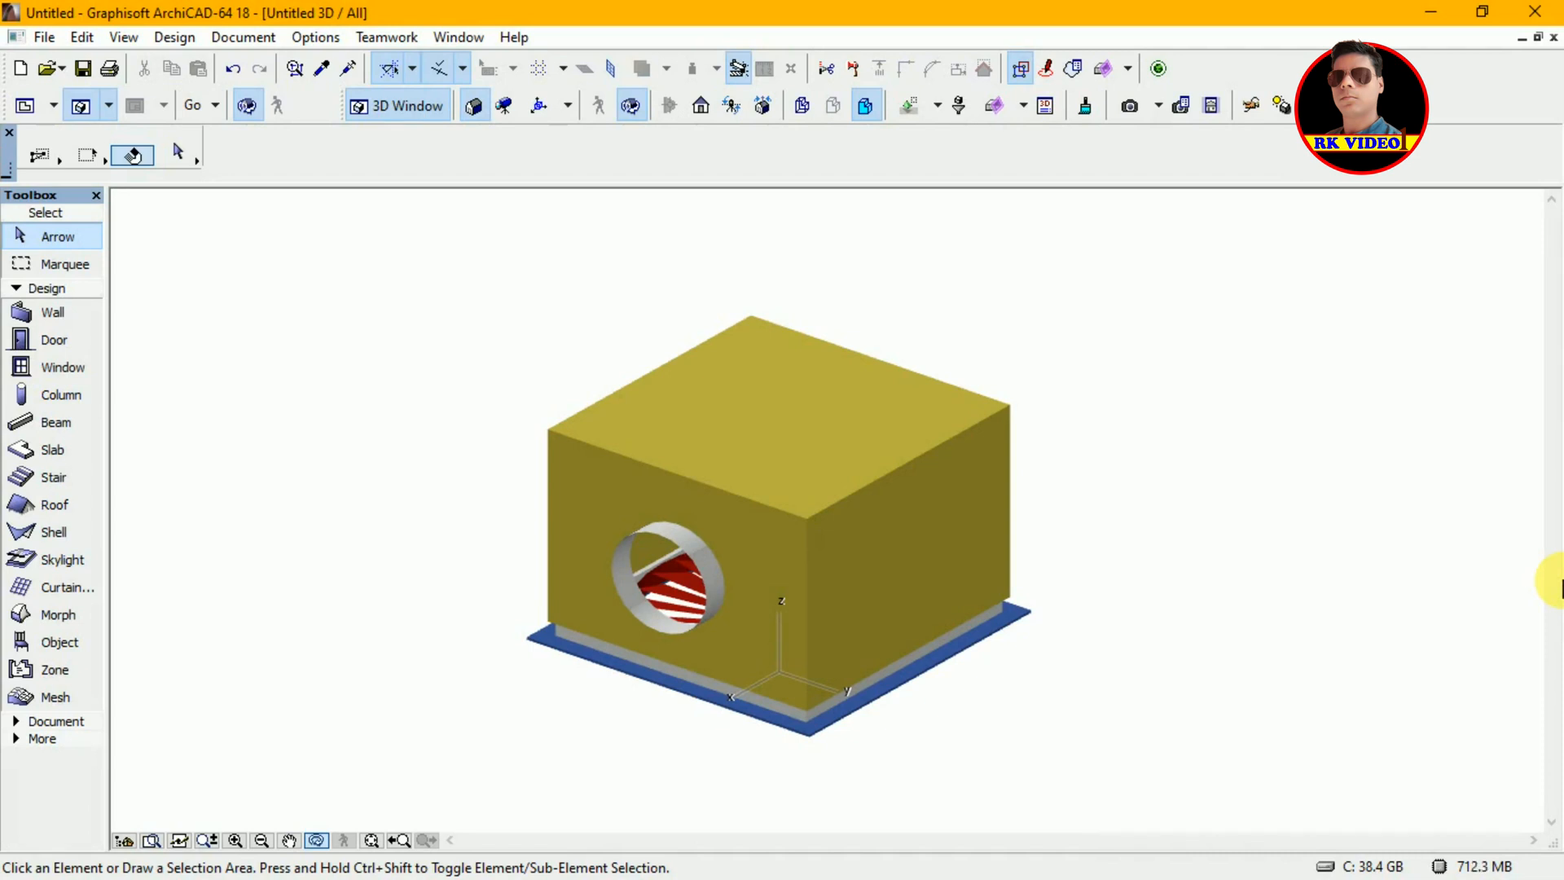
Step: Show the Ground Floor plan in a reduced, non-maximized window framed on the air diffuser
key("F2")
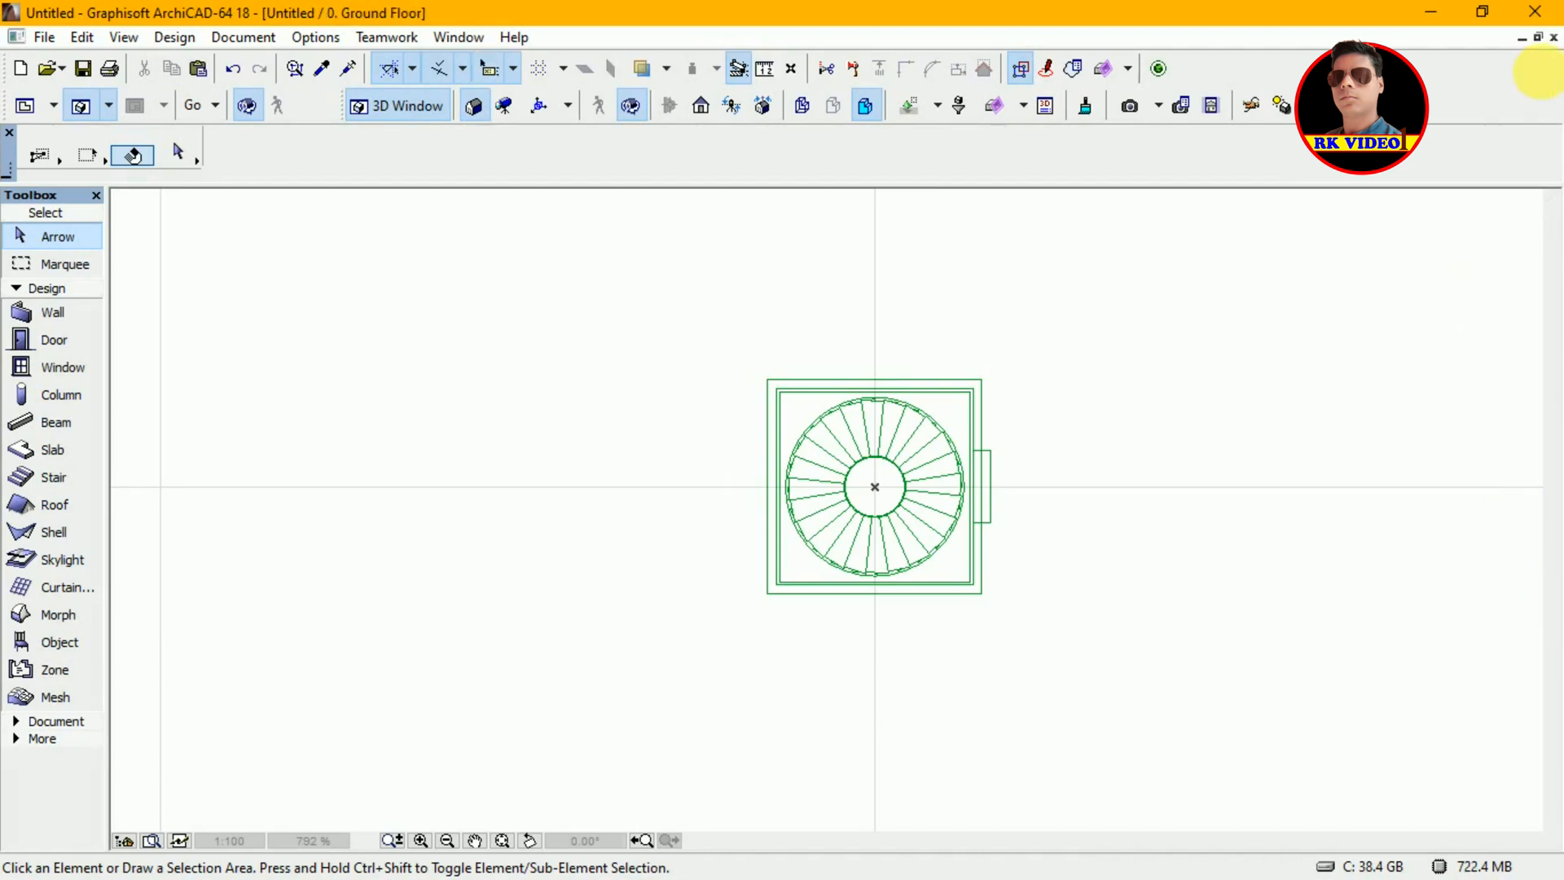
left_click(1539, 38)
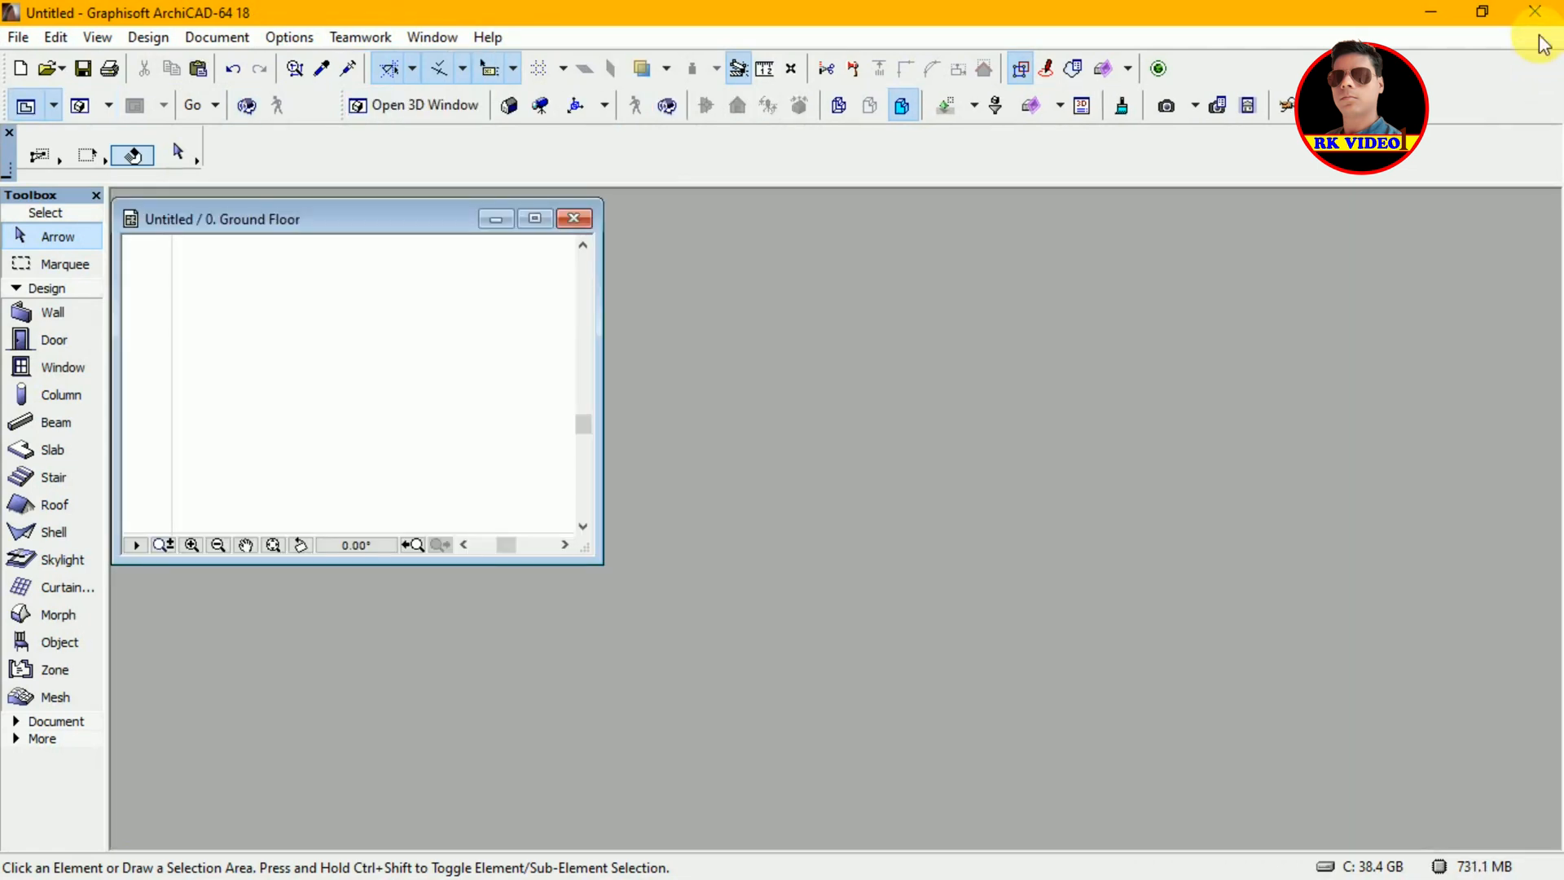
left_click(271, 544)
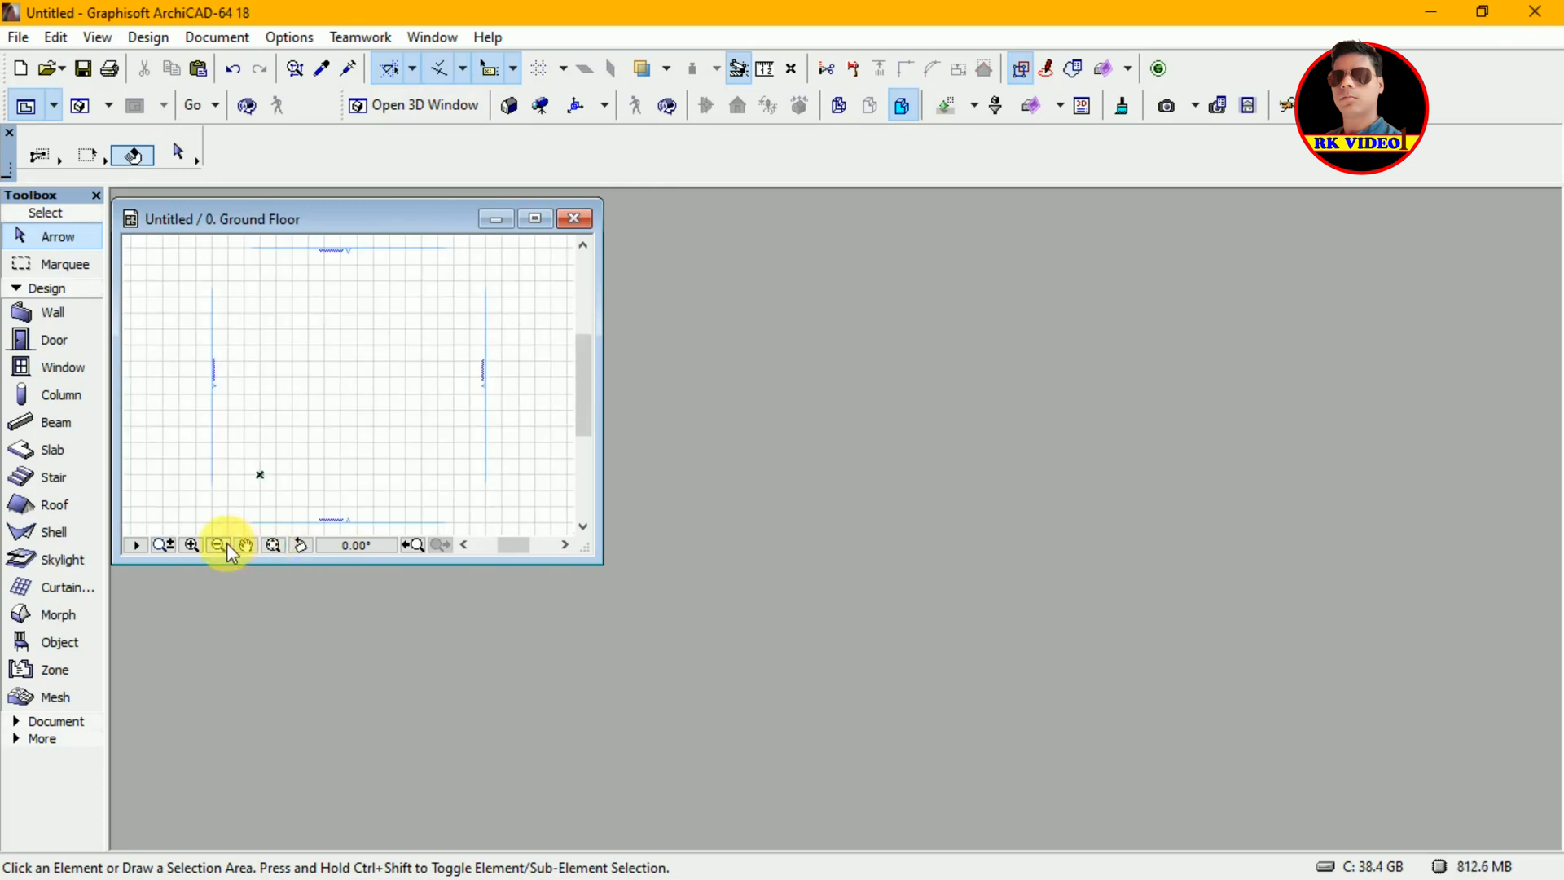
left_click(191, 544)
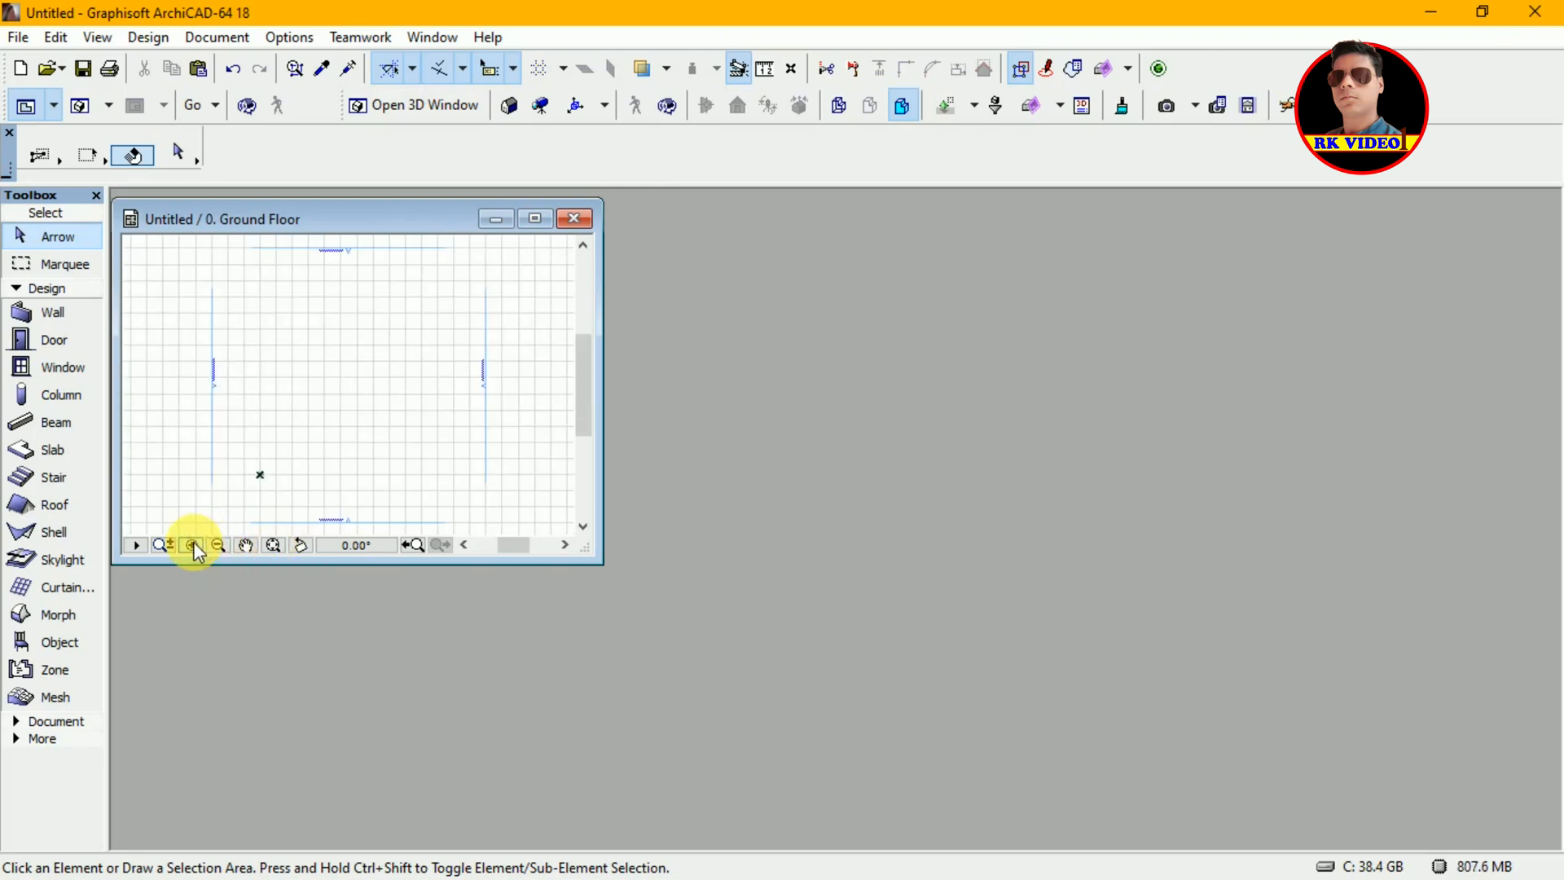
left_click(268, 486)
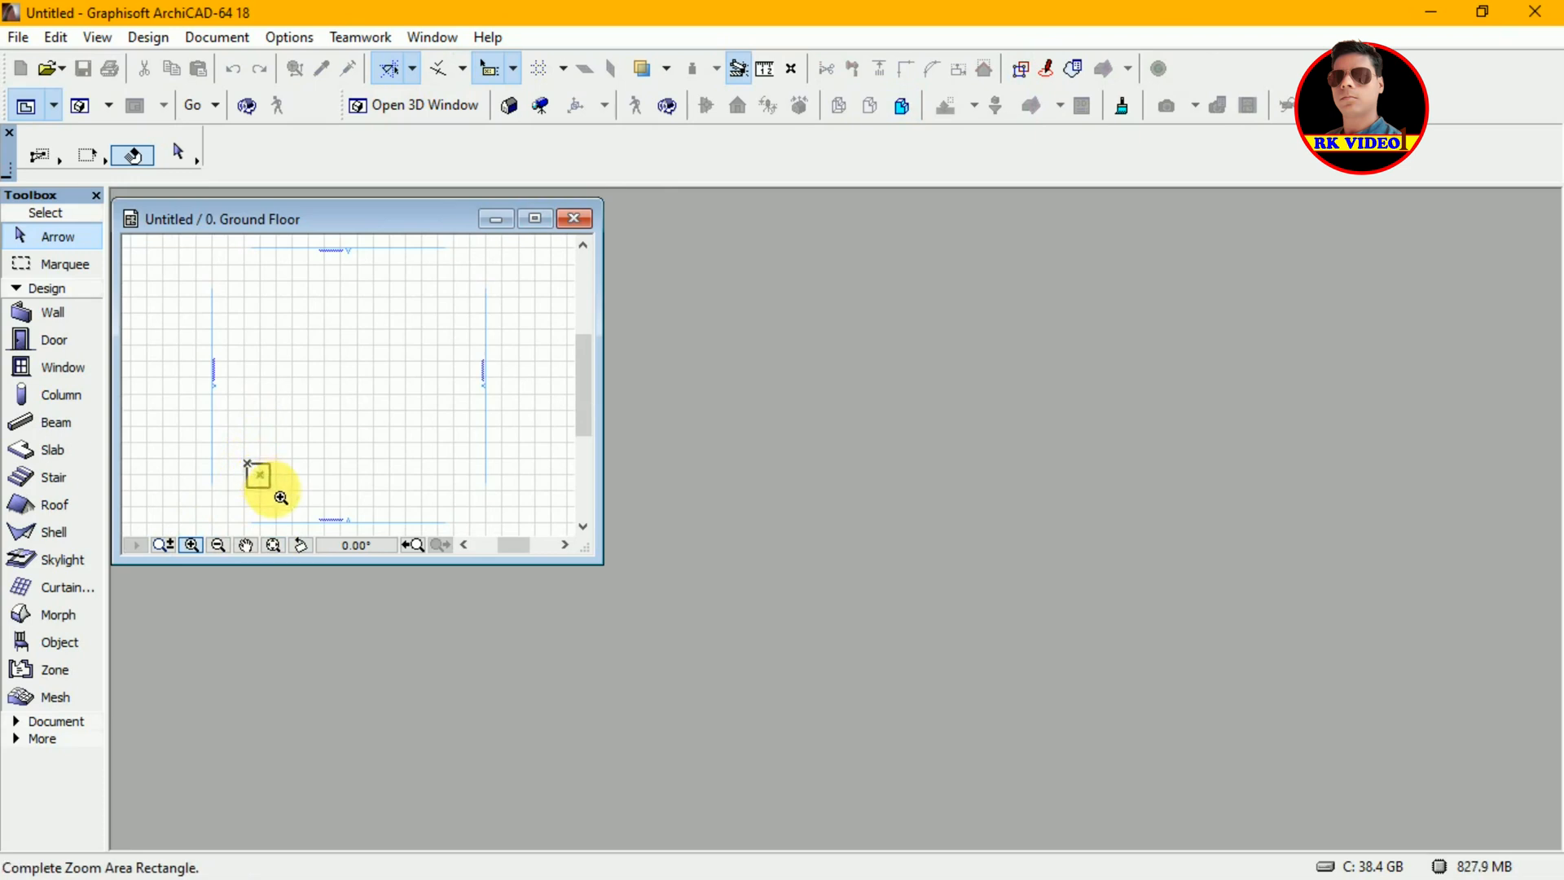
left_click(277, 493)
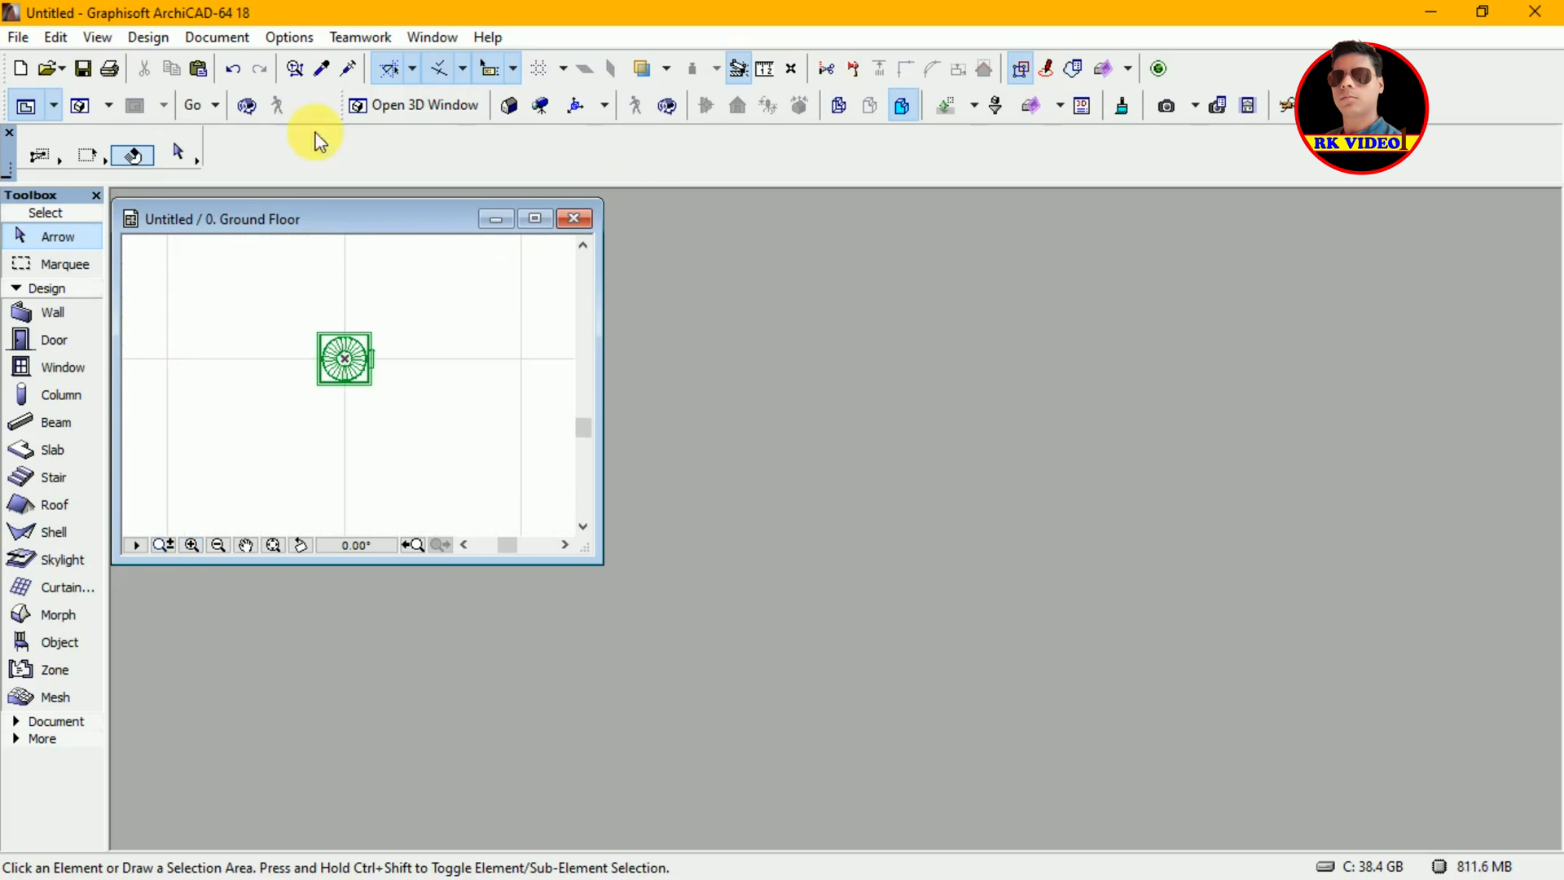
Step: Create a new library object and open its empty 3D script
left_click(18, 38)
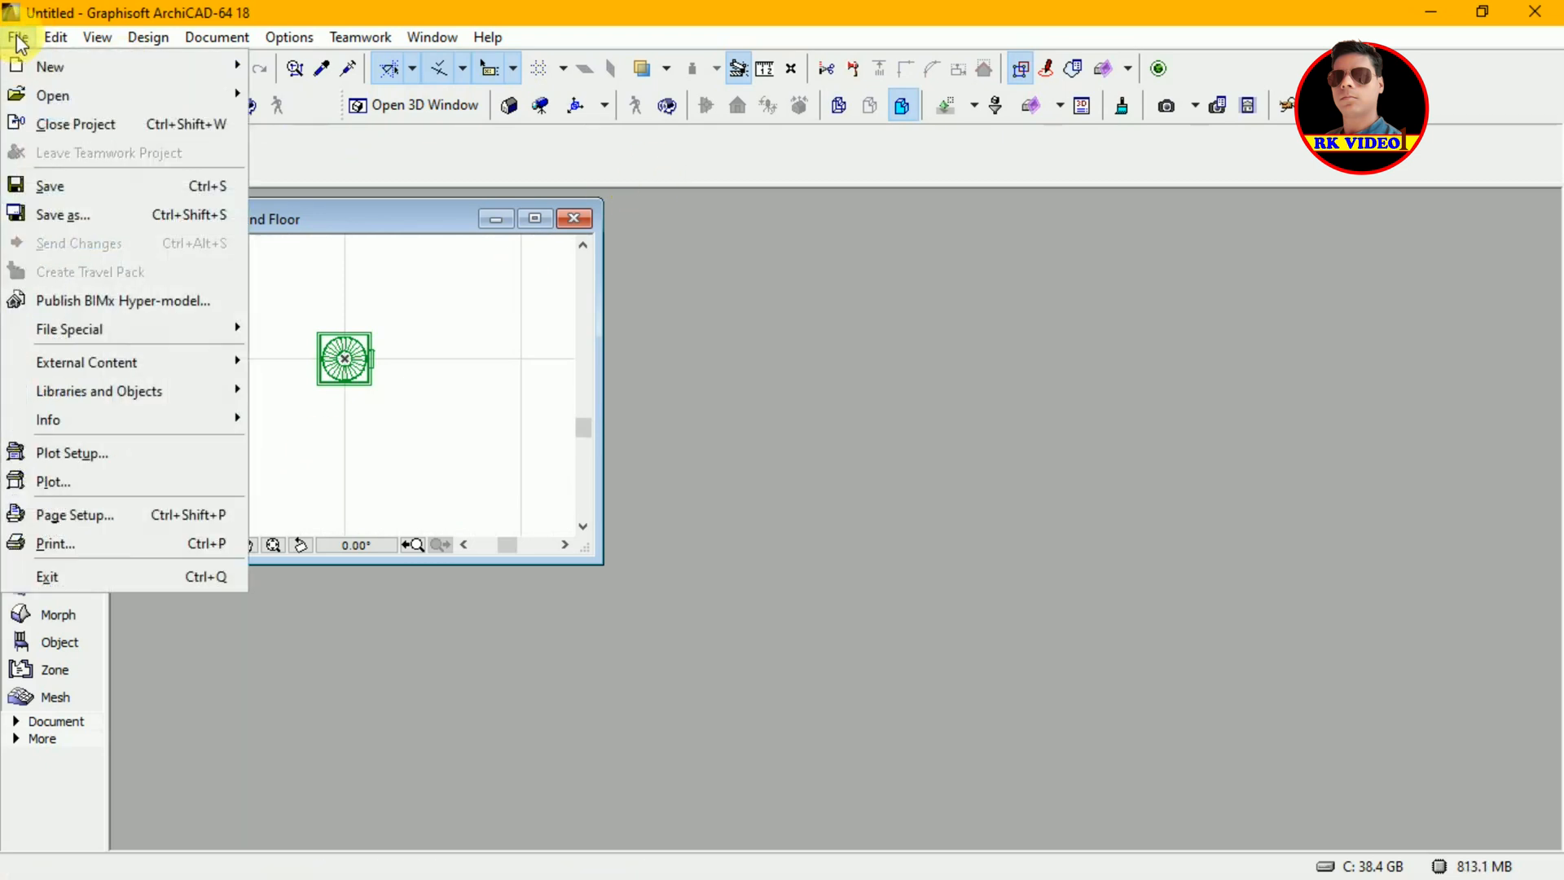
mouse_move(202, 392)
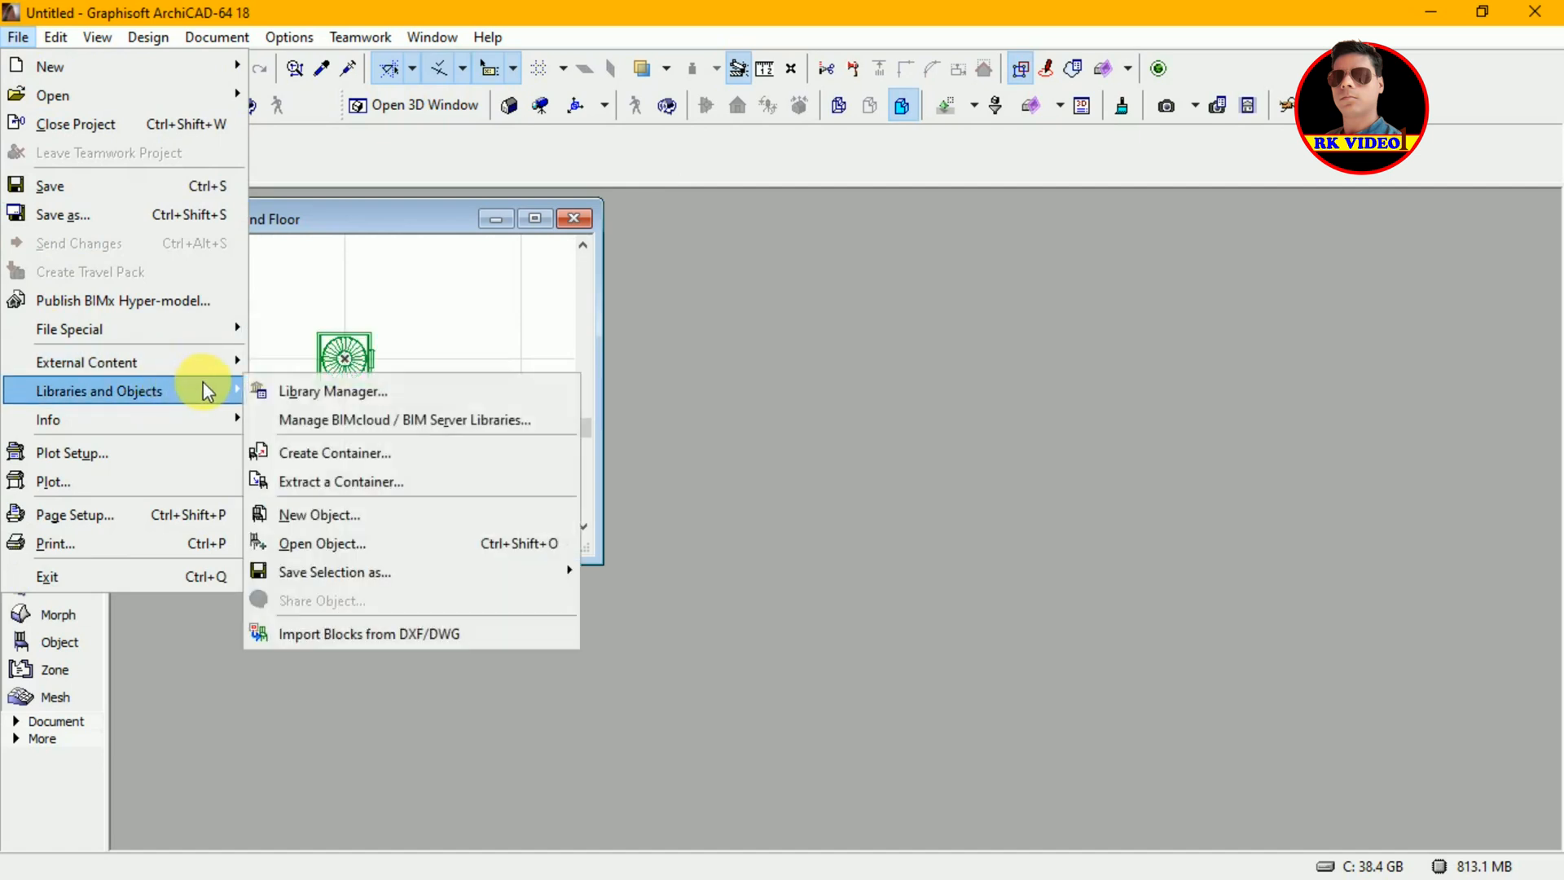
left_click(288, 515)
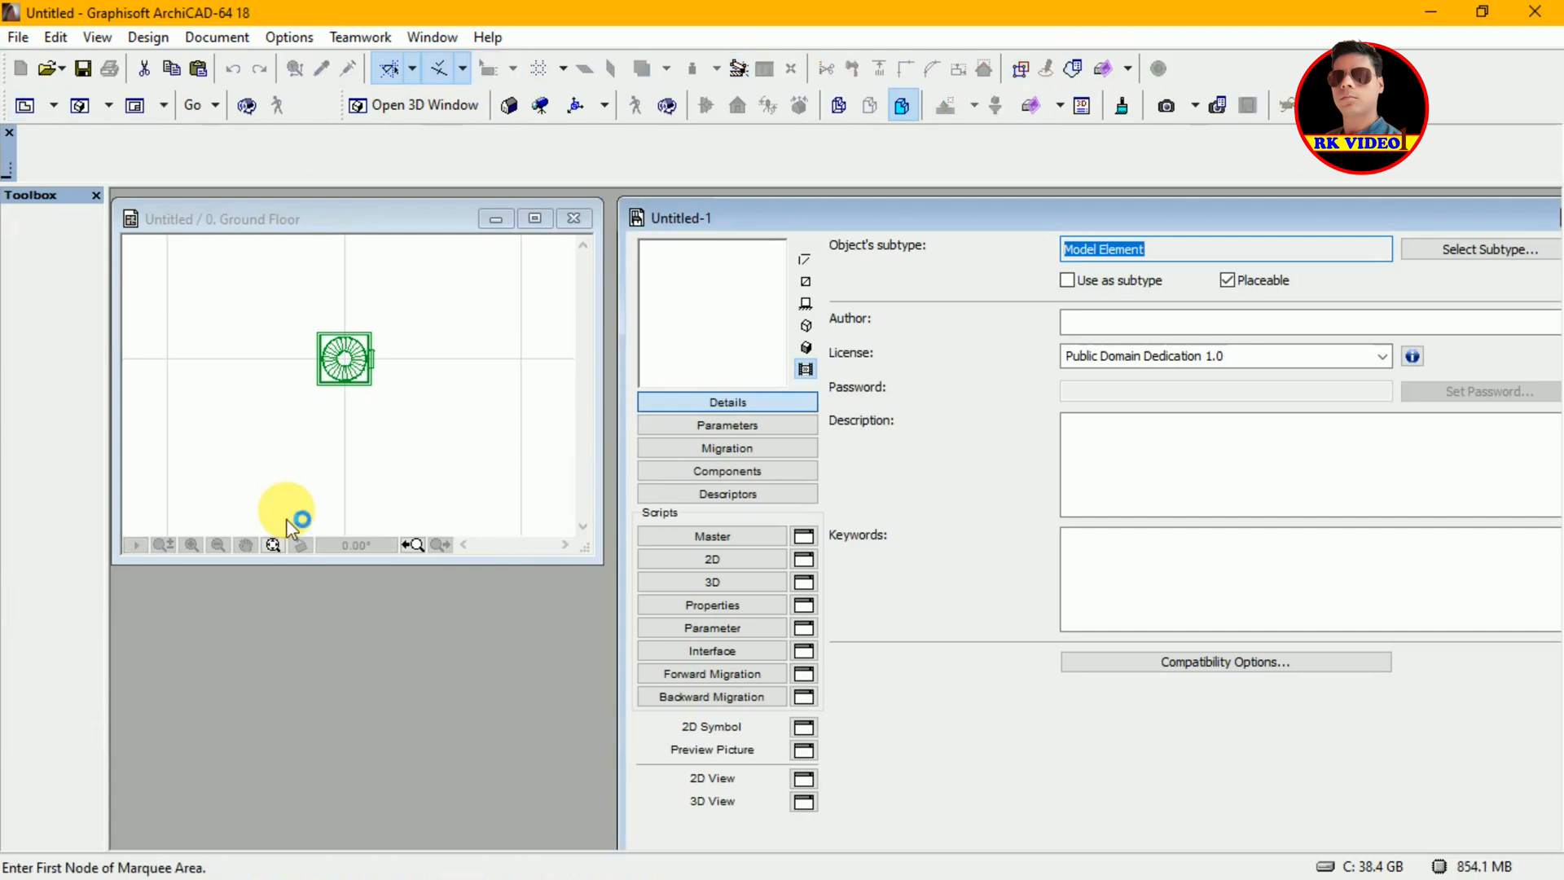
left_click(762, 583)
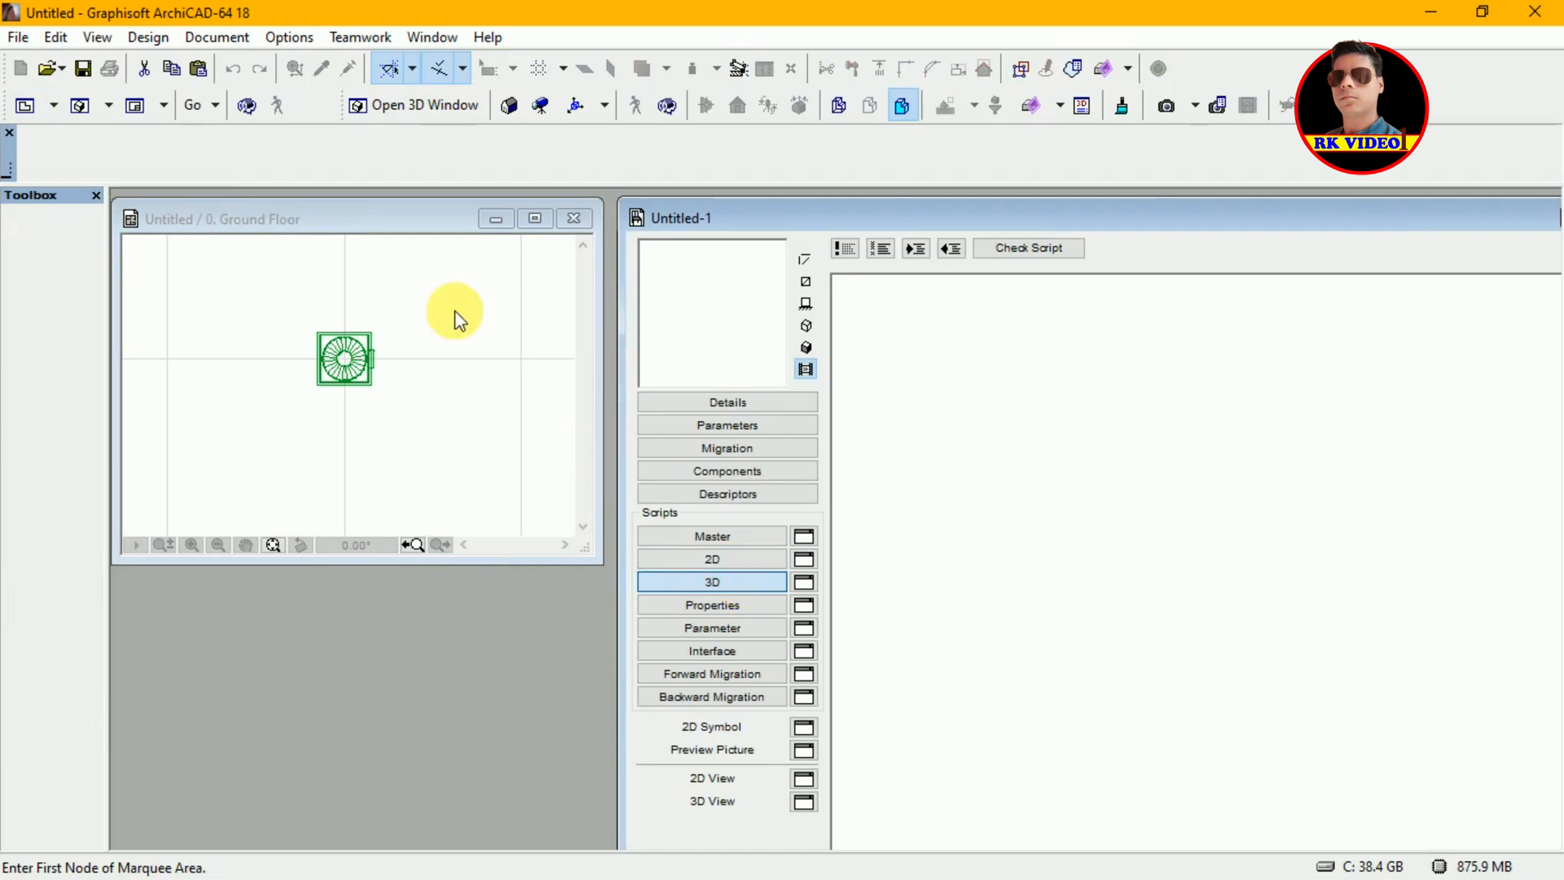
Step: Activate the Ground Floor plan and select all of the diffuser's morph parts with a selection area around them
left_click(330, 244)
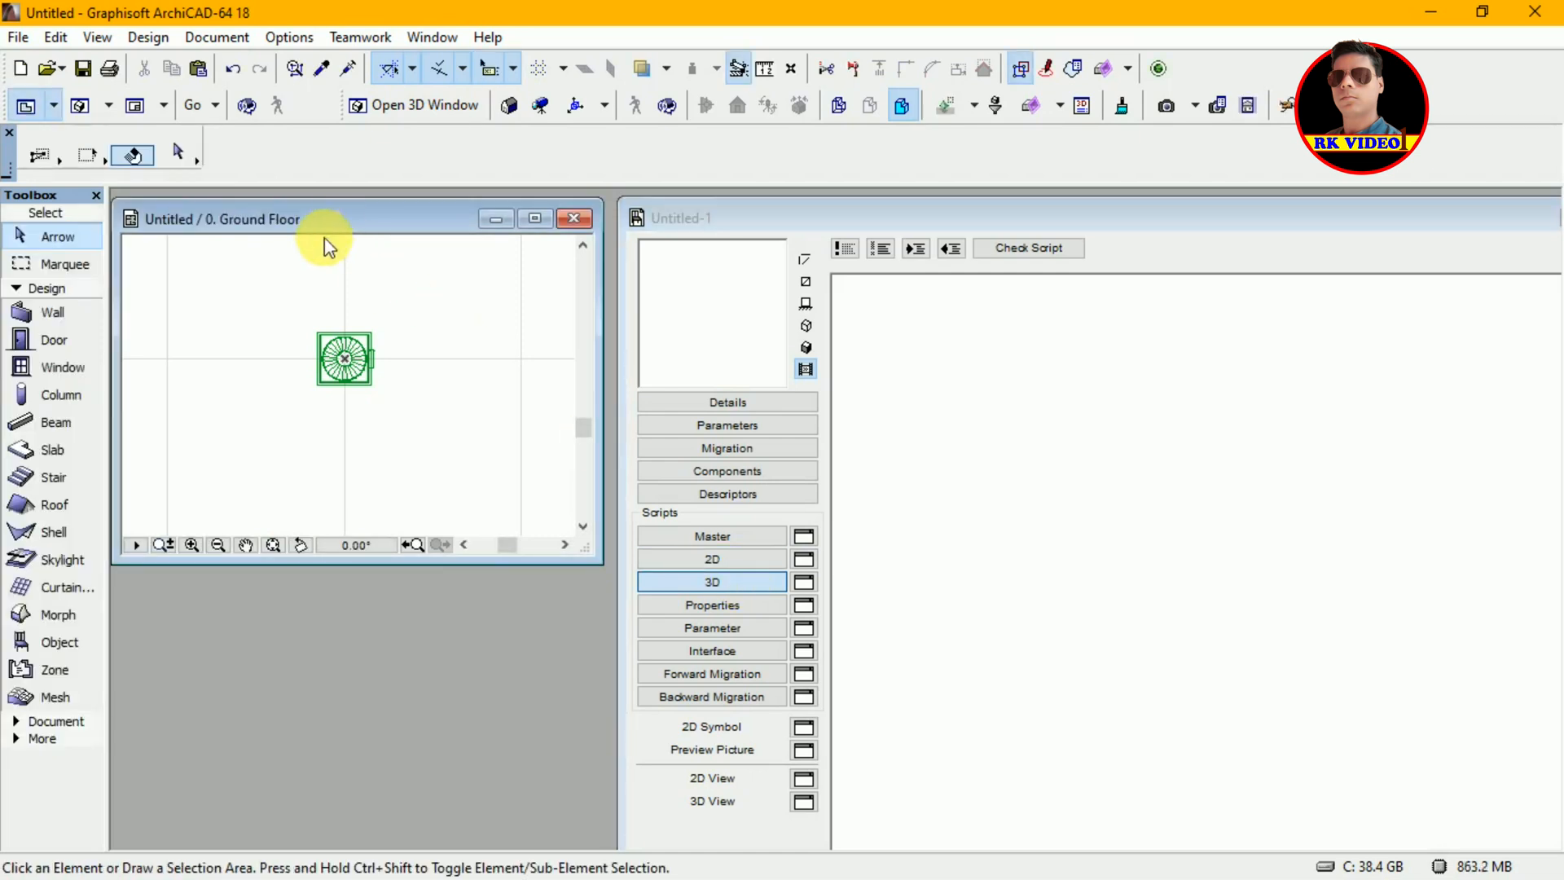
left_click(288, 278)
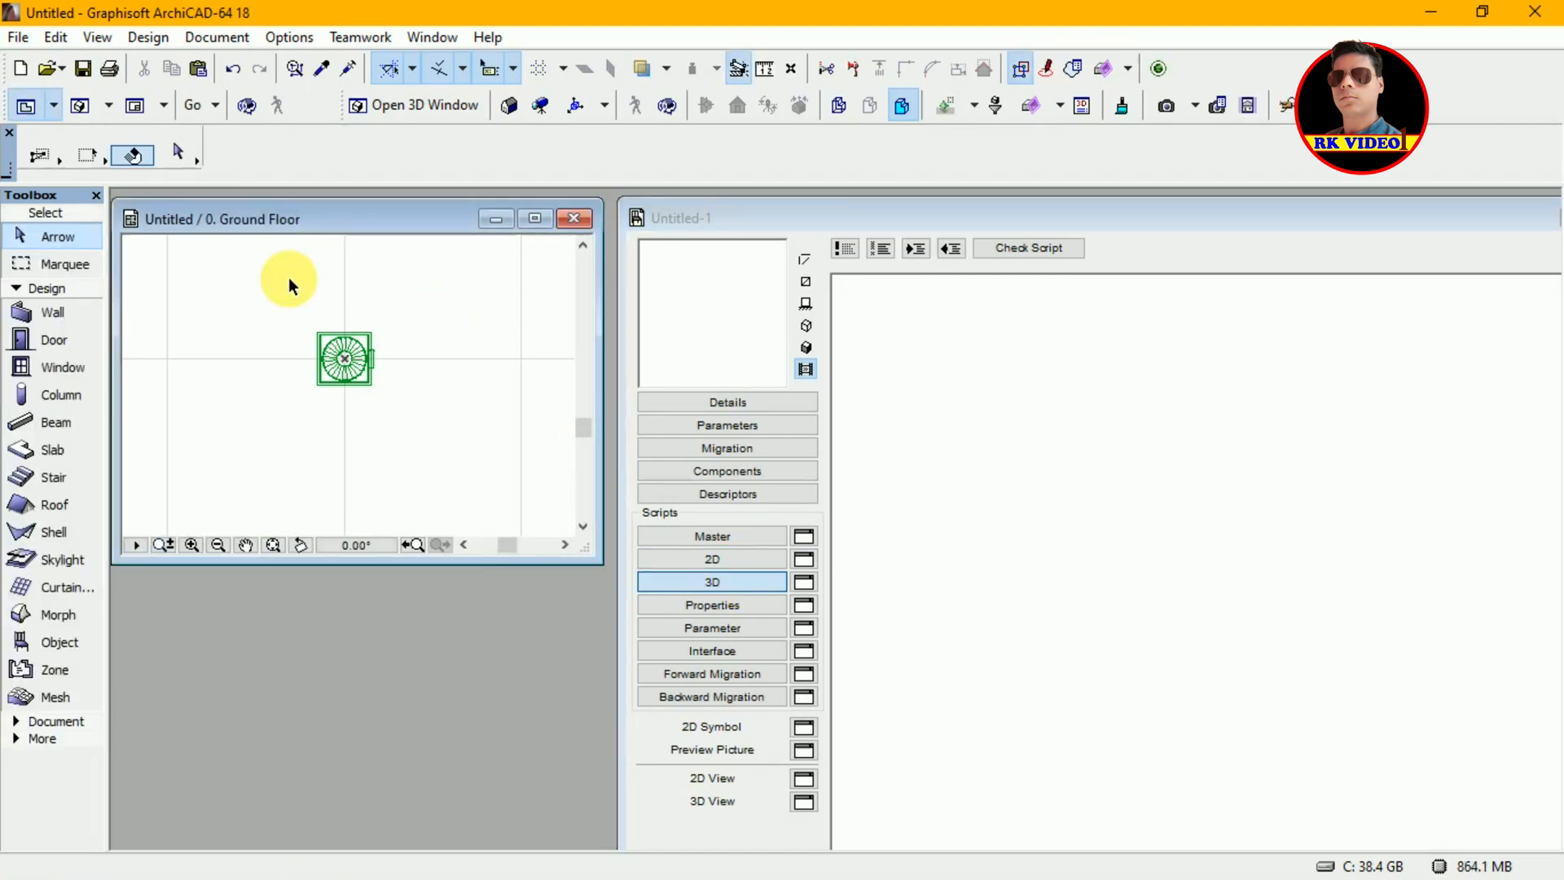
left_click(449, 448)
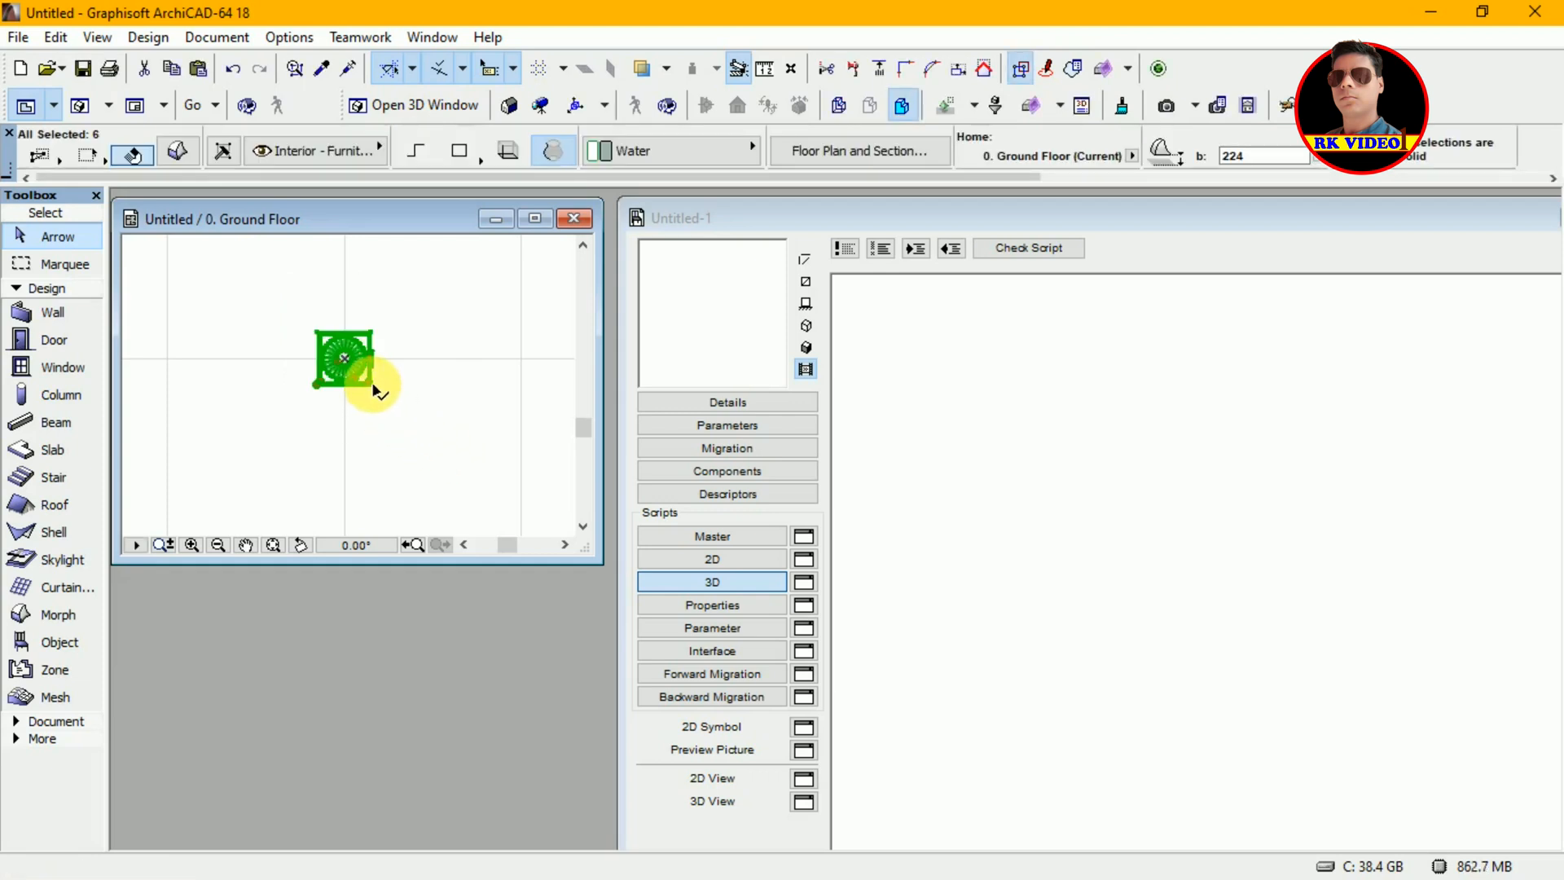
left_click(371, 383)
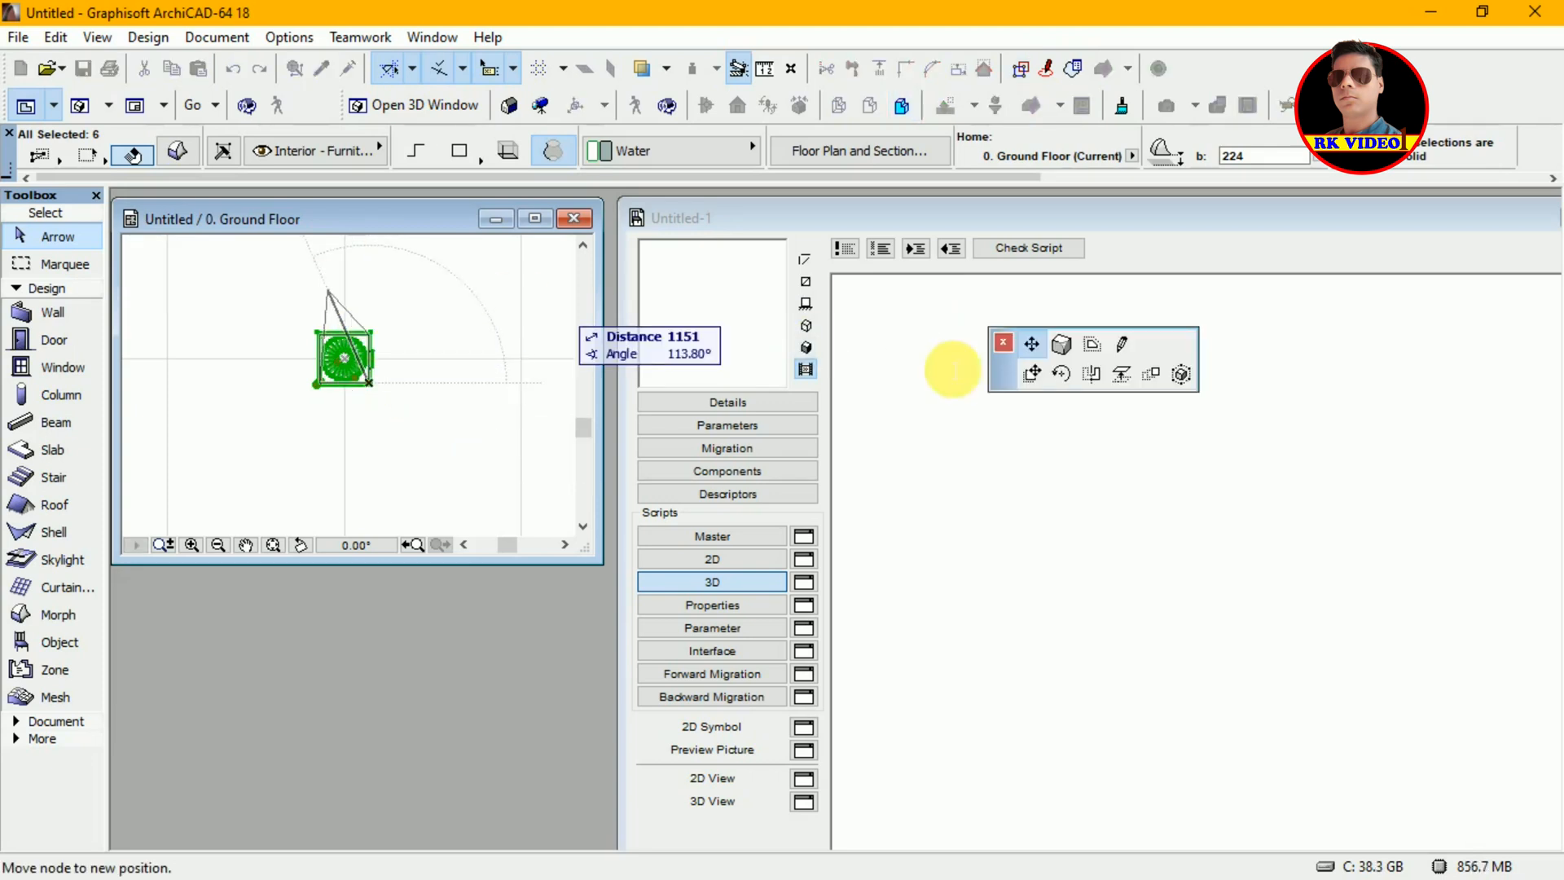
left_click(1033, 376)
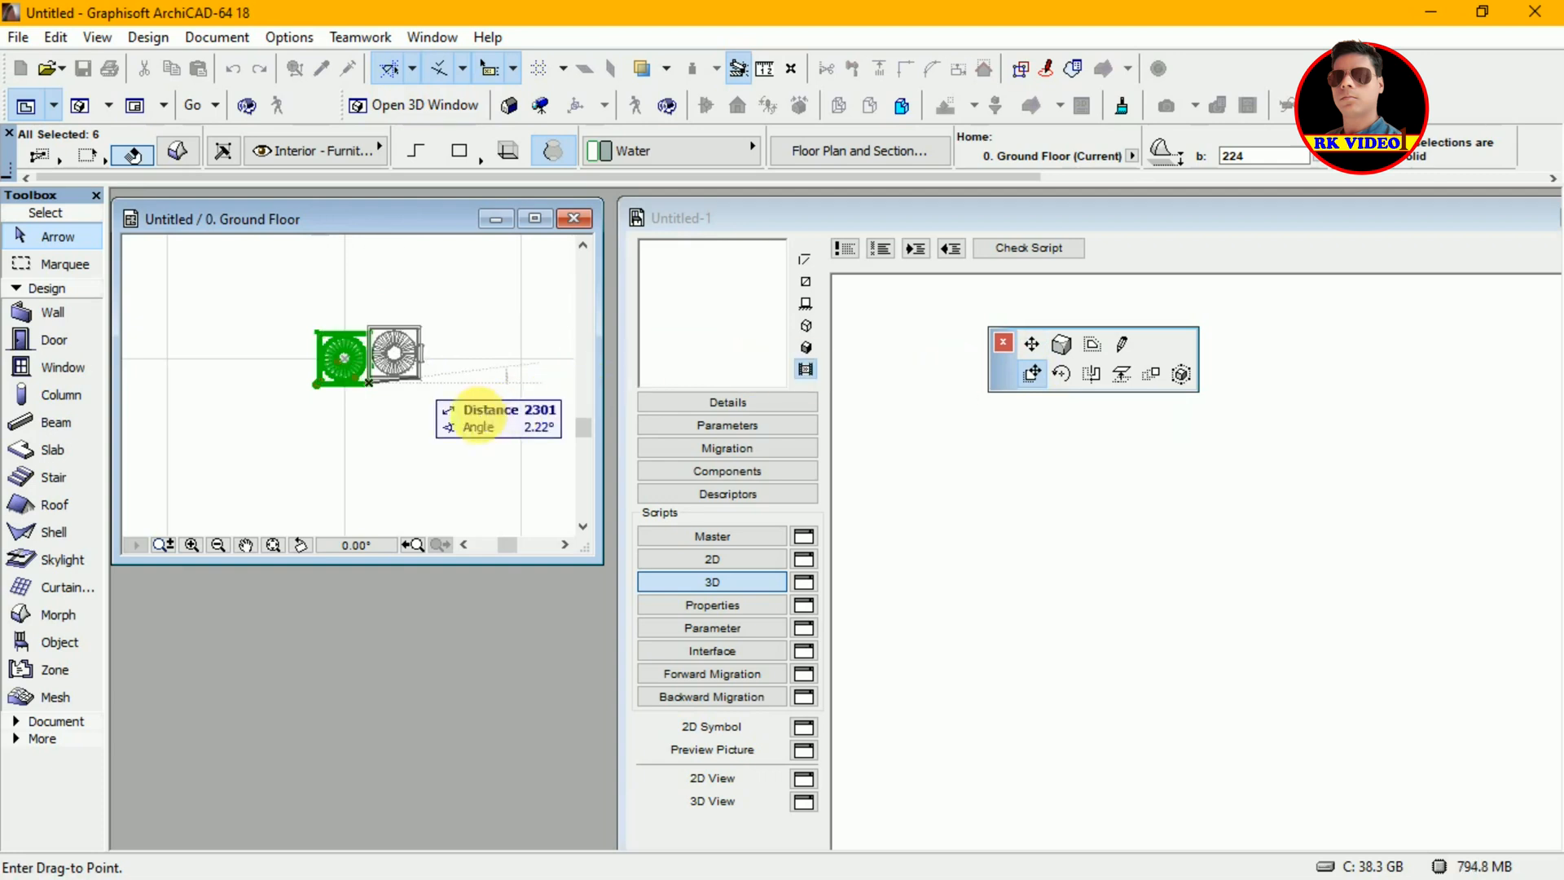
key("Escape")
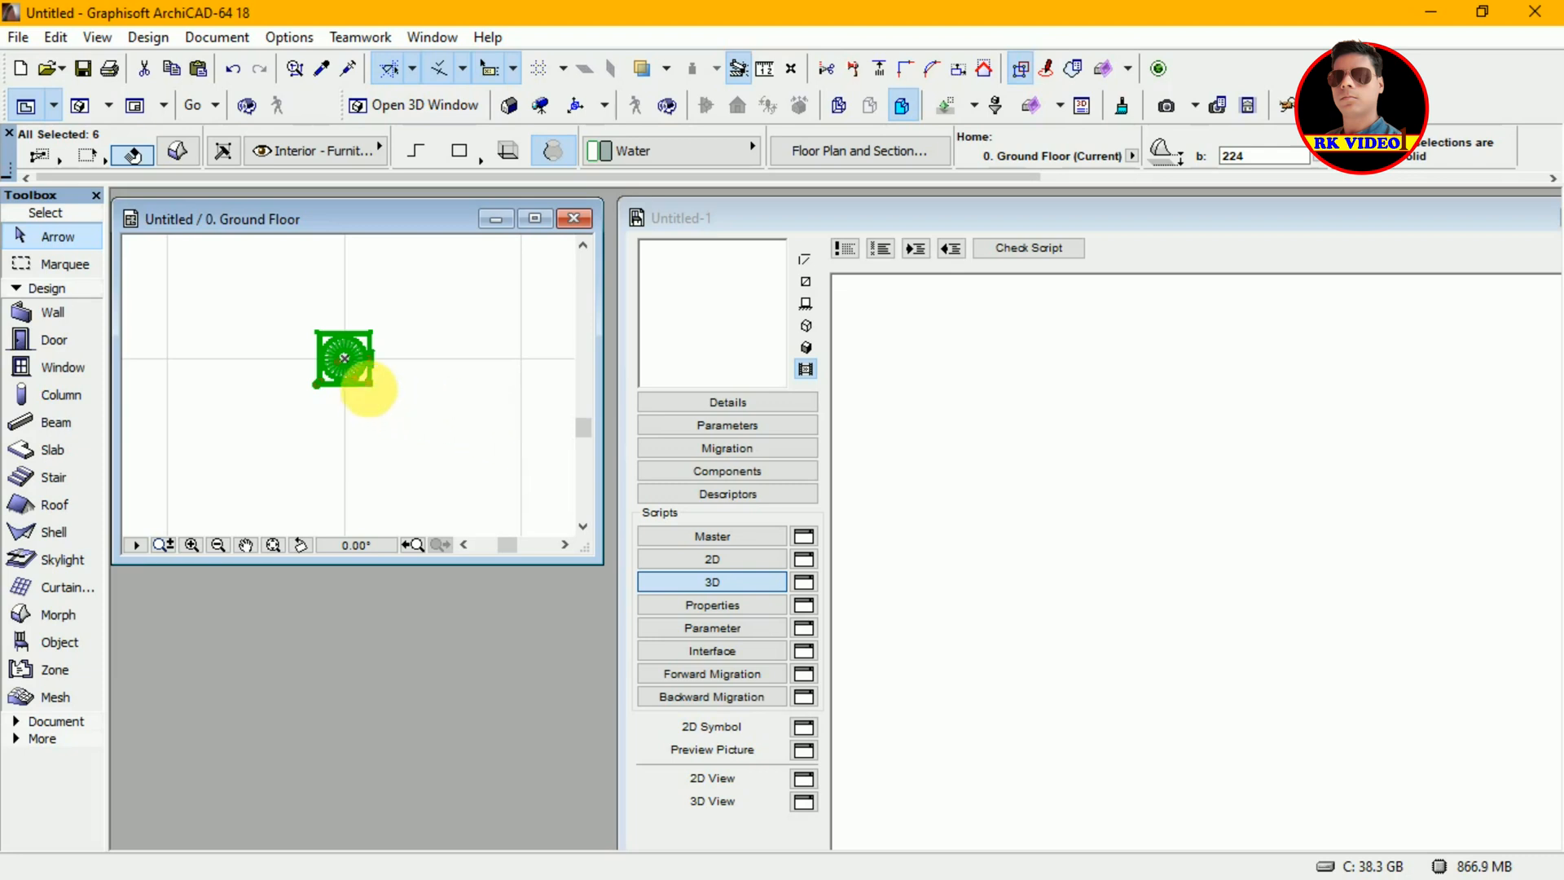
Step: Transfer the selected diffuser morphs from the floor plan into the new object's 3D script as GDL code
left_click(373, 385)
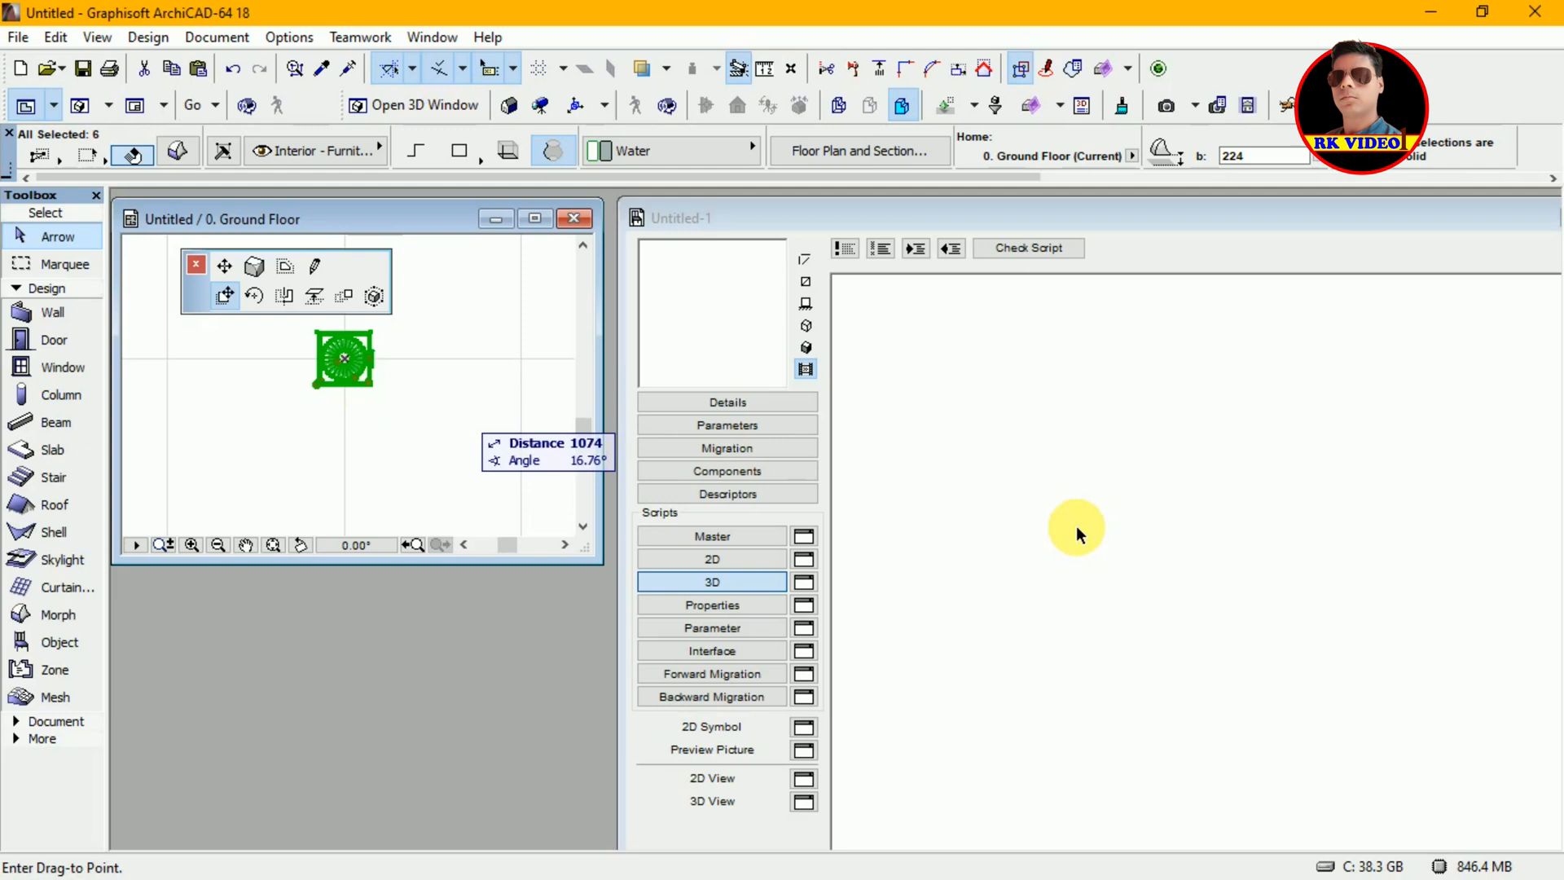
left_click_drag(1076, 527, 1034, 451)
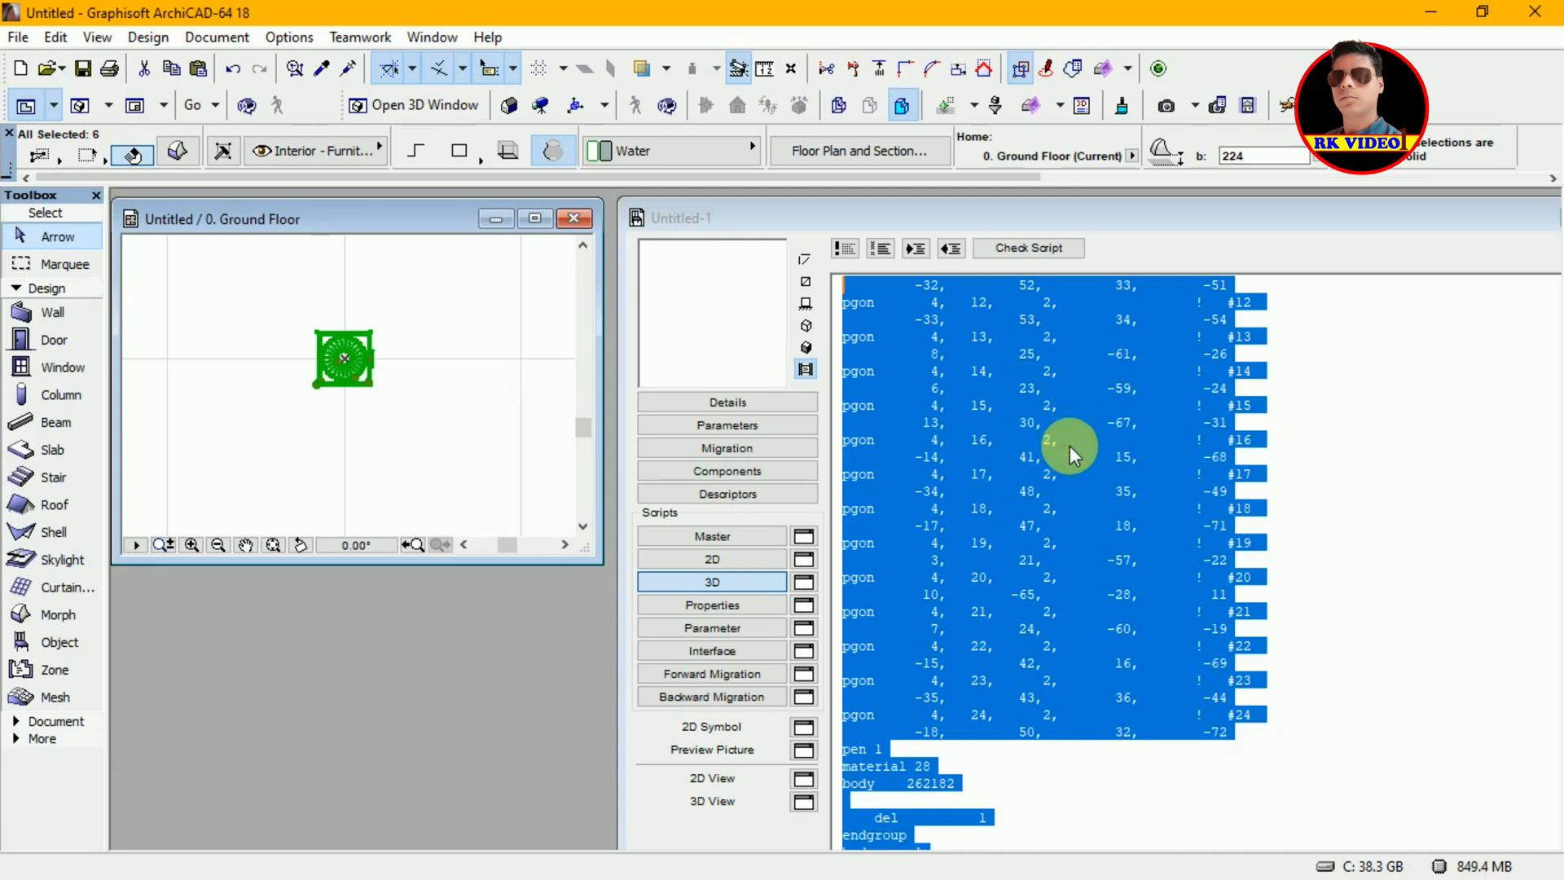
left_click(1355, 443)
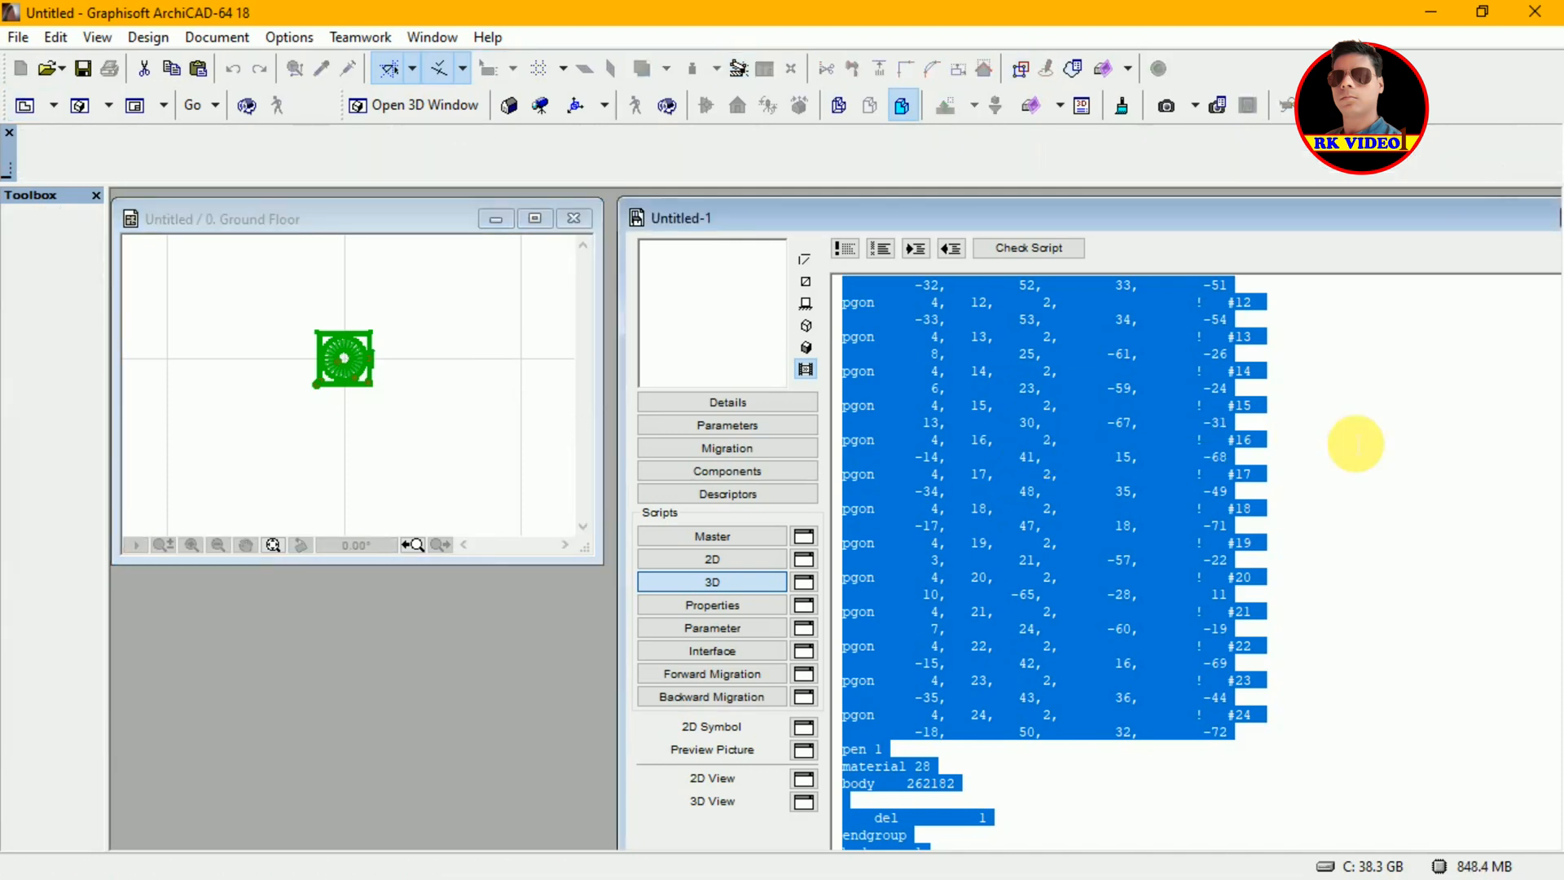
left_click(1088, 497)
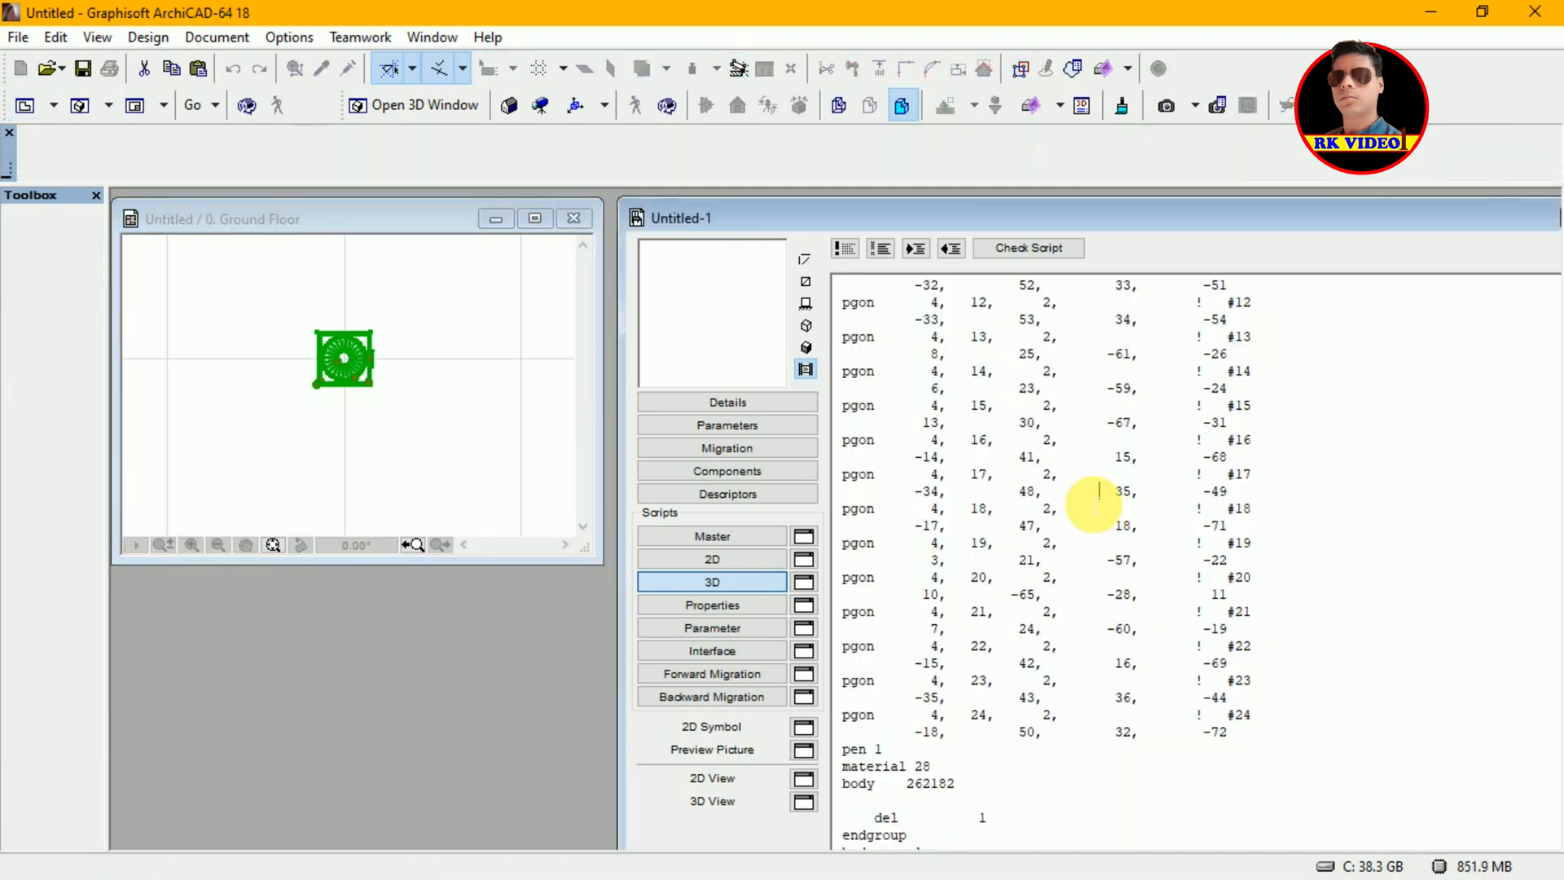
Step: Switch the object's preview to shaded 3D and rotate it to examine the side with the round duct opening
left_click(805, 348)
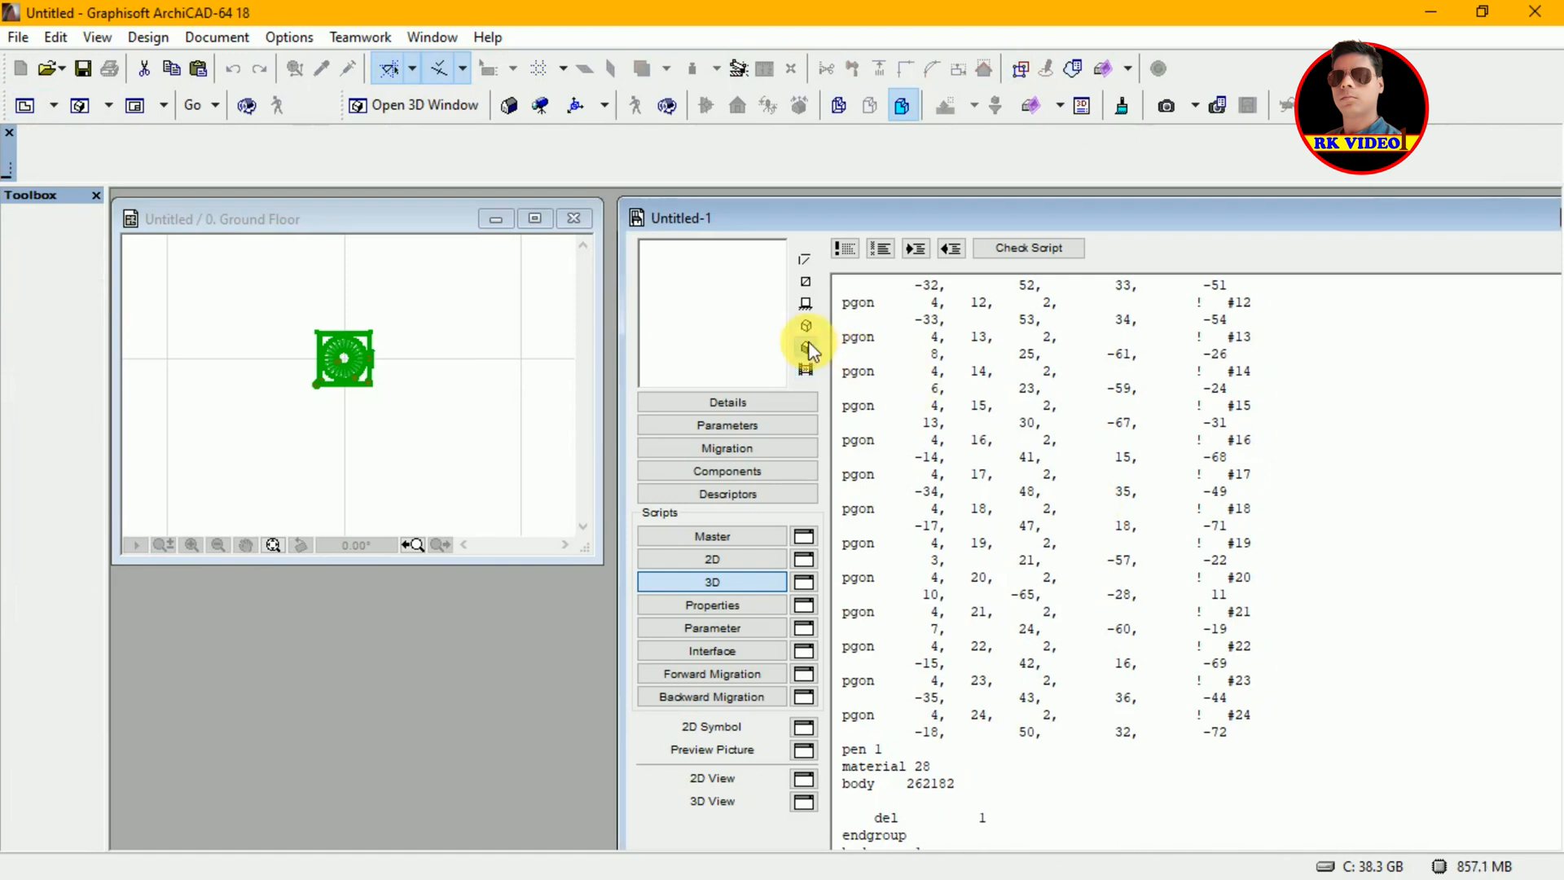
left_click(807, 348)
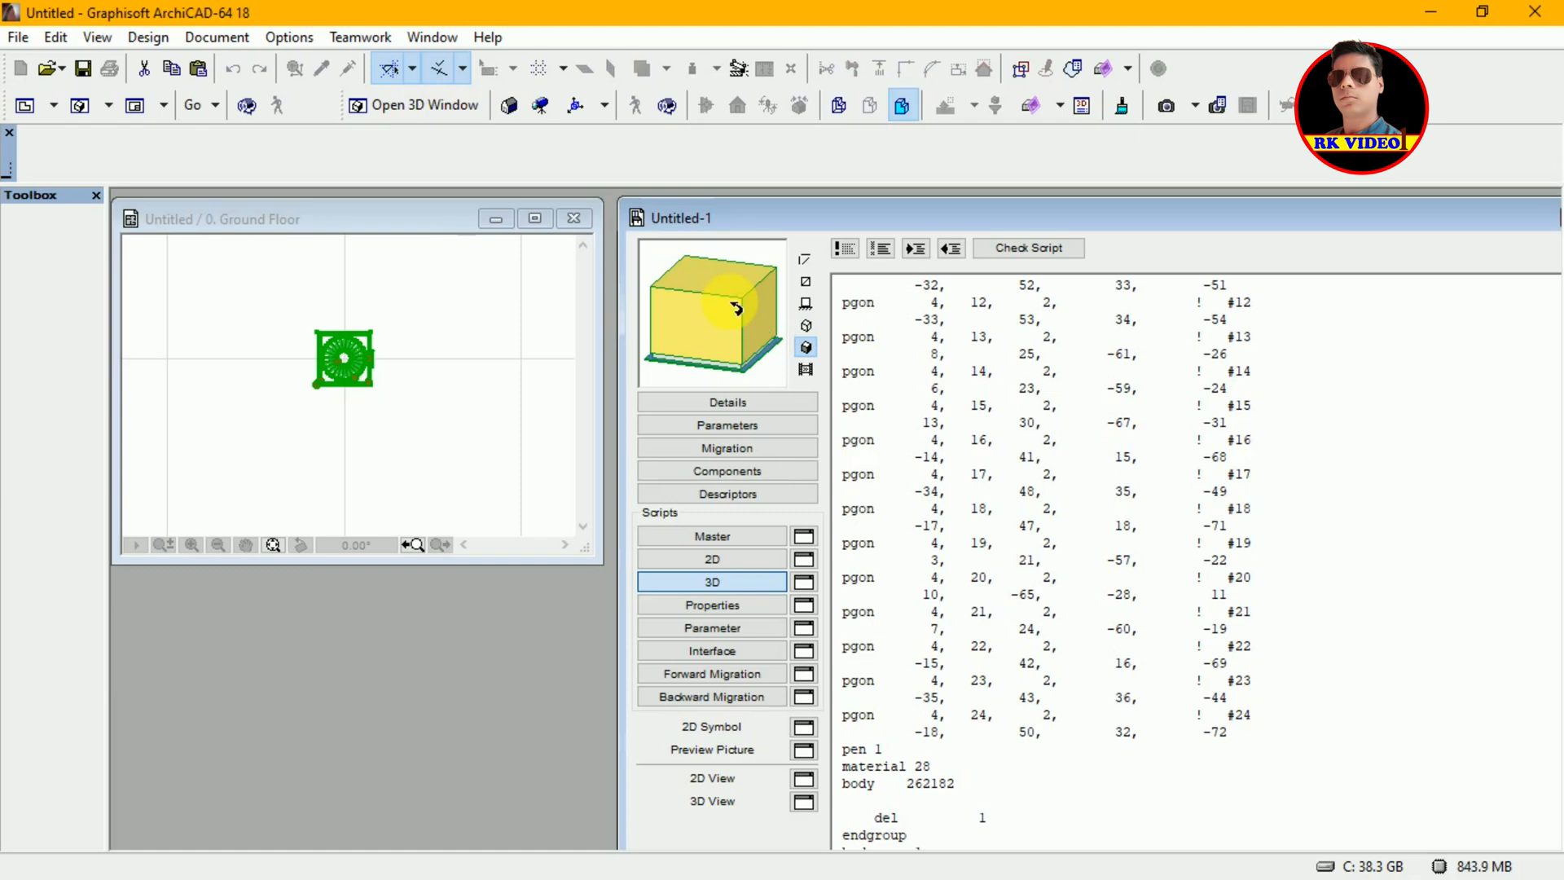
left_click(729, 302)
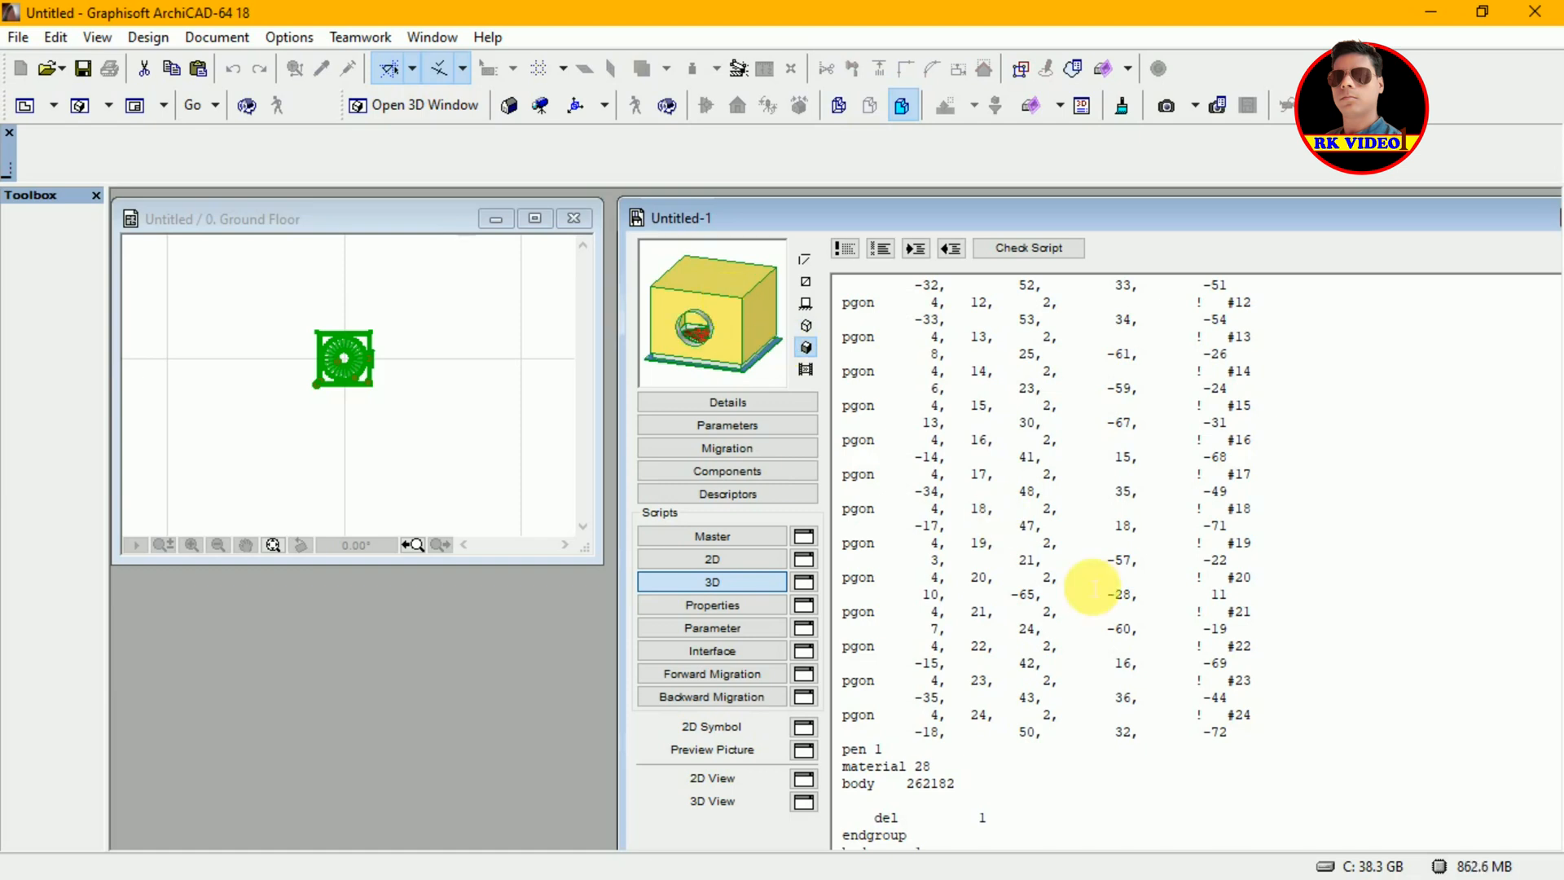
Step: Open the new object's 2D view, inspect its contents and close it again
left_click(801, 778)
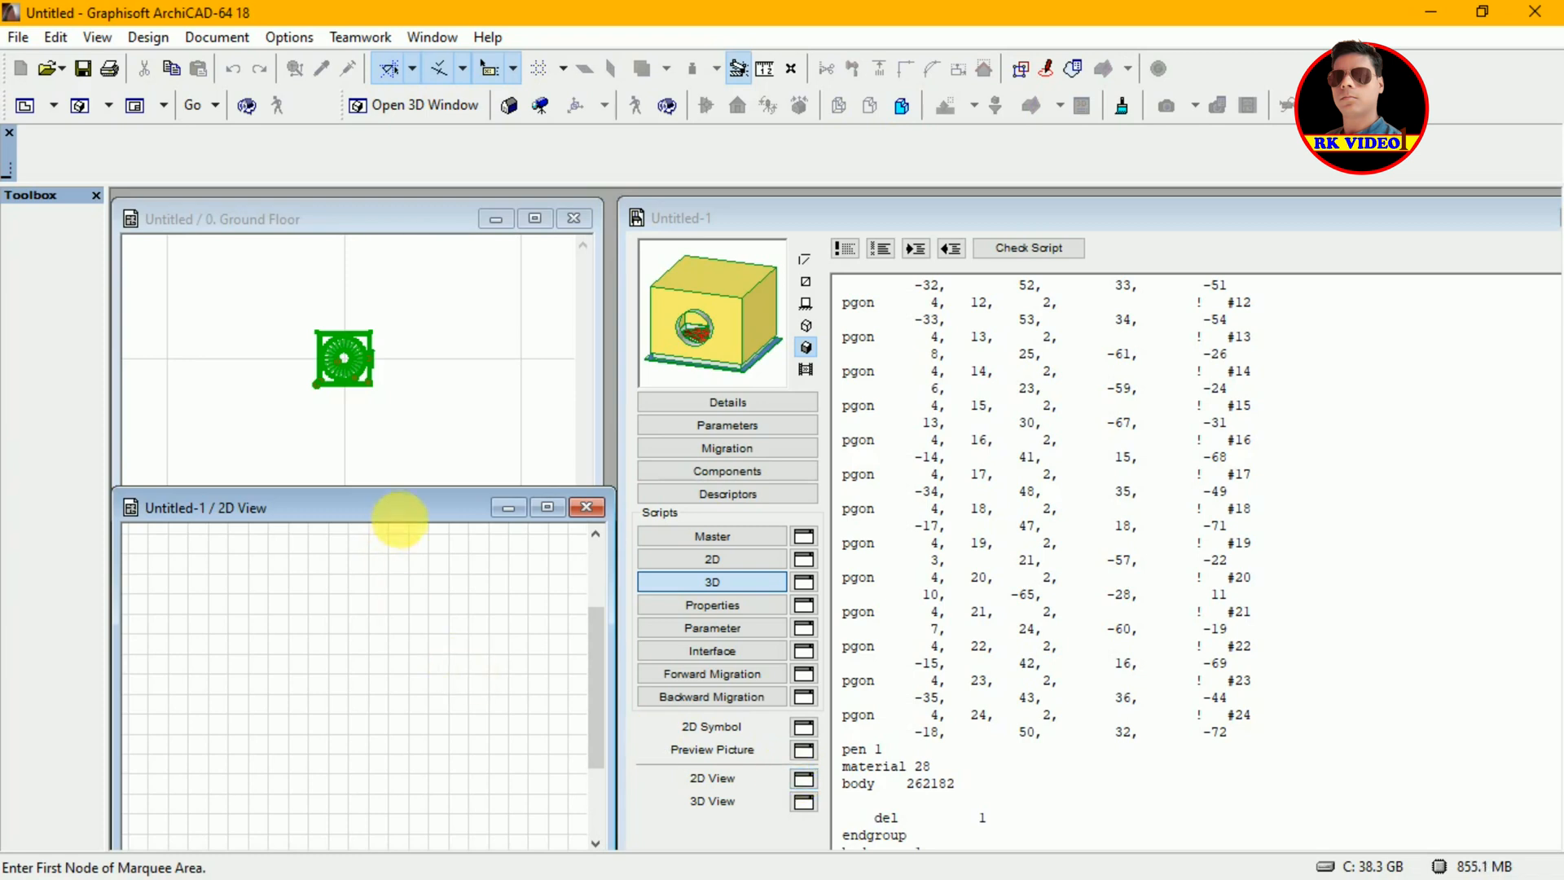
left_click_drag(404, 510, 411, 445)
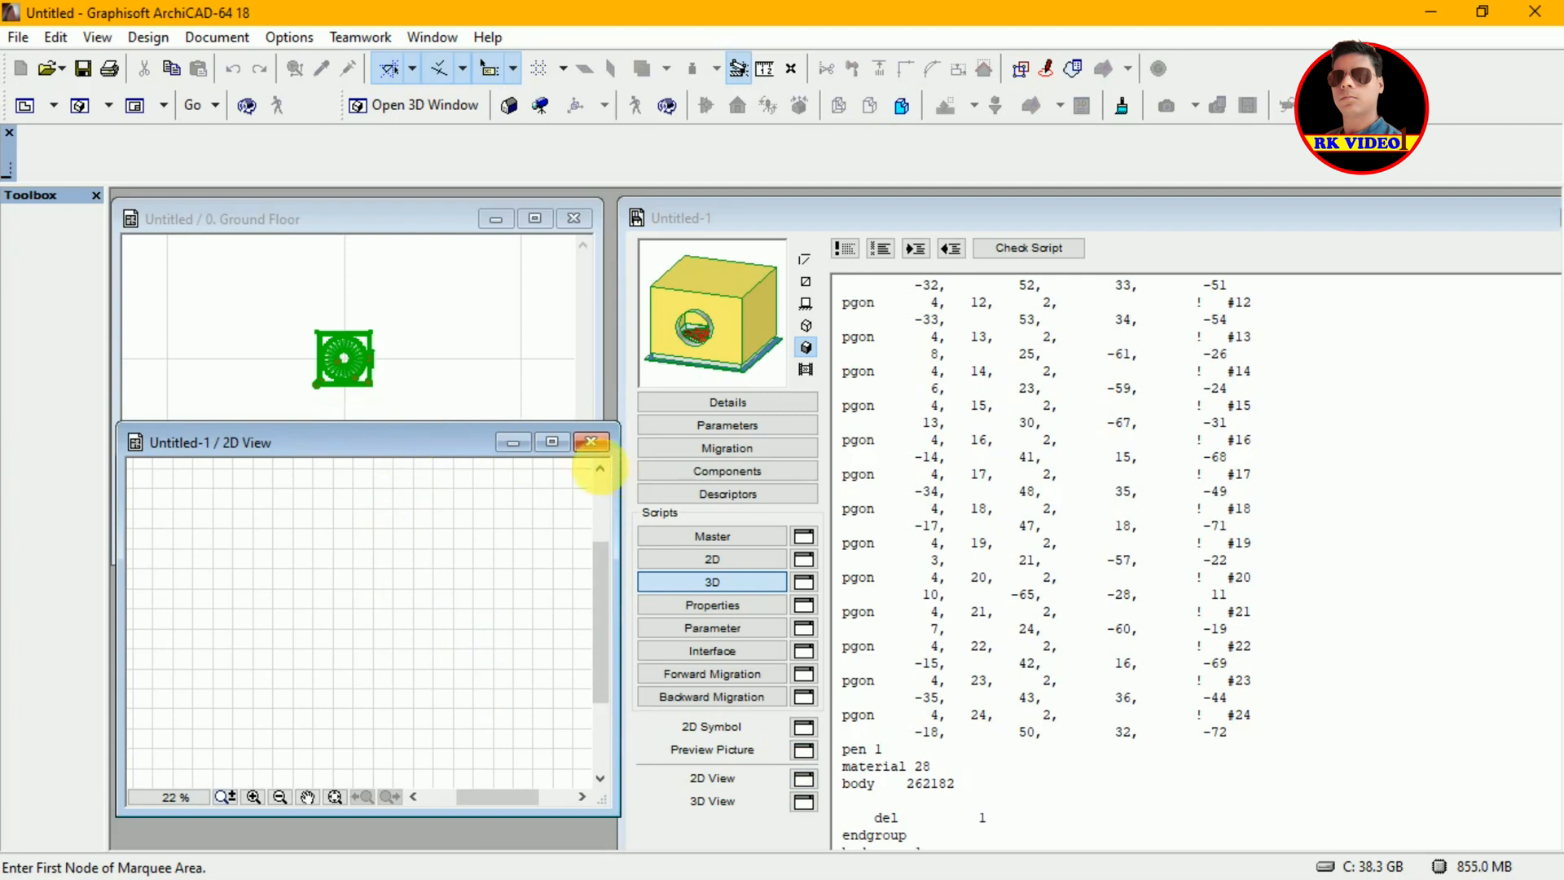
left_click(590, 443)
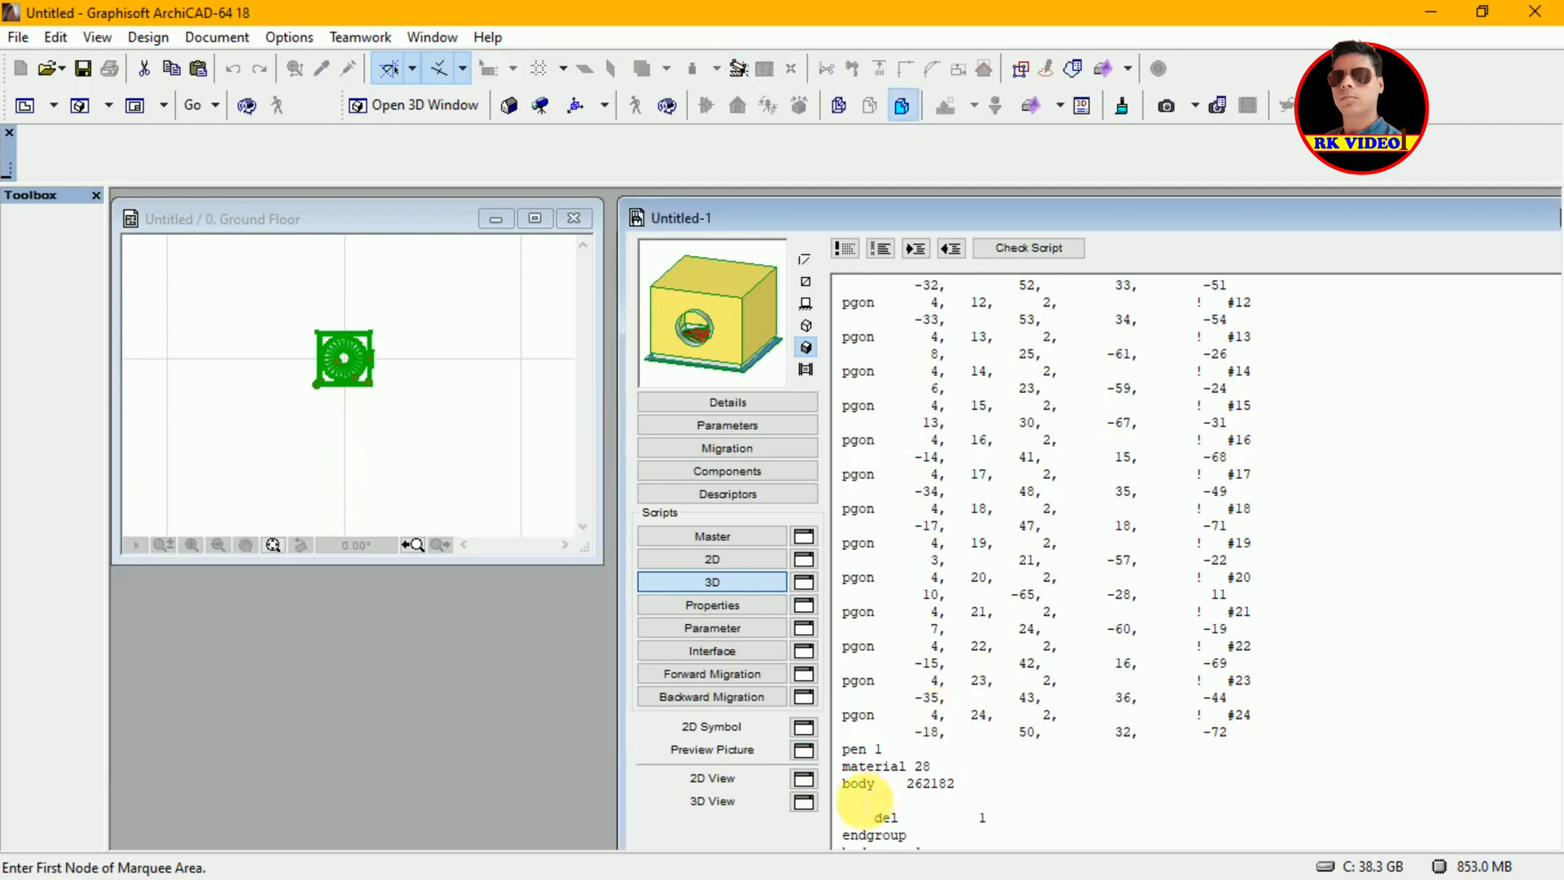
Step: Open the new object's 3D view below the floor plan and orbit around the box, duct opening and base
left_click(803, 802)
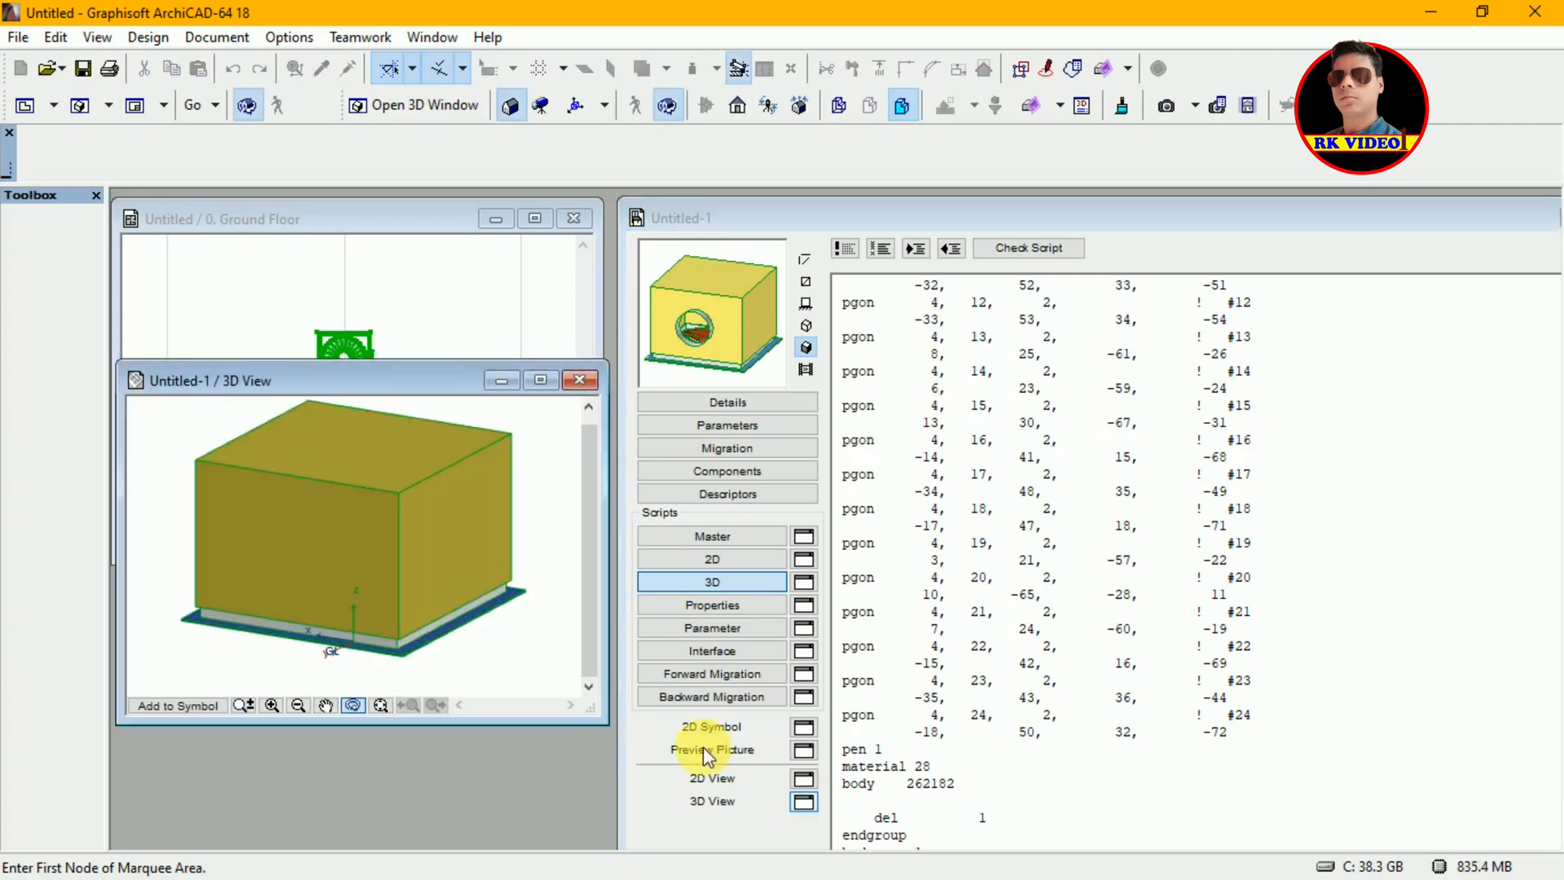
left_click_drag(422, 373, 402, 570)
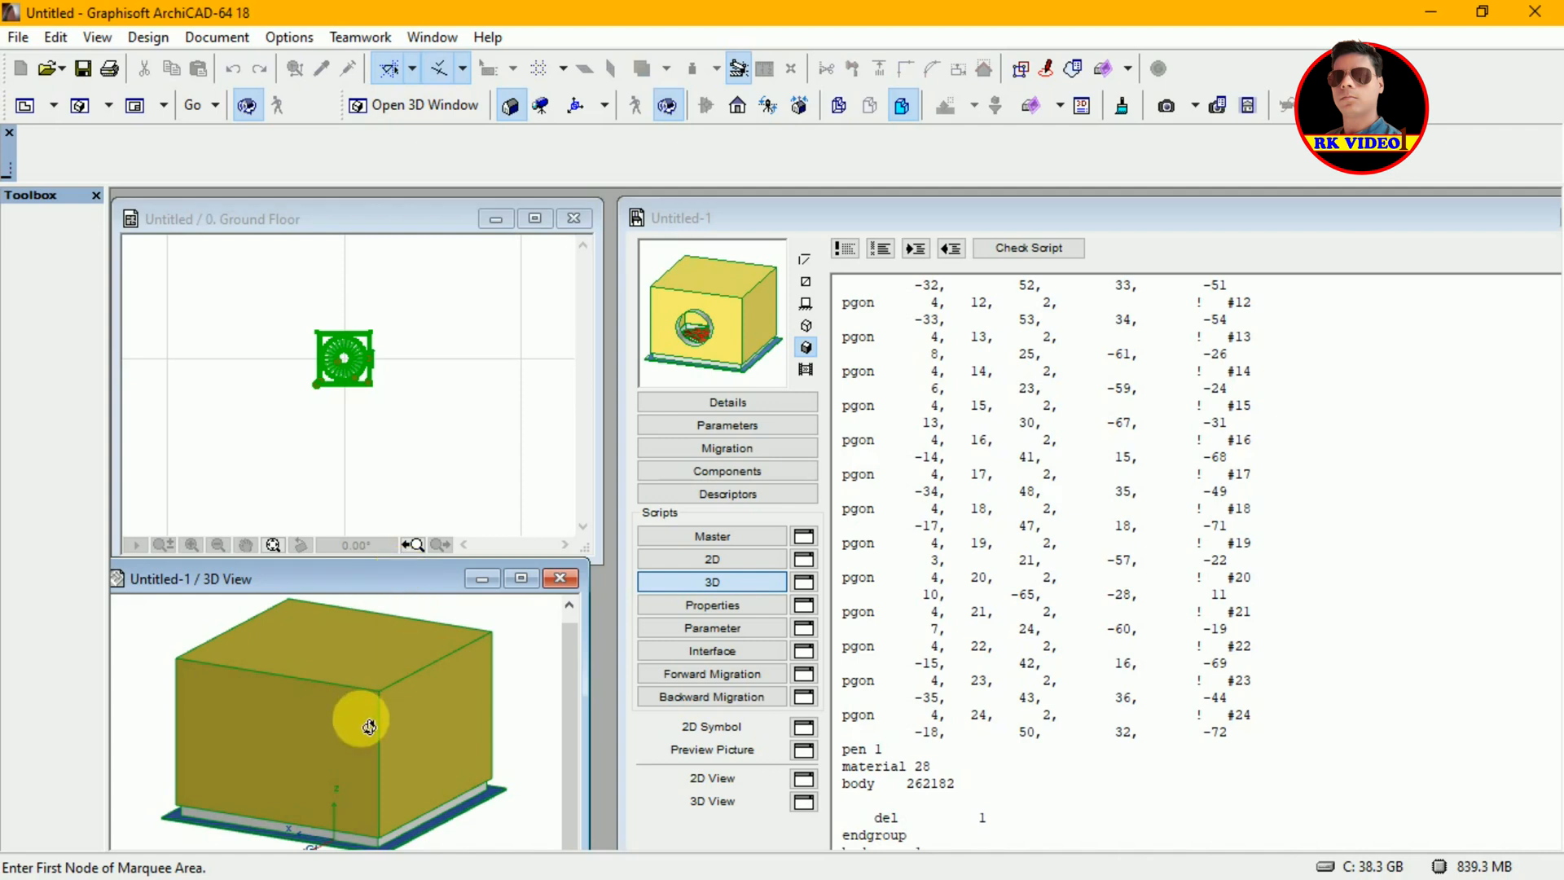
left_click_drag(394, 776, 330, 620)
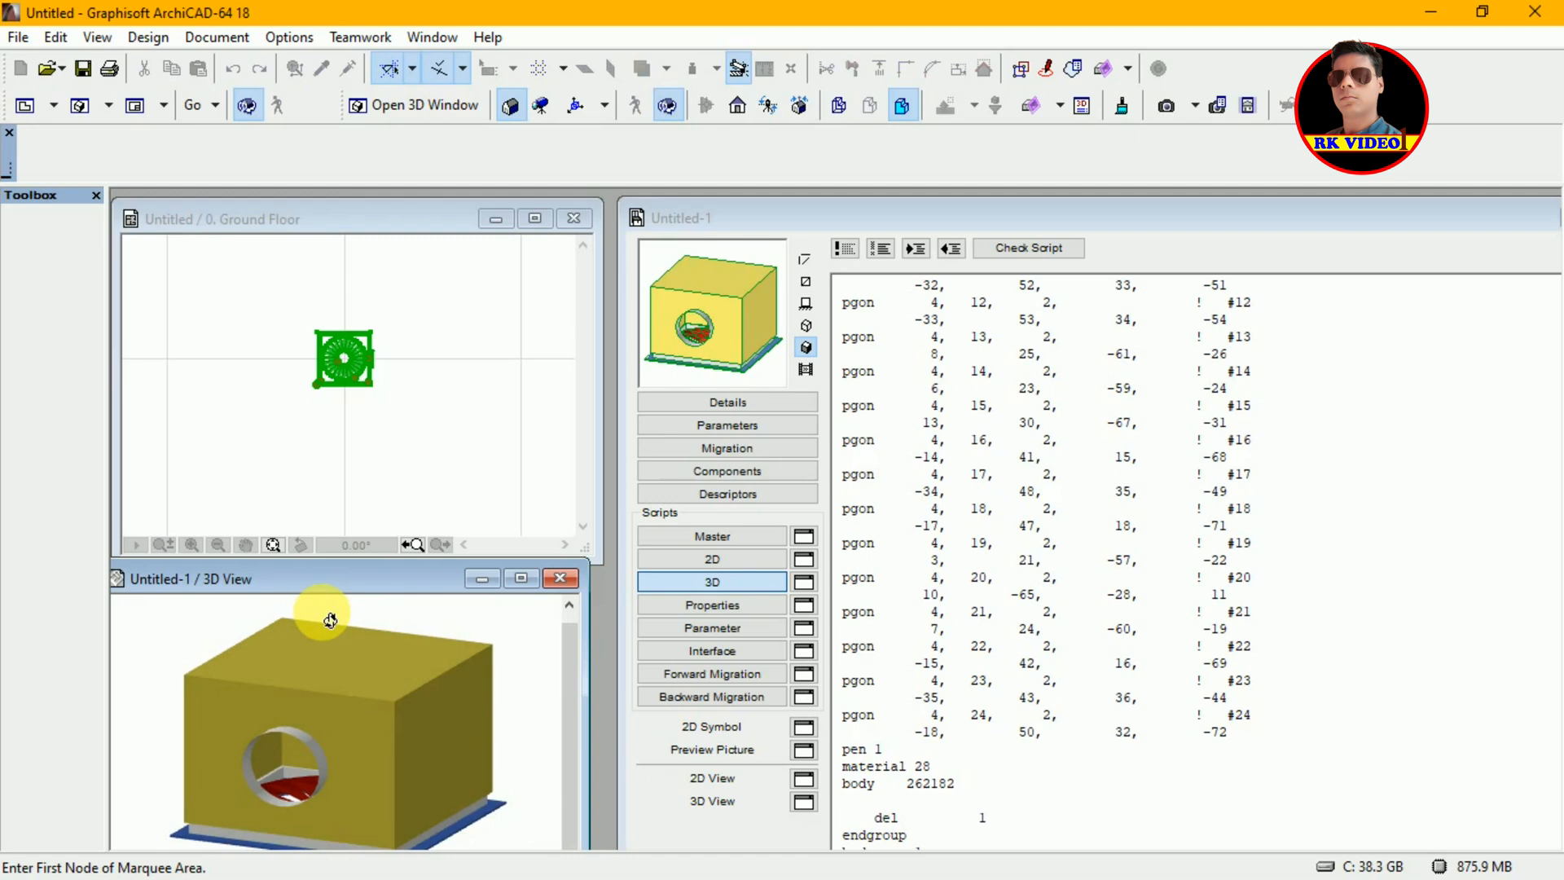
left_click_drag(330, 621, 342, 605)
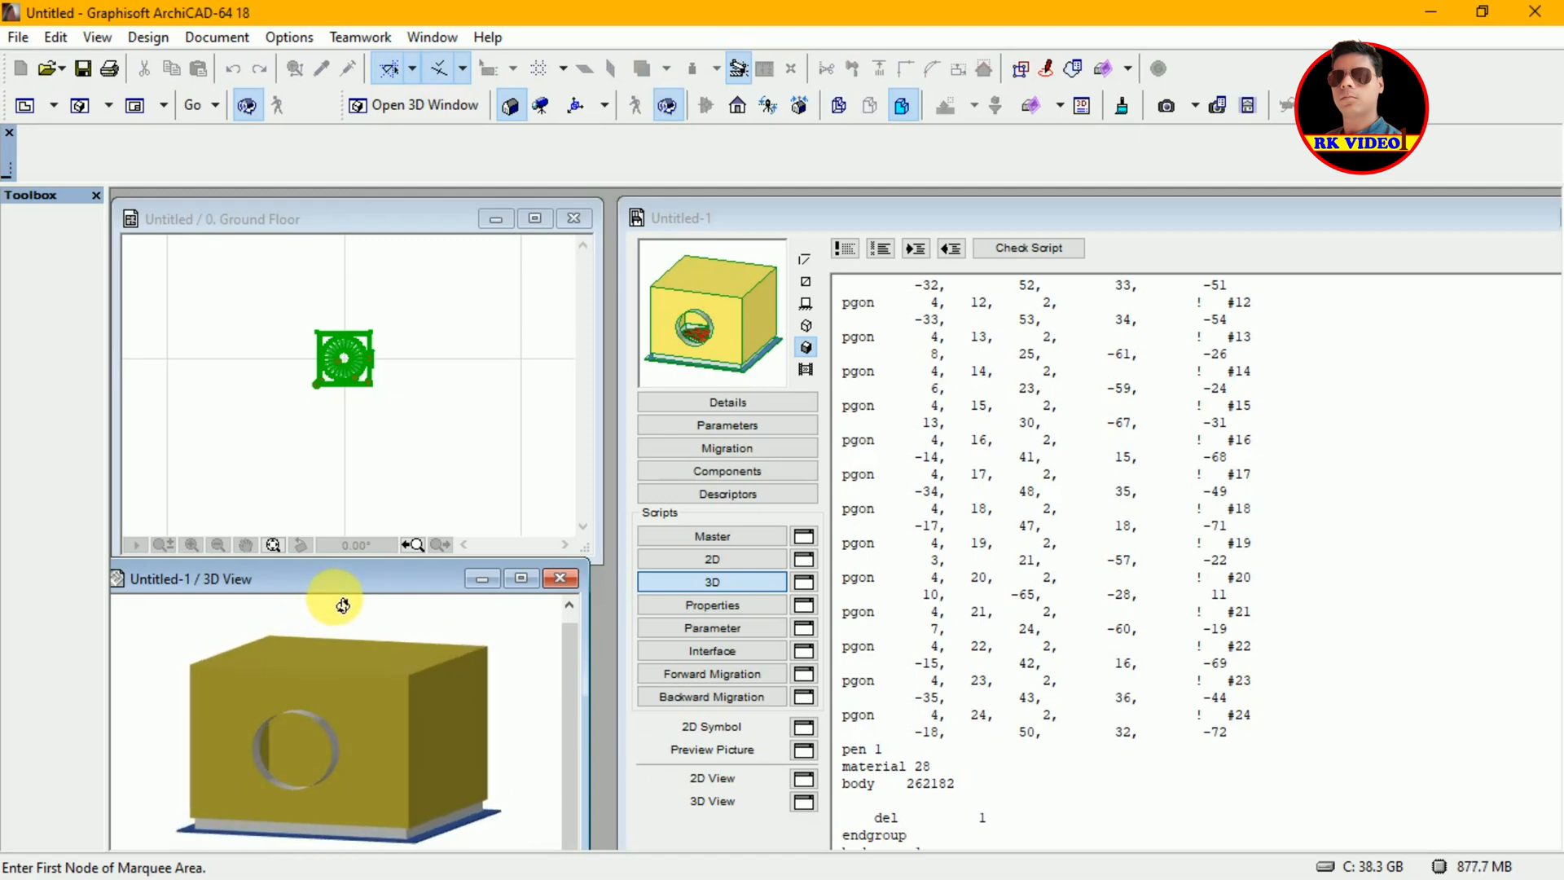